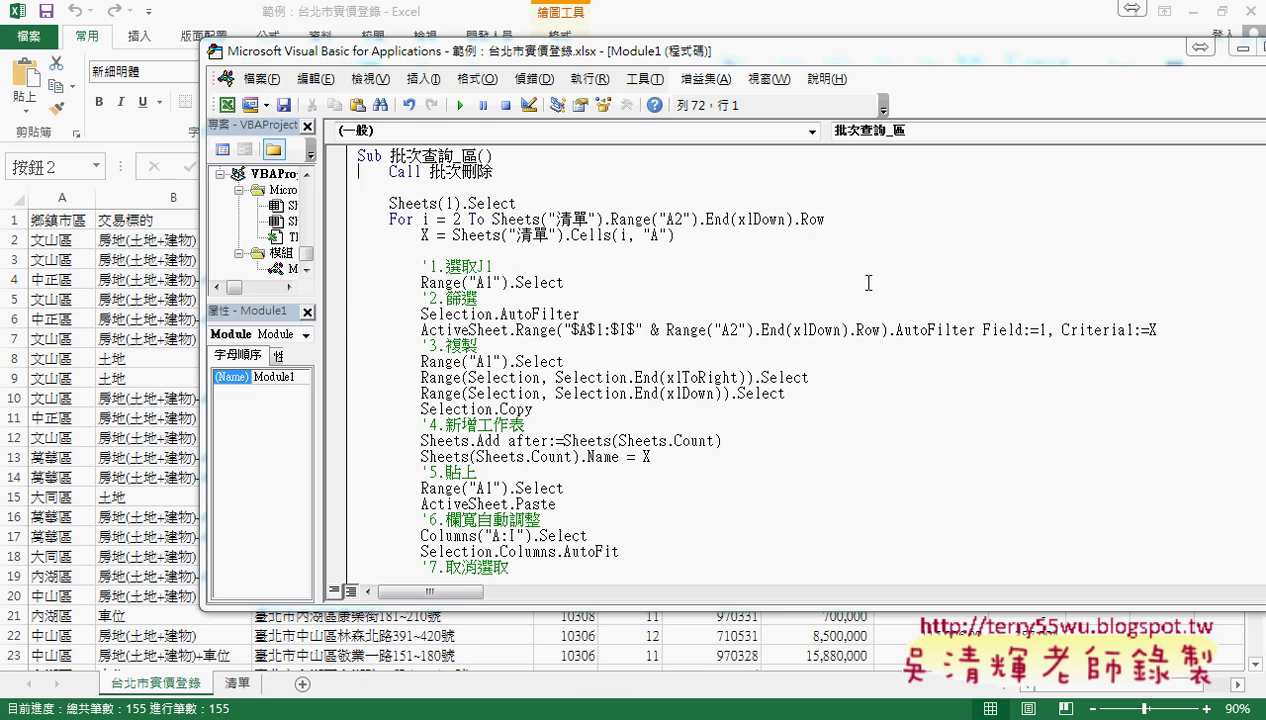
Step: Go over the 批次刪除 and 批次新增 macros in Module1, selecting the whole 批次新增 code
scroll(665, 268, up, 4)
scroll(665, 268, up, 2)
scroll(665, 268, up, 1)
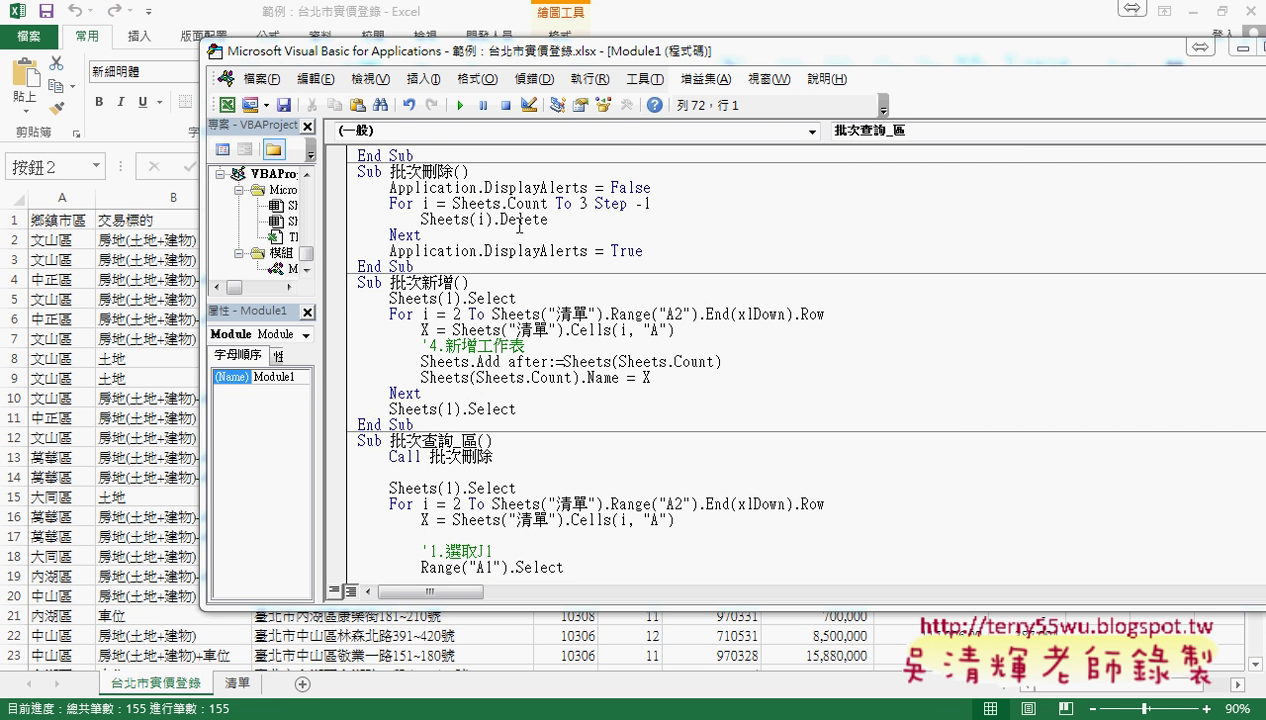
click(492, 204)
click(466, 361)
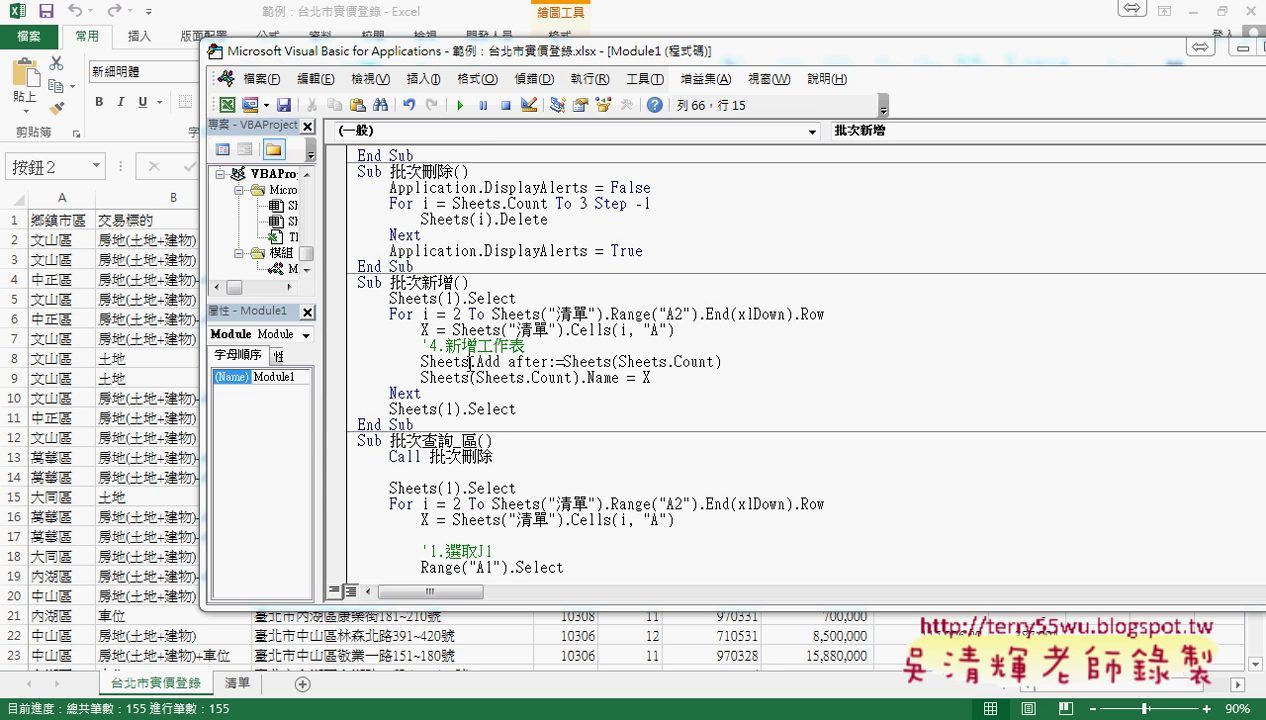
click(465, 219)
click(503, 329)
mouse_move(414, 424)
mouse_down()
mouse_move(369, 386)
mouse_move(357, 282)
mouse_up()
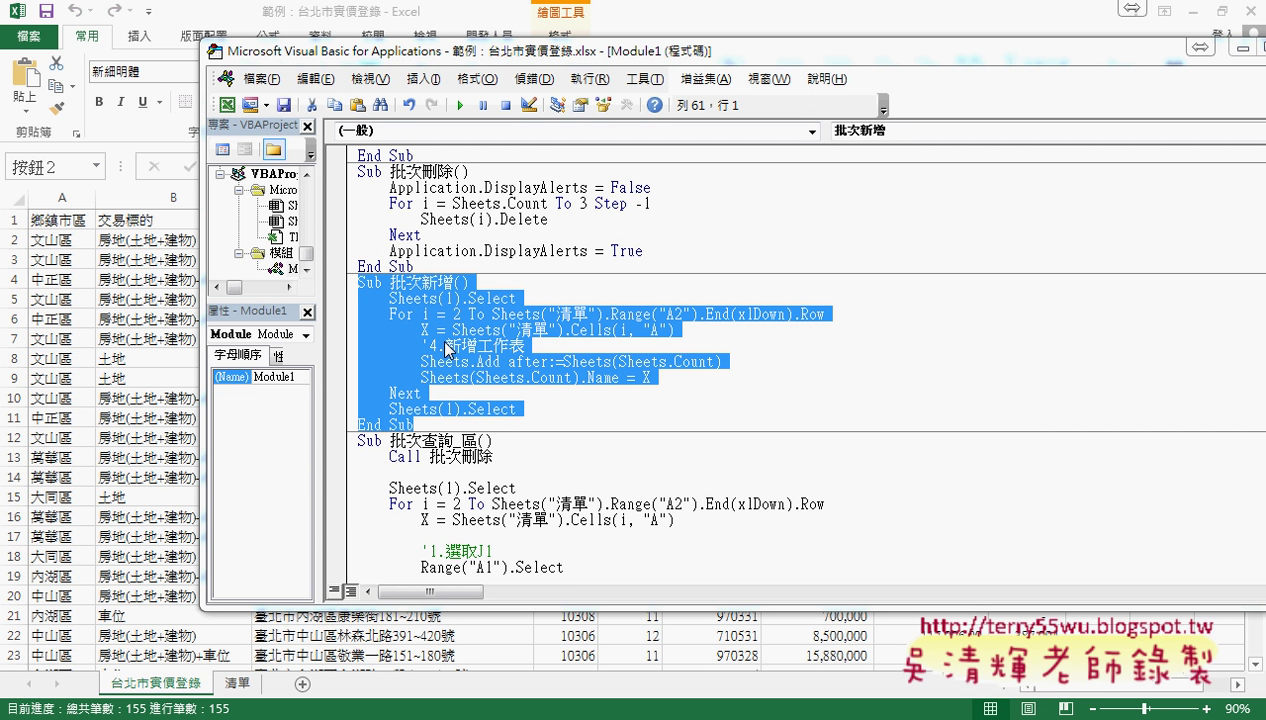
Step: Review the filter, copy and new-sheet steps of 批次查詢_區, then return to the Excel sheet
scroll(487, 390, down, 2)
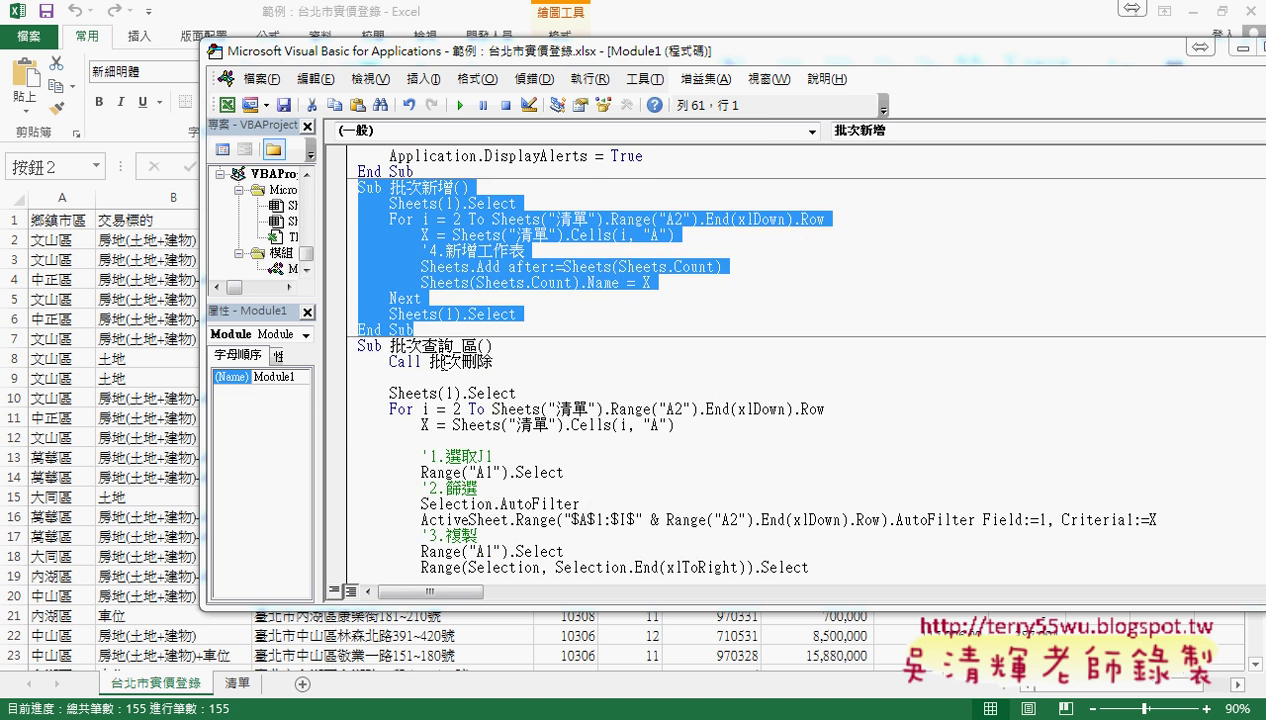
scroll(540, 400, down, 1)
scroll(543, 397, down, 2)
mouse_move(420, 313)
mouse_down()
mouse_move(497, 330)
mouse_move(720, 488)
mouse_move(528, 535)
mouse_up()
scroll(519, 365, down, 2)
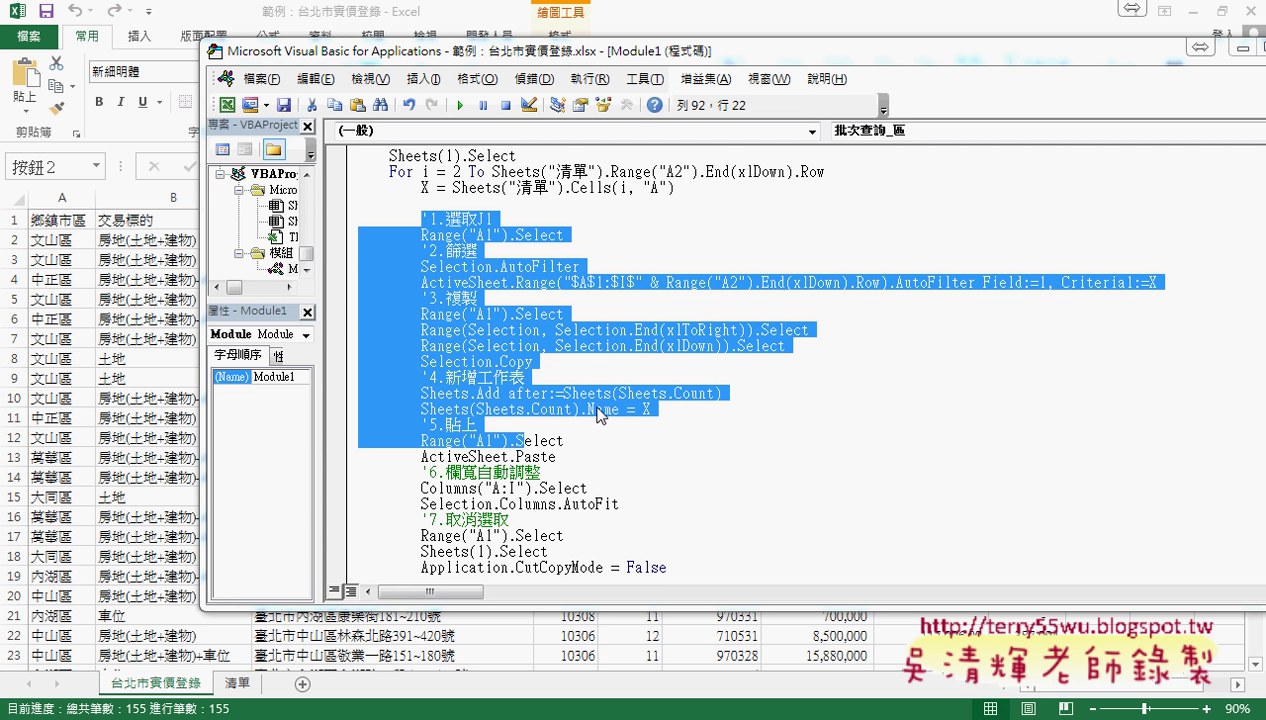
drag(800, 55, 707, 58)
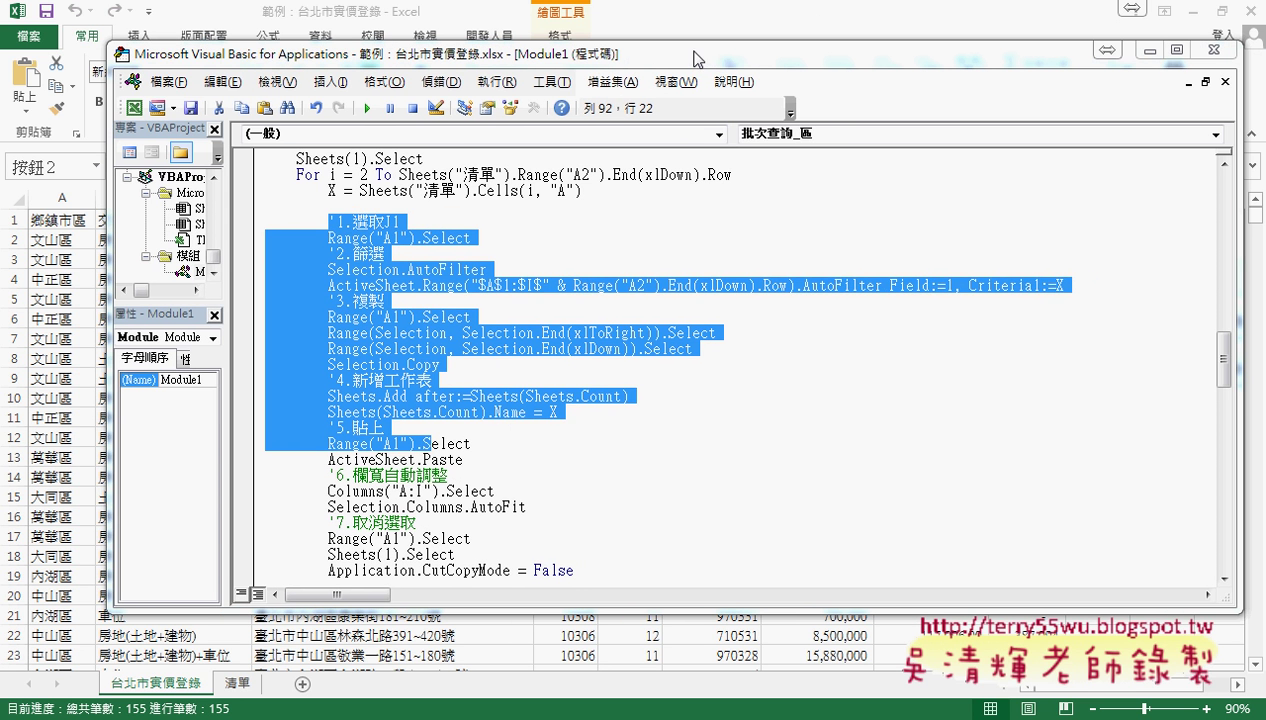
click(563, 300)
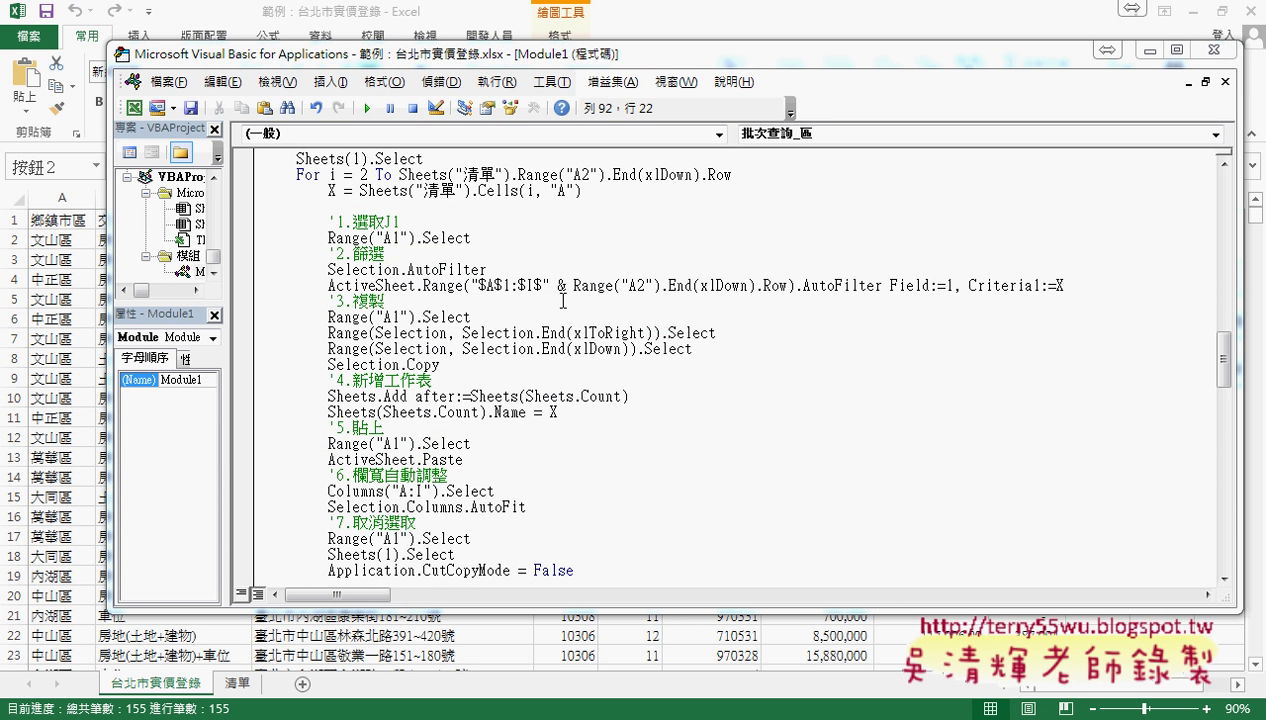
click(452, 316)
click(60, 222)
Step: Select the header row A1:I1 on the 台北市實價登錄 sheet
click(60, 222)
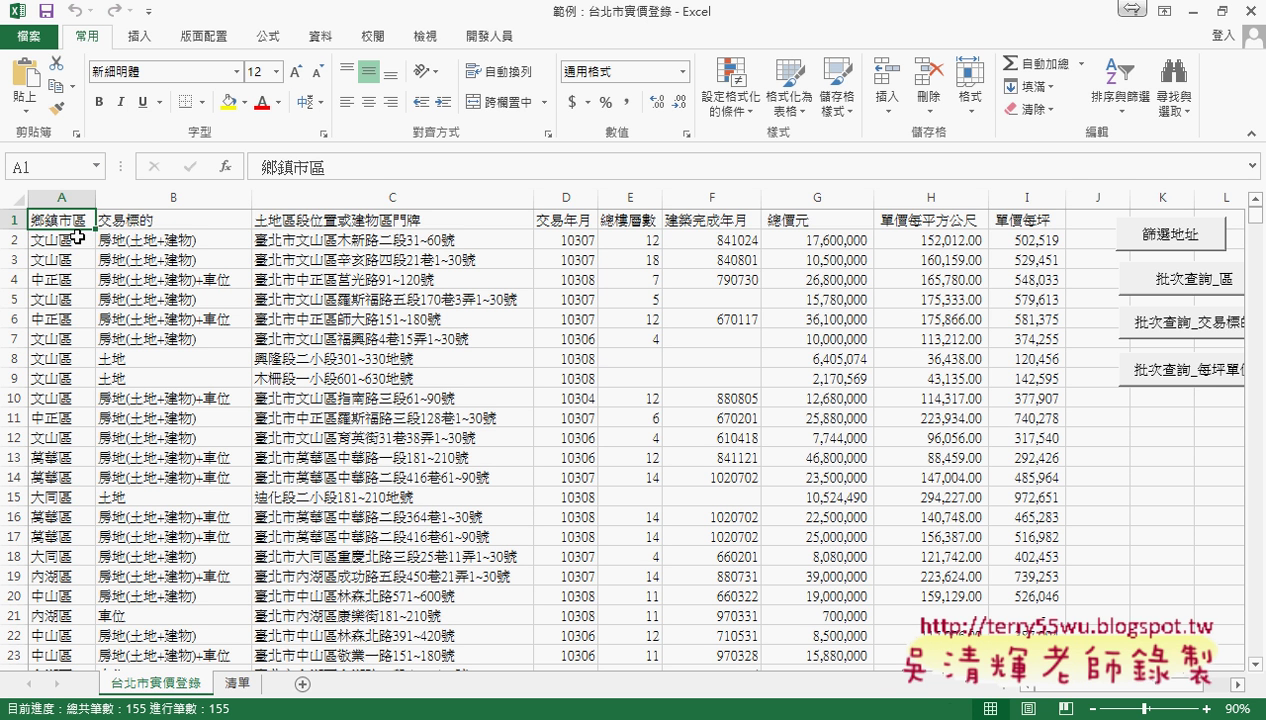
key(ctrl+shift+Right)
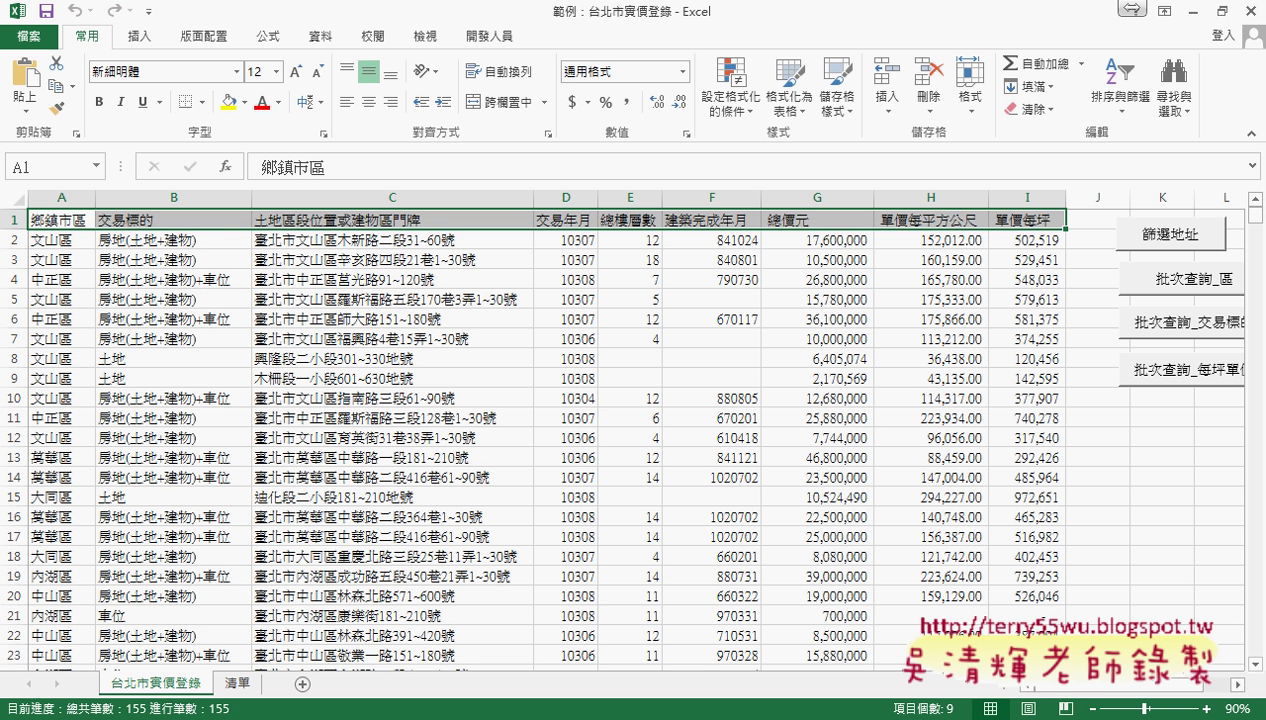
Step: Open the 程式碼 document from Drive's _雲端白板畫面 > 問題05_資料查詢 folder
click(208, 620)
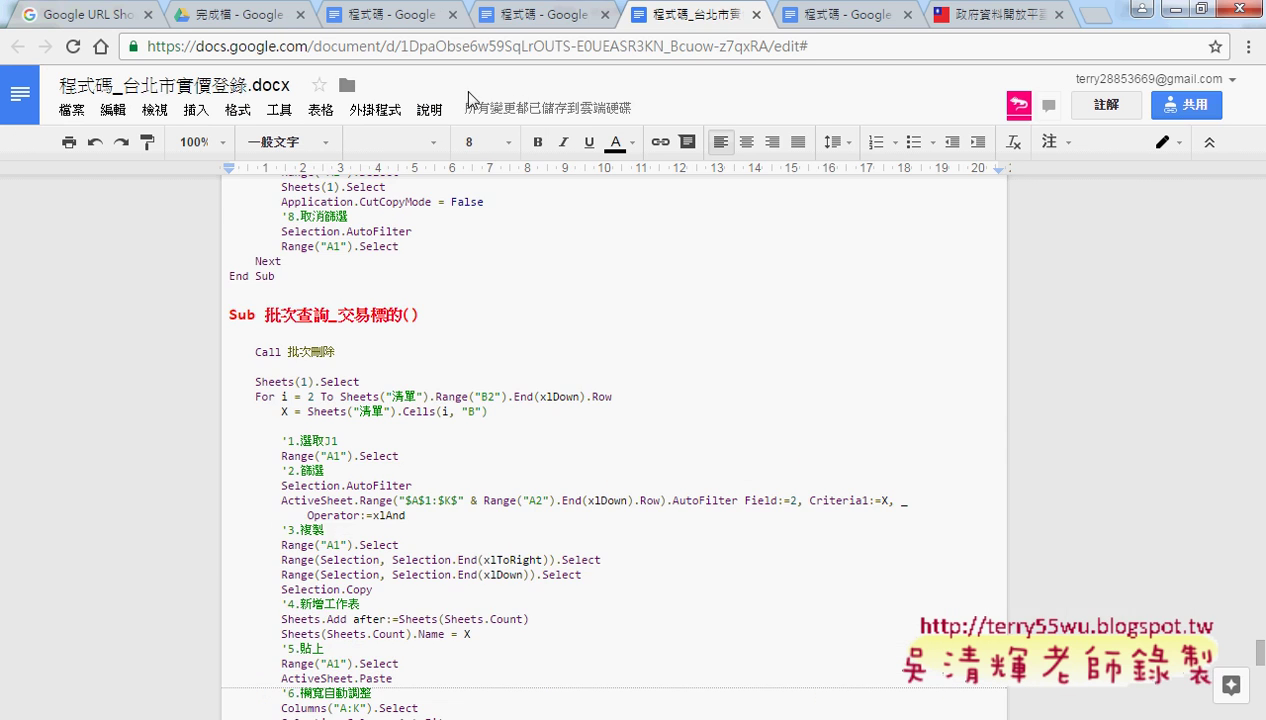
click(537, 14)
scroll(624, 318, up, 3)
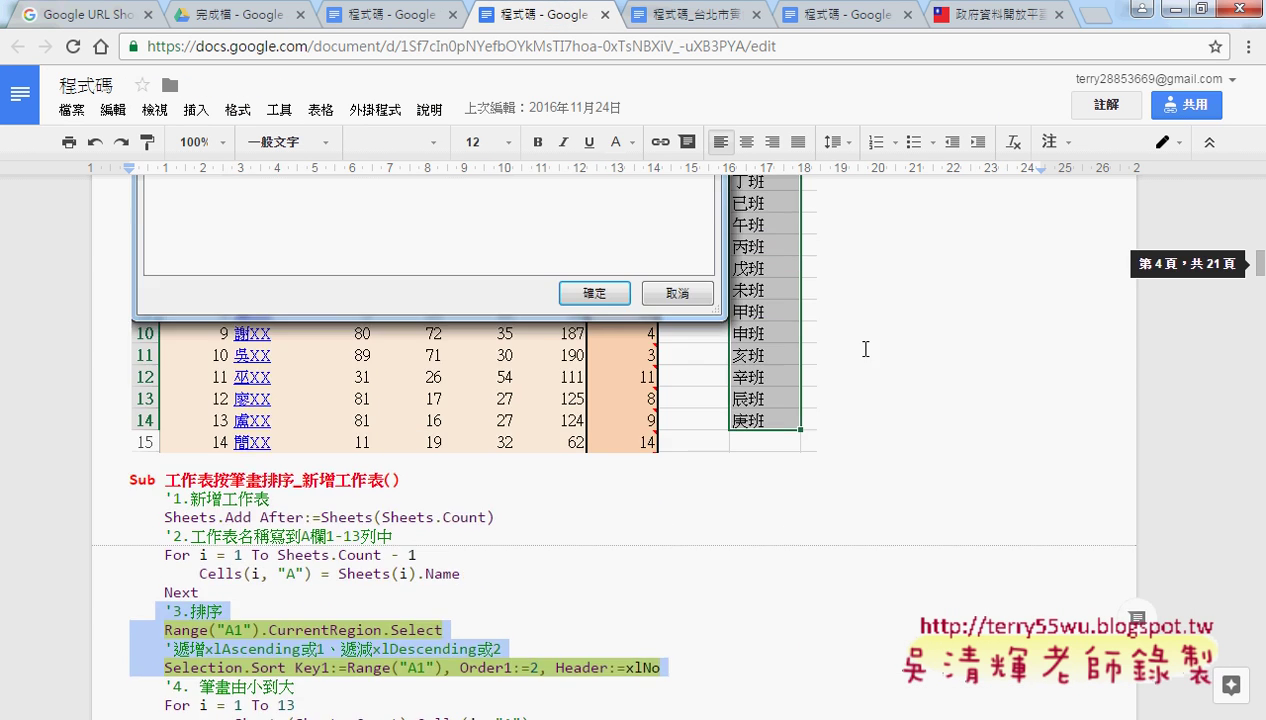
scroll(650, 198, up, 2)
click(375, 18)
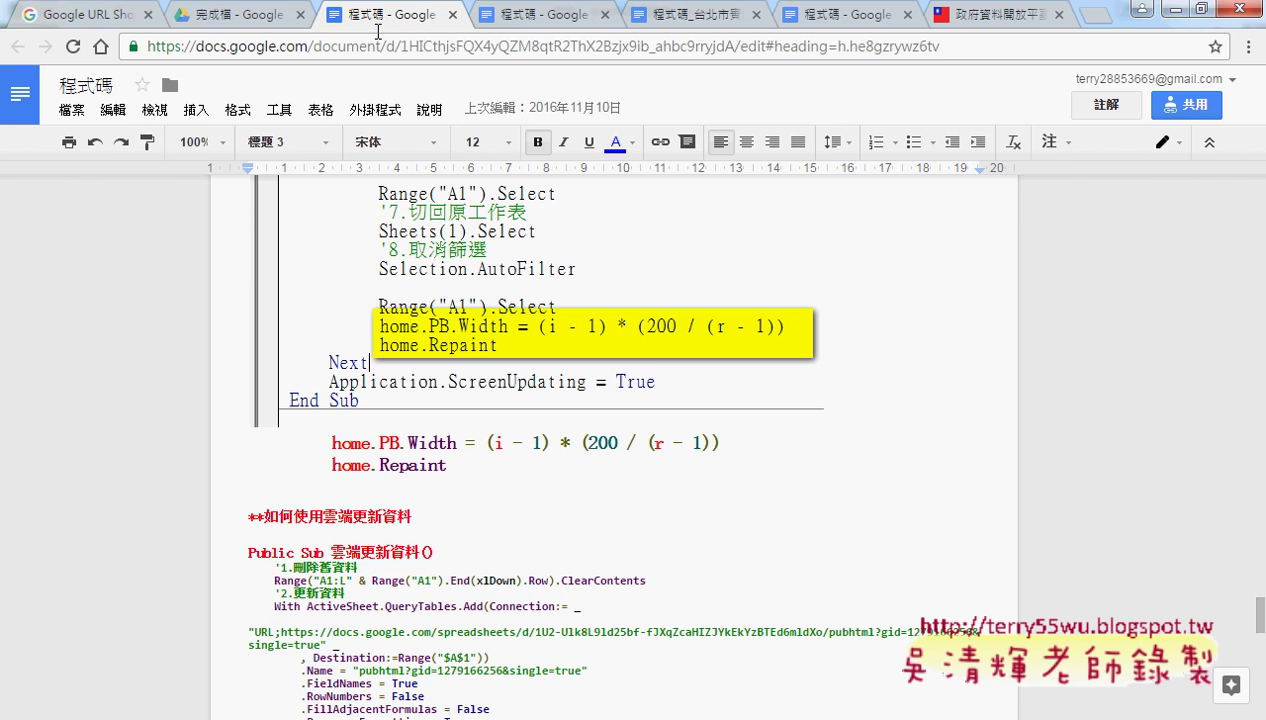
click(220, 22)
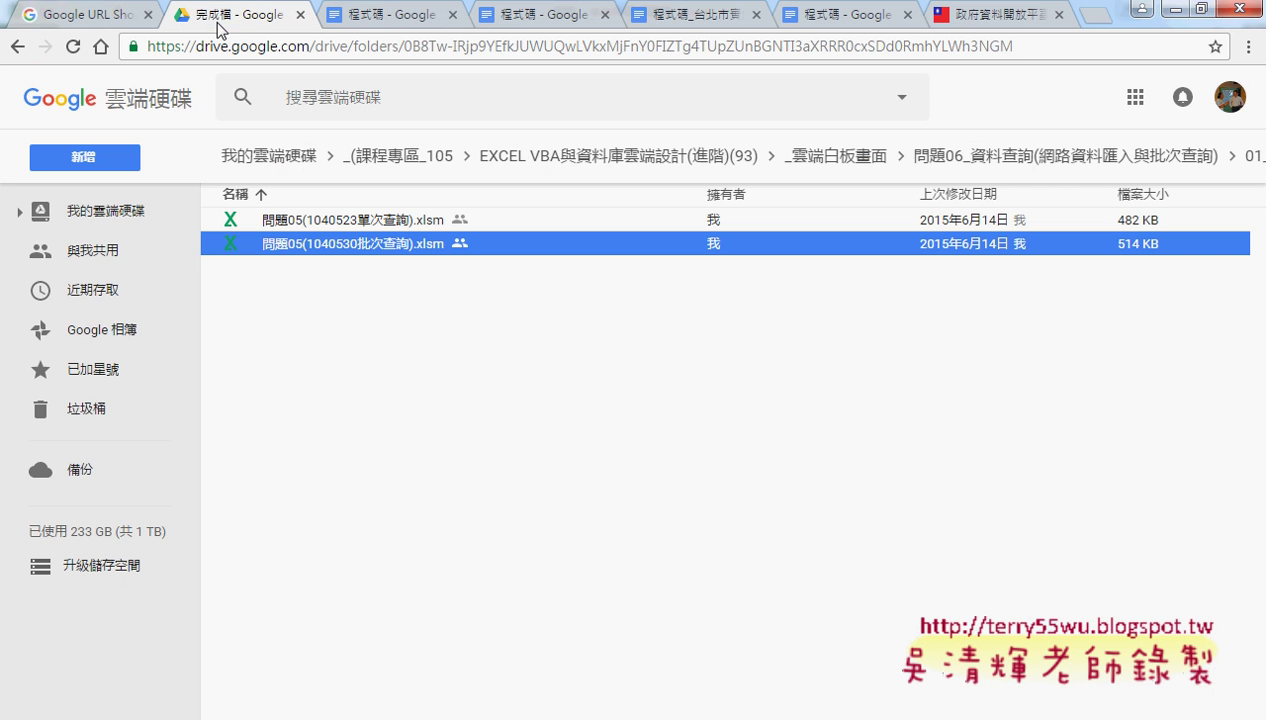
click(836, 158)
double_click(309, 385)
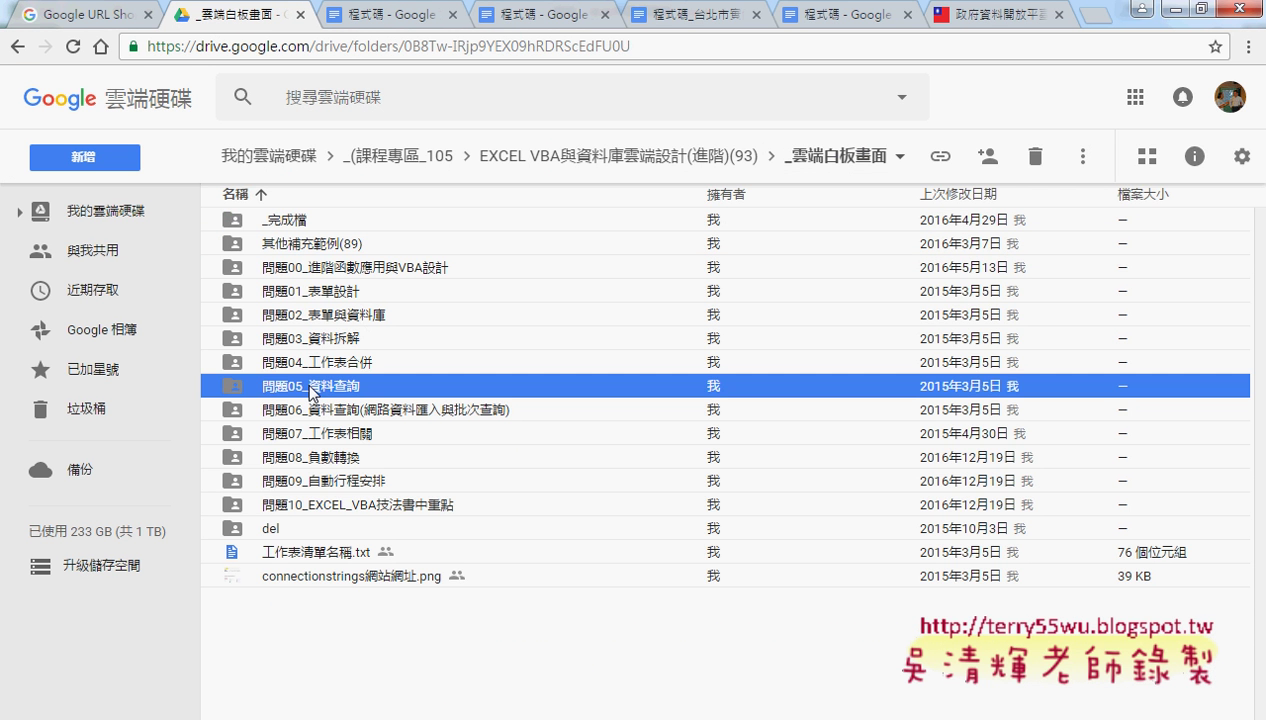
double_click(278, 314)
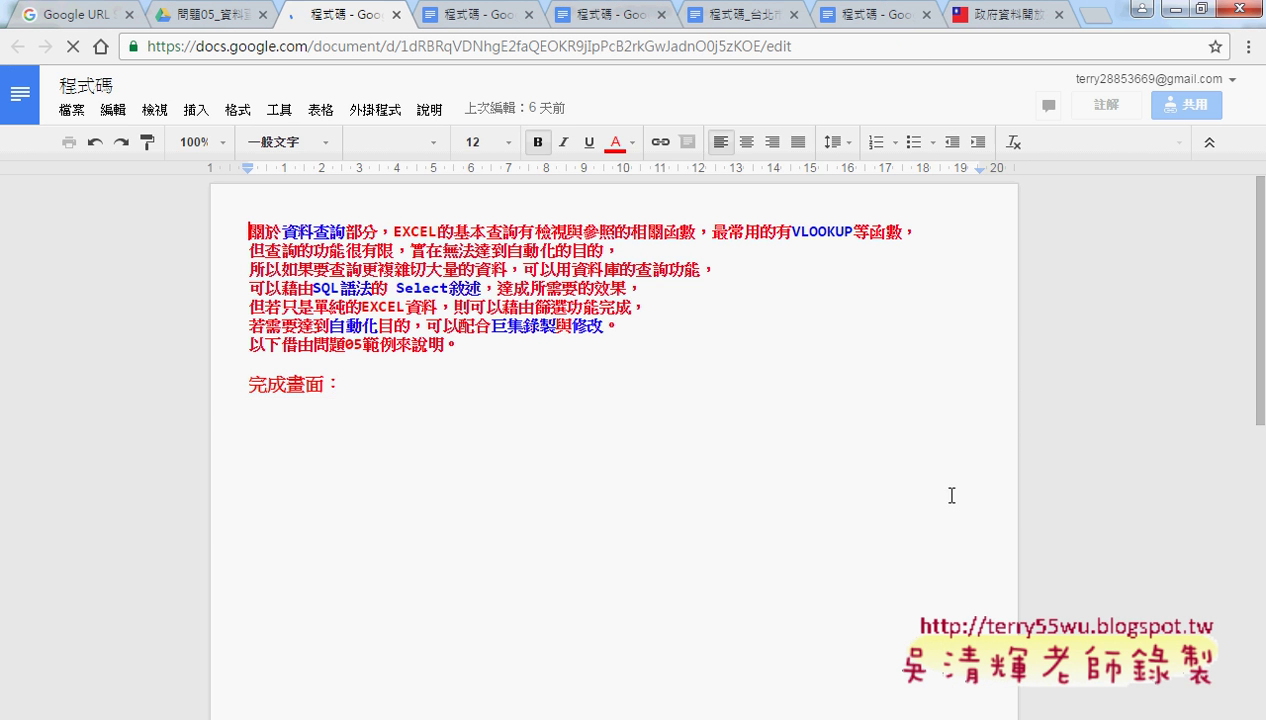
scroll(948, 492, down, 3)
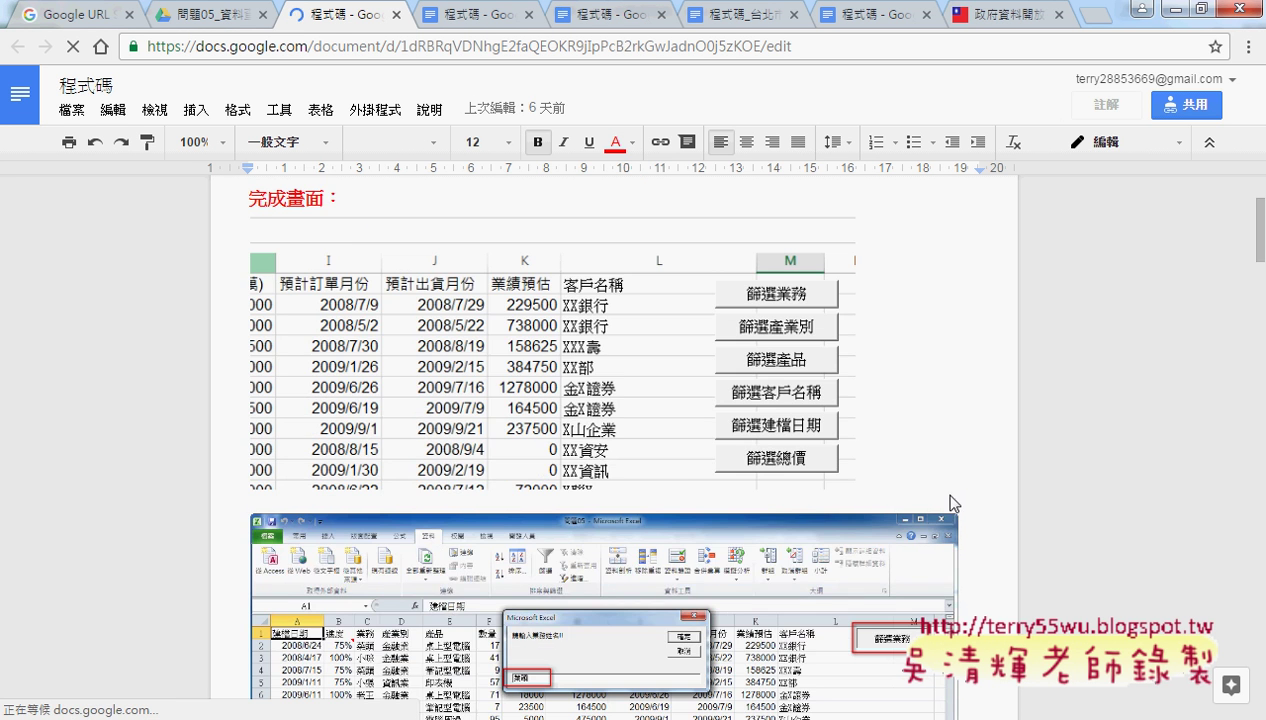
scroll(946, 491, down, 8)
scroll(946, 491, down, 3)
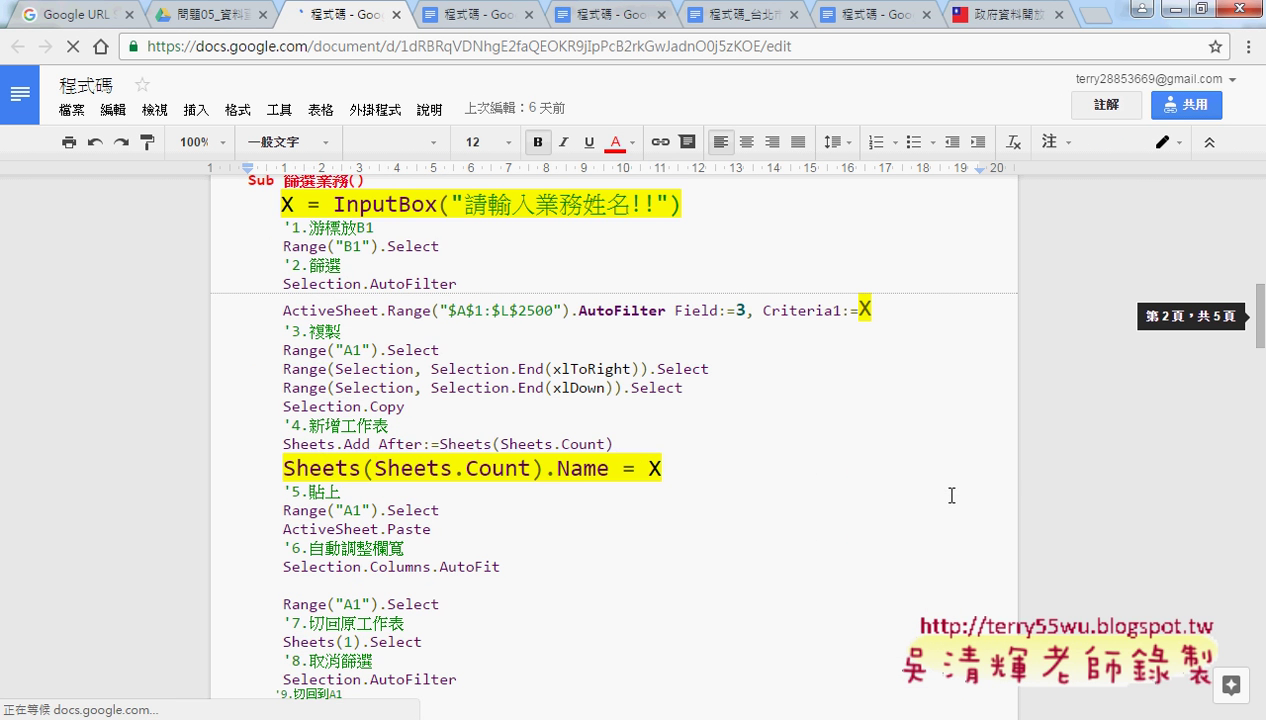
click(284, 332)
mouse_move(284, 352)
mouse_down()
mouse_move(706, 388)
mouse_move(709, 400)
mouse_up()
scroll(1002, 453, down, 3)
scroll(1012, 456, down, 1)
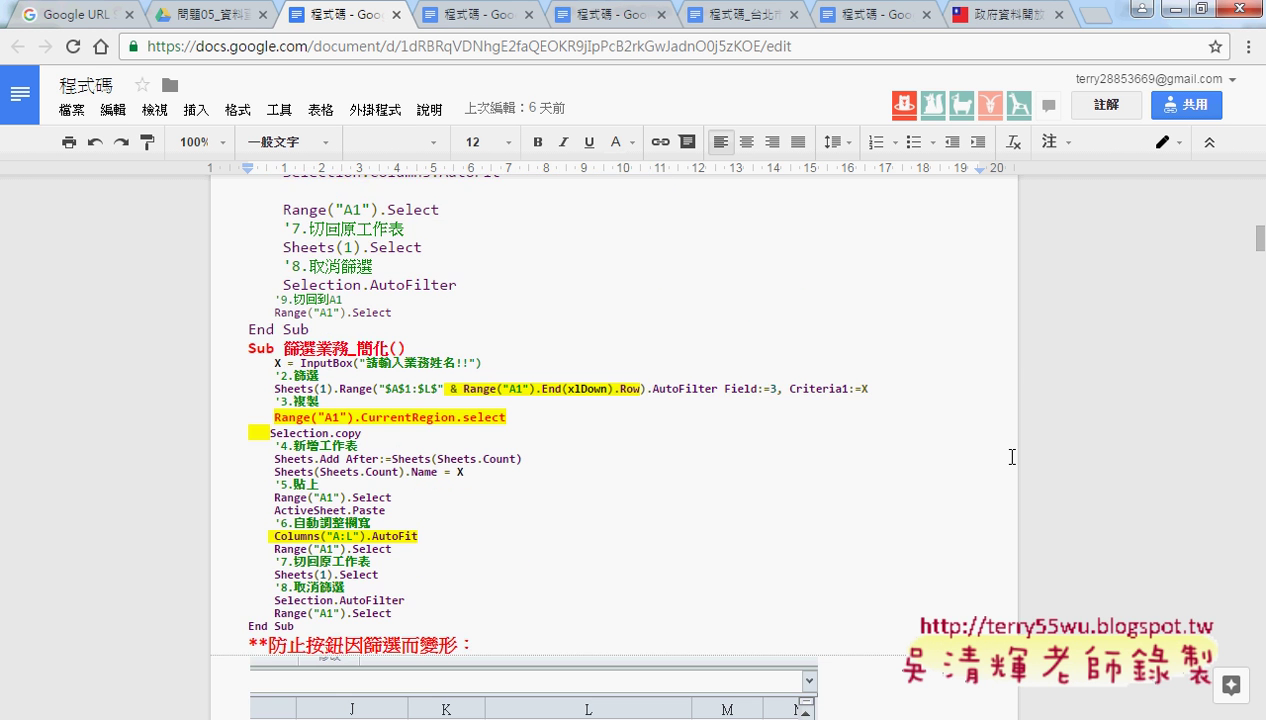
scroll(695, 470, down, 1)
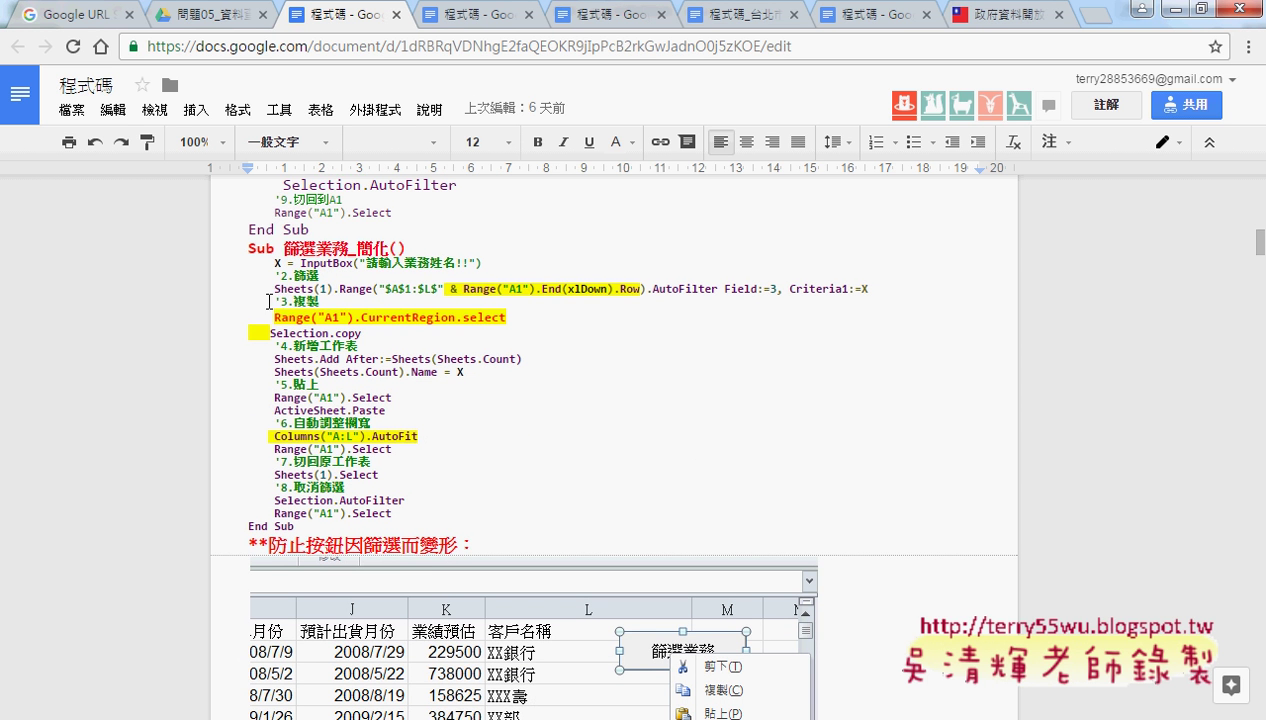
click(282, 317)
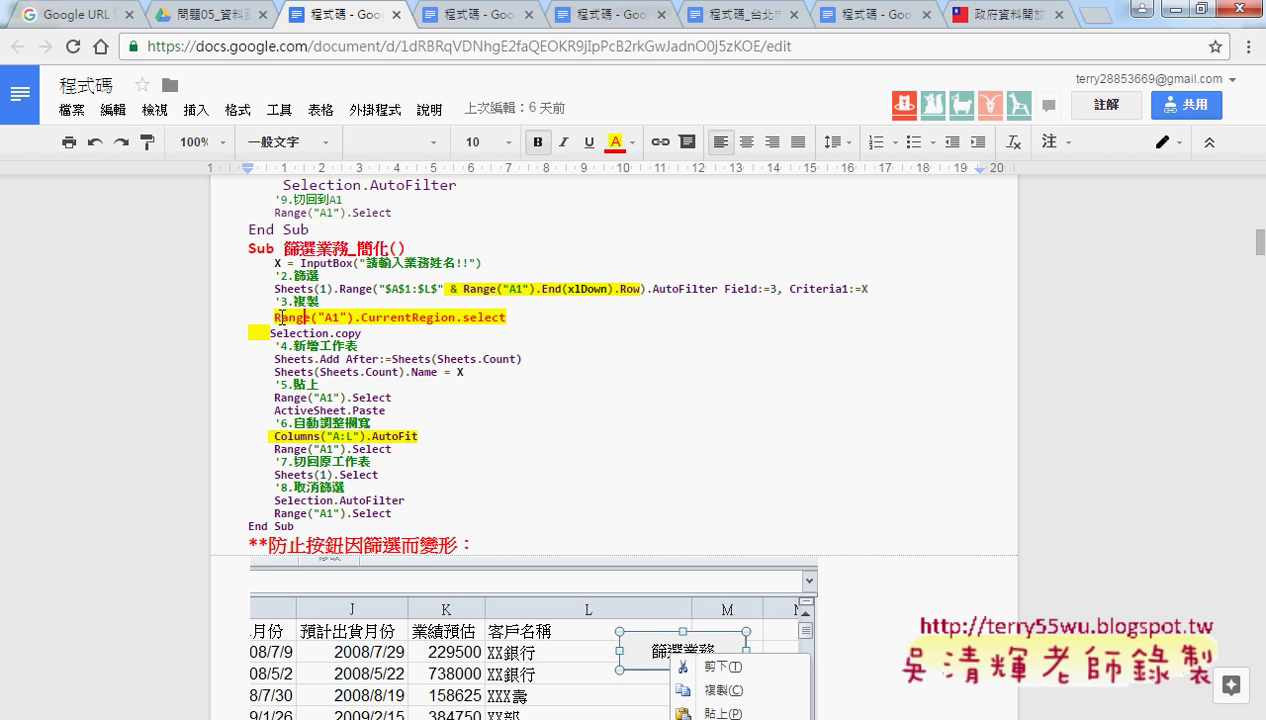
drag(274, 317, 517, 320)
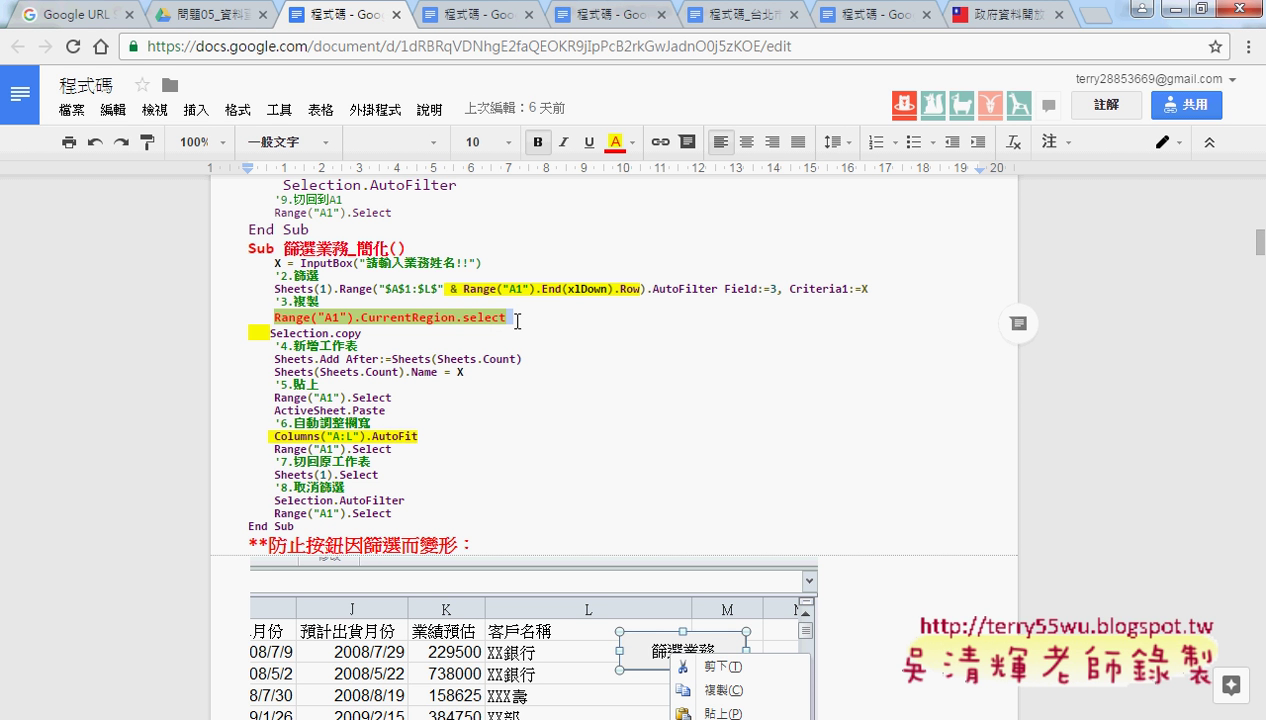
click(362, 317)
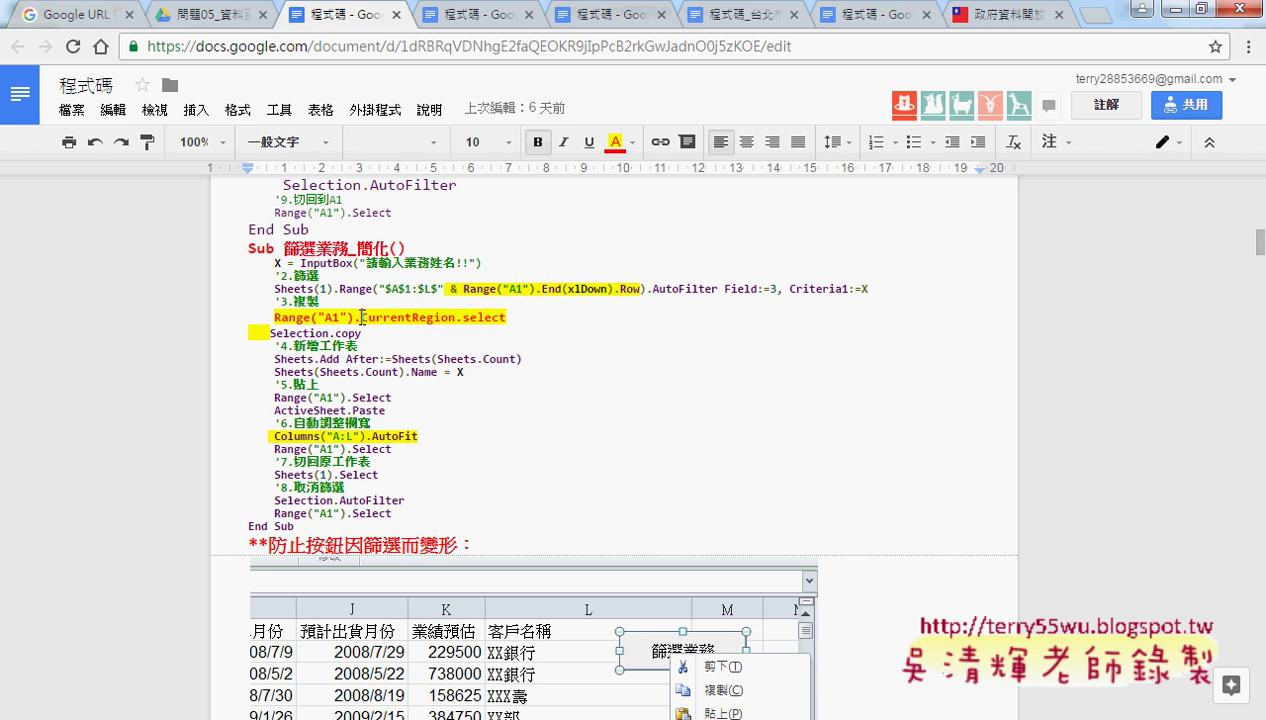
drag(362, 317, 457, 316)
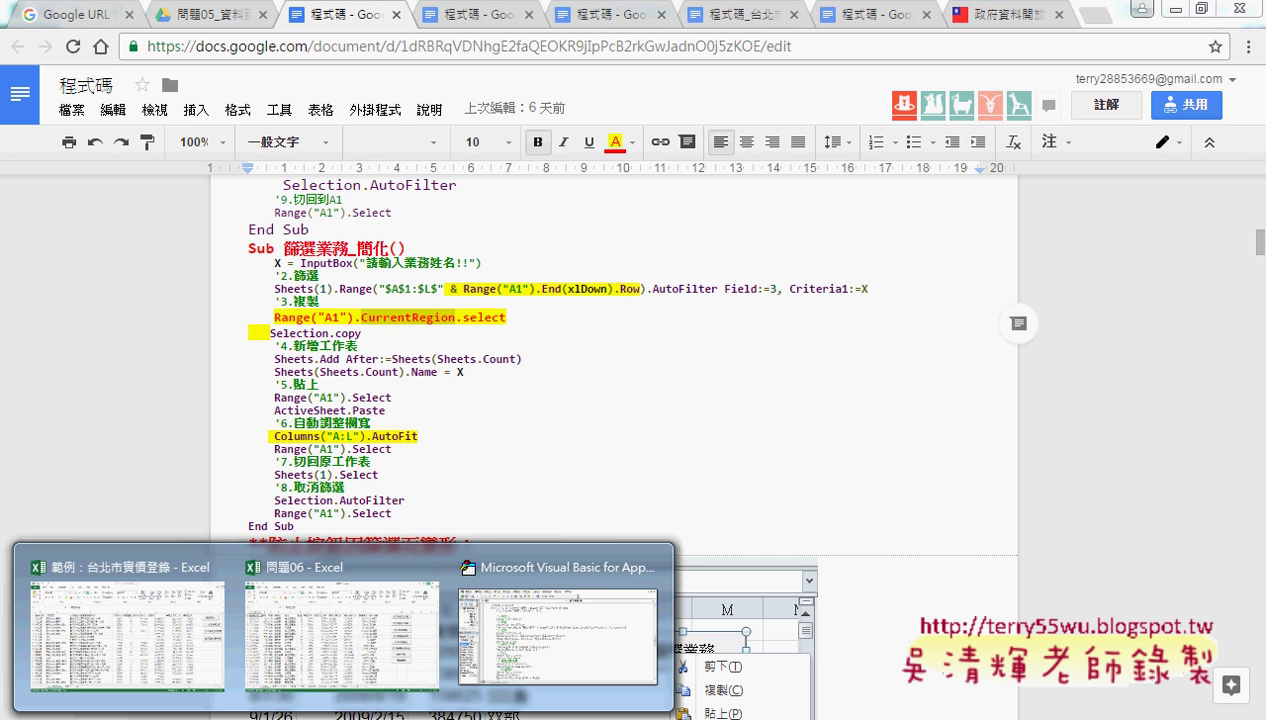
Step: Look over cells C9, A1 and C7 in the 範例 workbook, then return to Module1's code
click(178, 667)
click(310, 378)
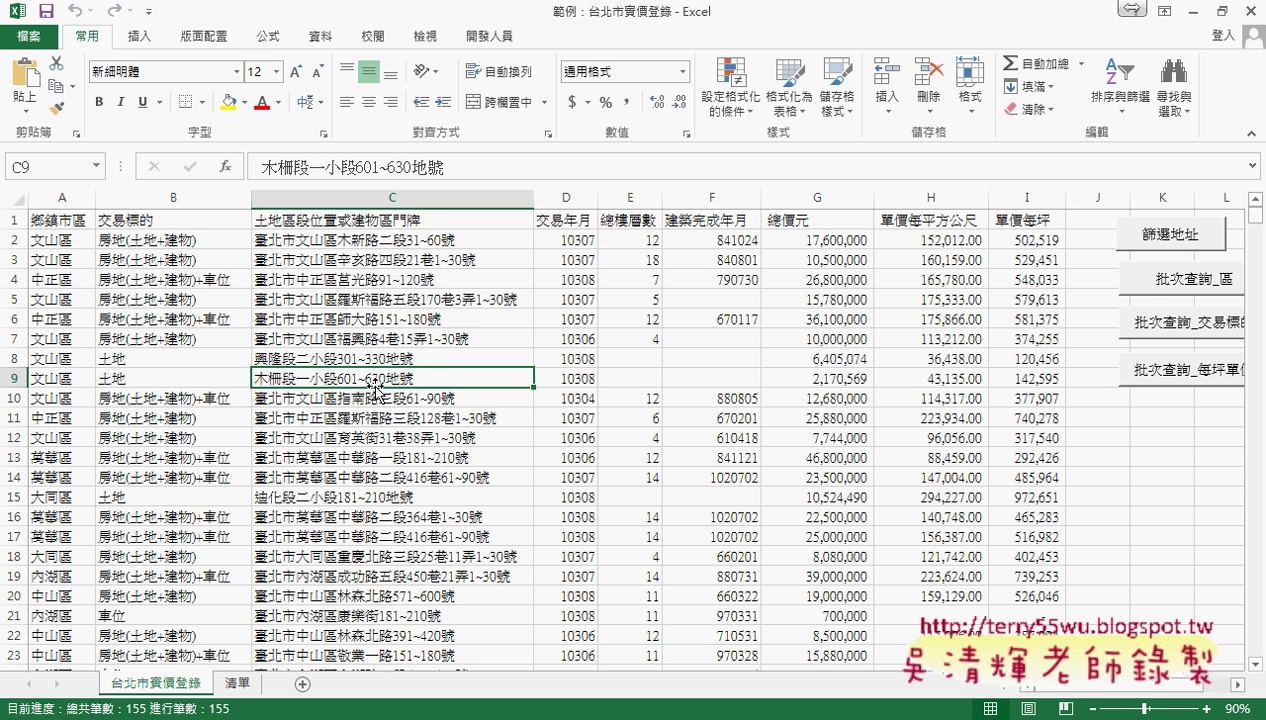
click(80, 221)
click(381, 340)
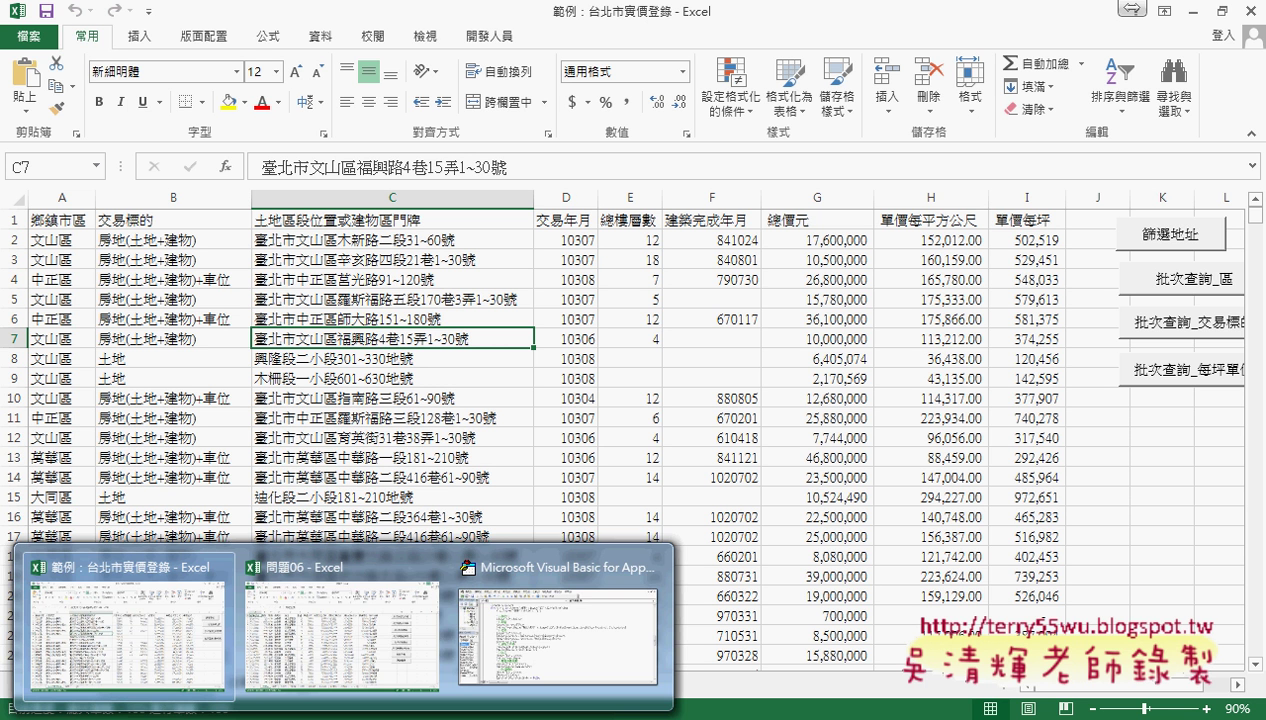
click(538, 646)
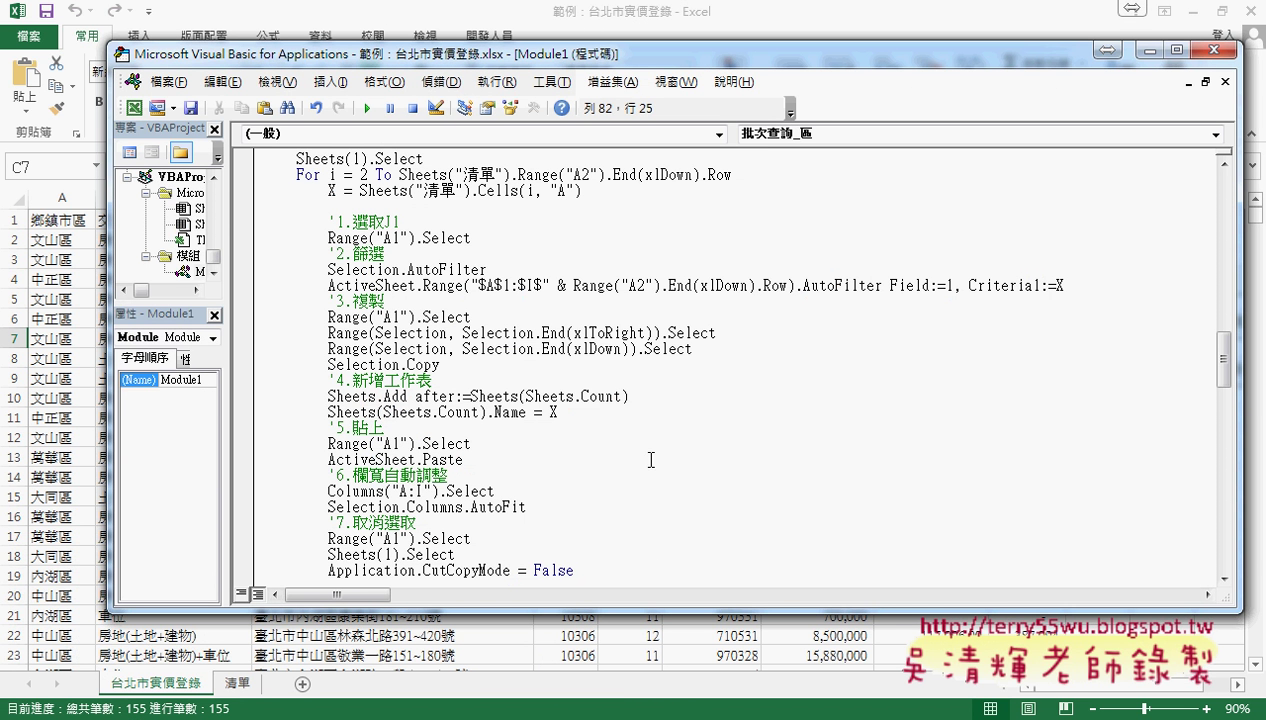
click(524, 397)
drag(553, 411, 258, 395)
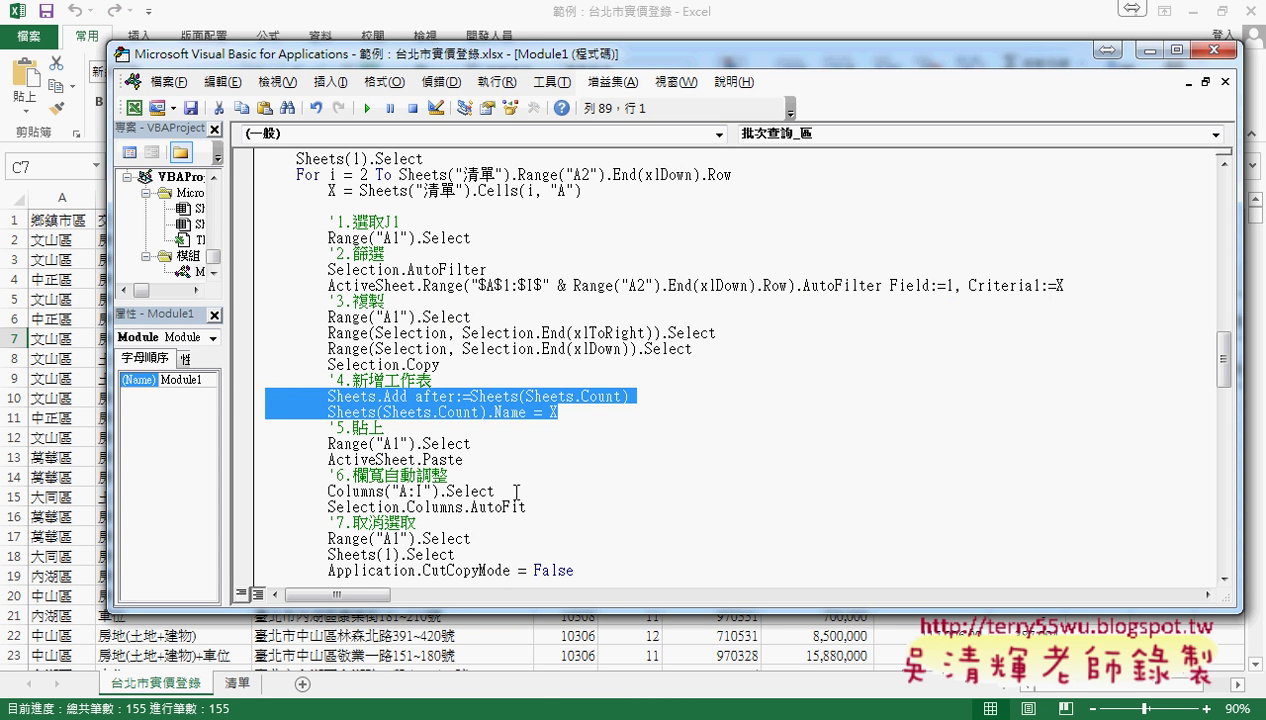
scroll(510, 487, down, 1)
click(400, 396)
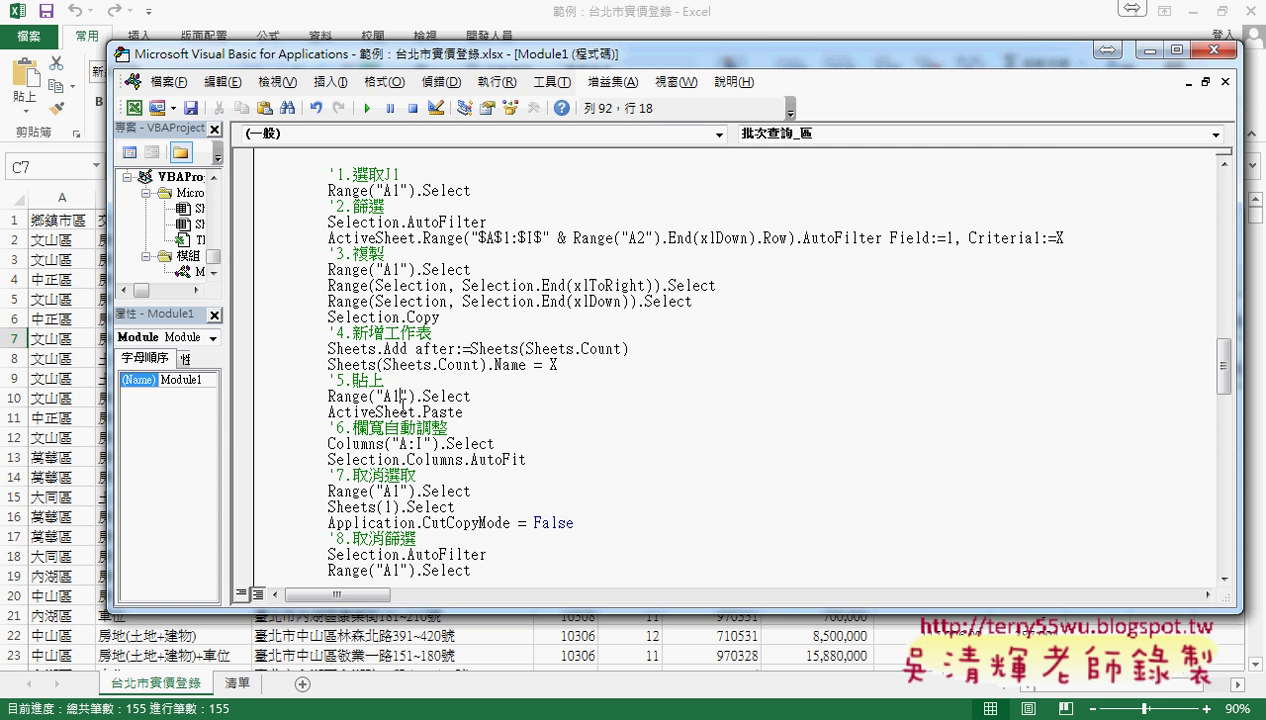
scroll(500, 460, down, 2)
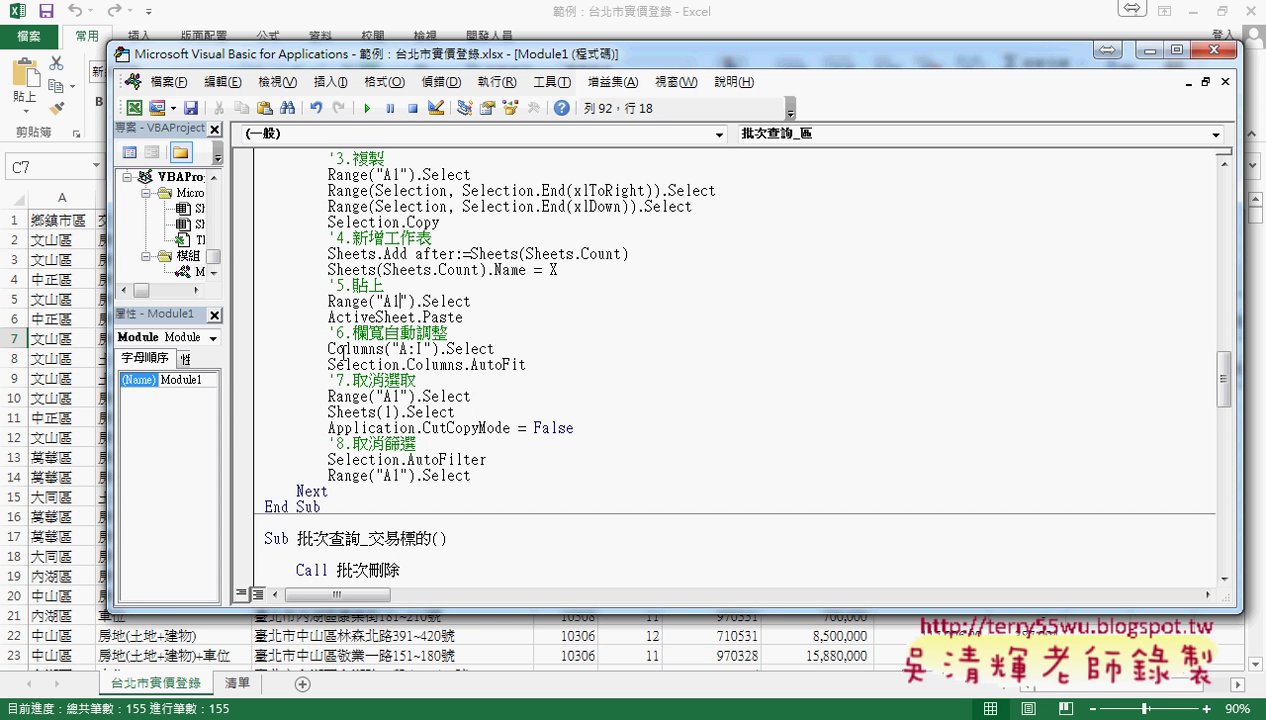
double_click(334, 348)
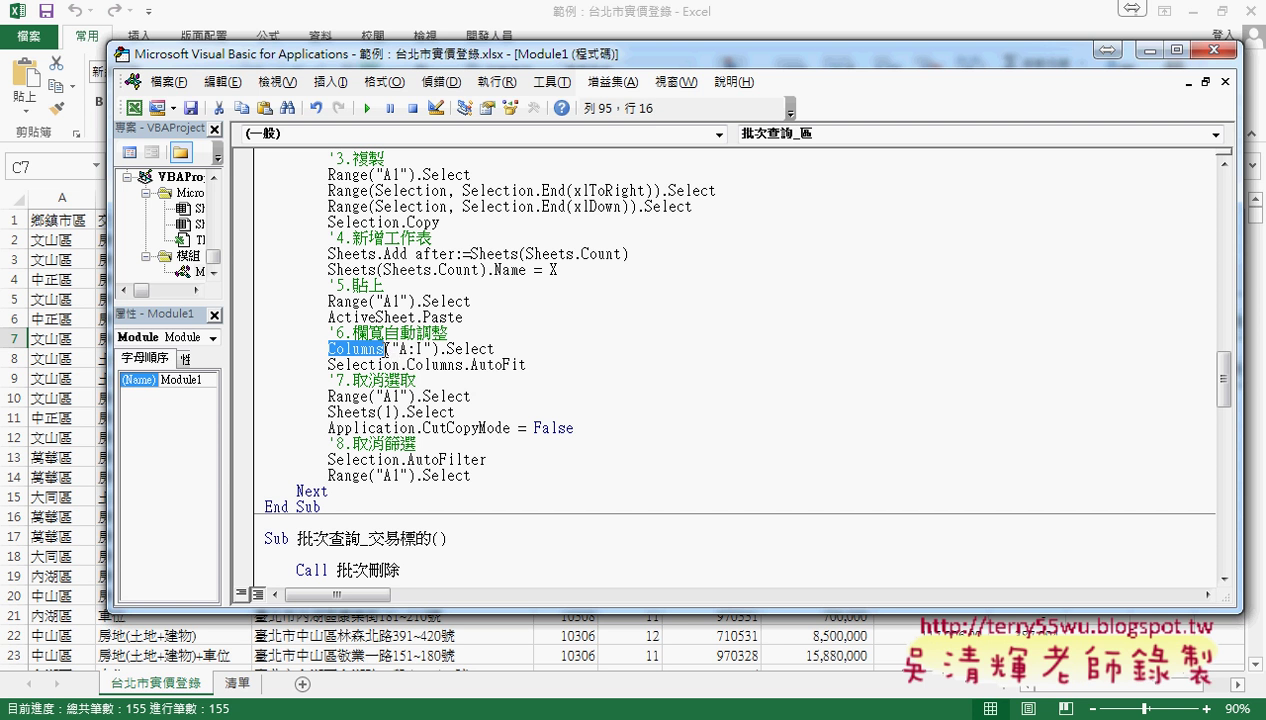
drag(388, 348, 506, 348)
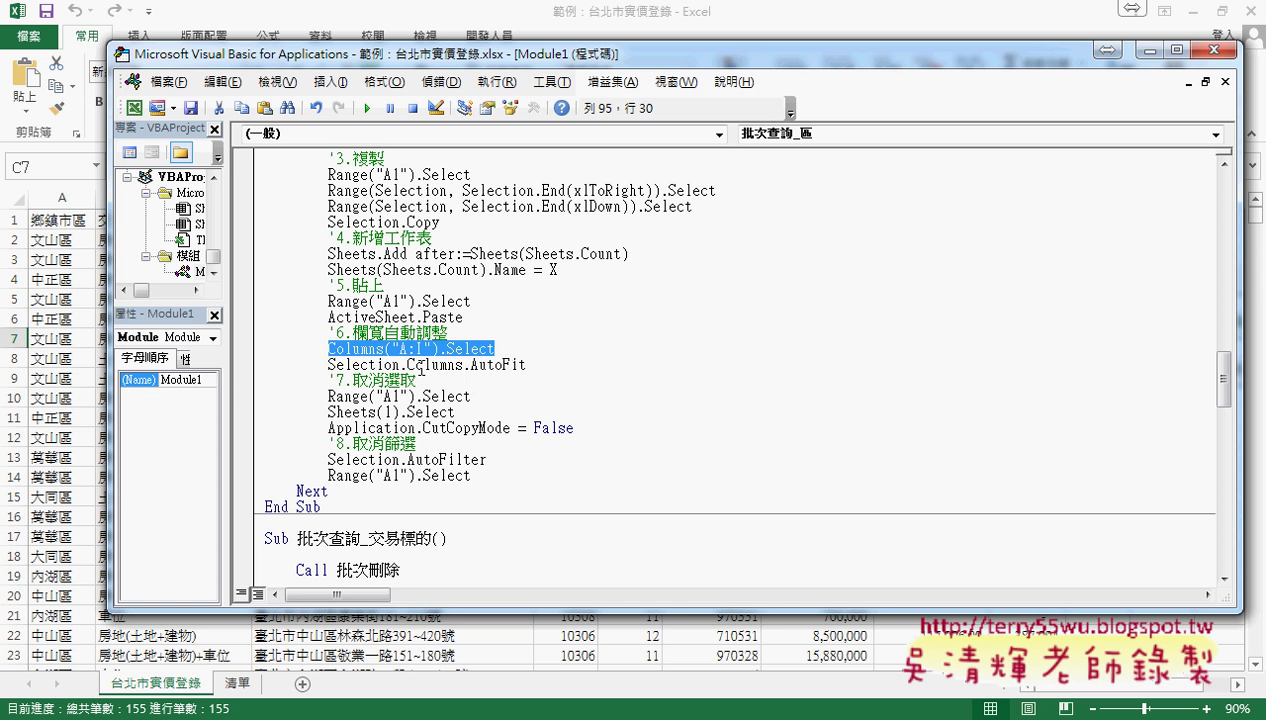
mouse_move(525, 365)
mouse_down()
mouse_move(309, 343)
mouse_move(242, 351)
mouse_up()
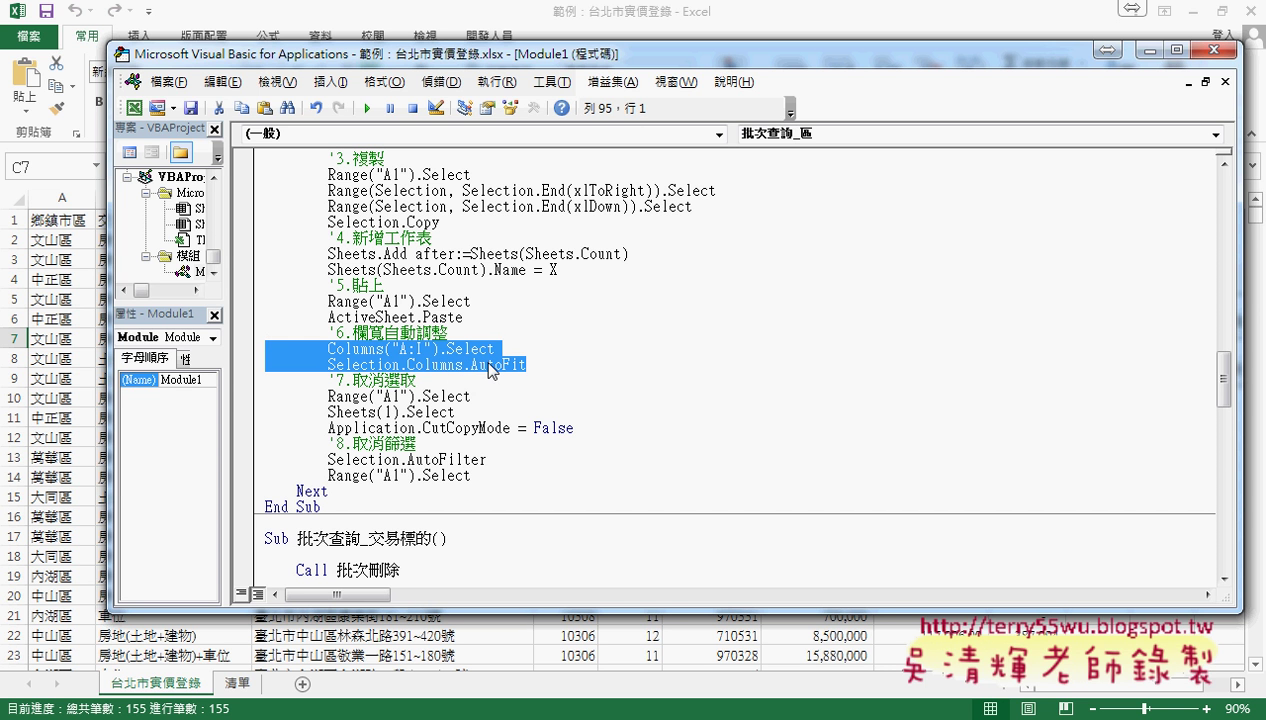
click(430, 349)
drag(443, 349, 465, 365)
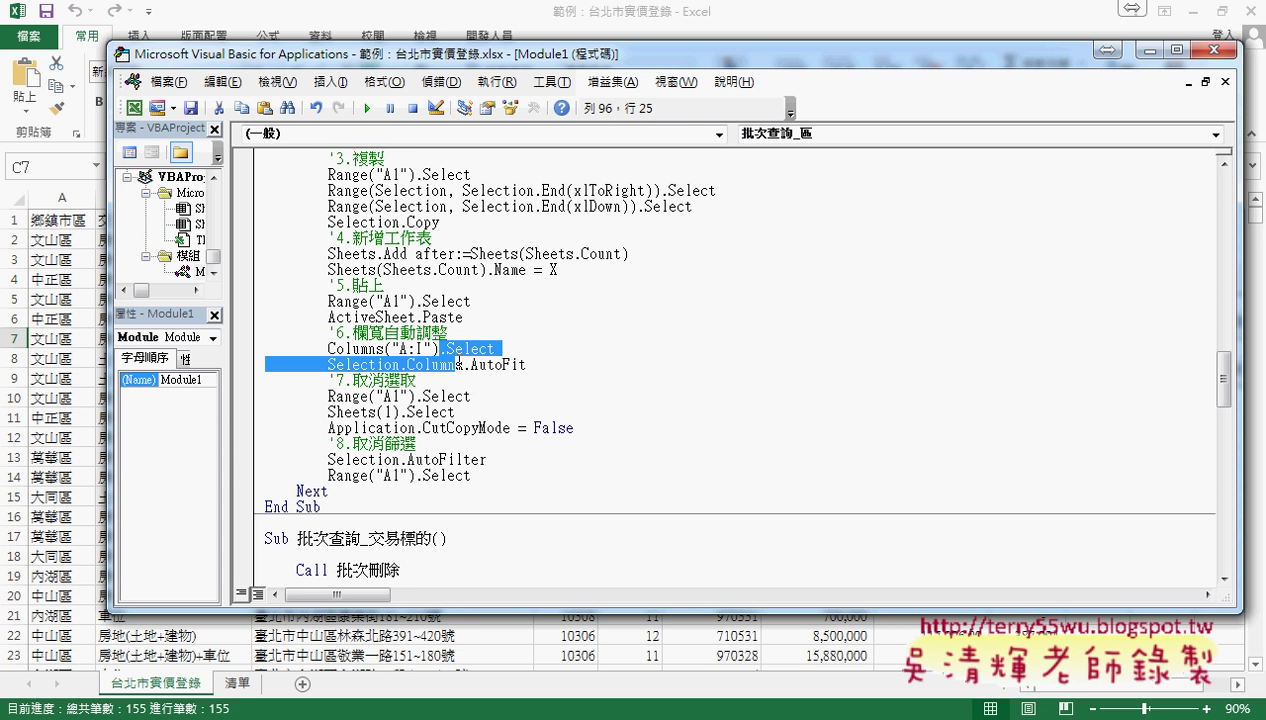
Step: Collapse the Columns("A:I").Select / Selection.Columns.AutoFit lines into one Columns.AutoFit statement
key(Delete)
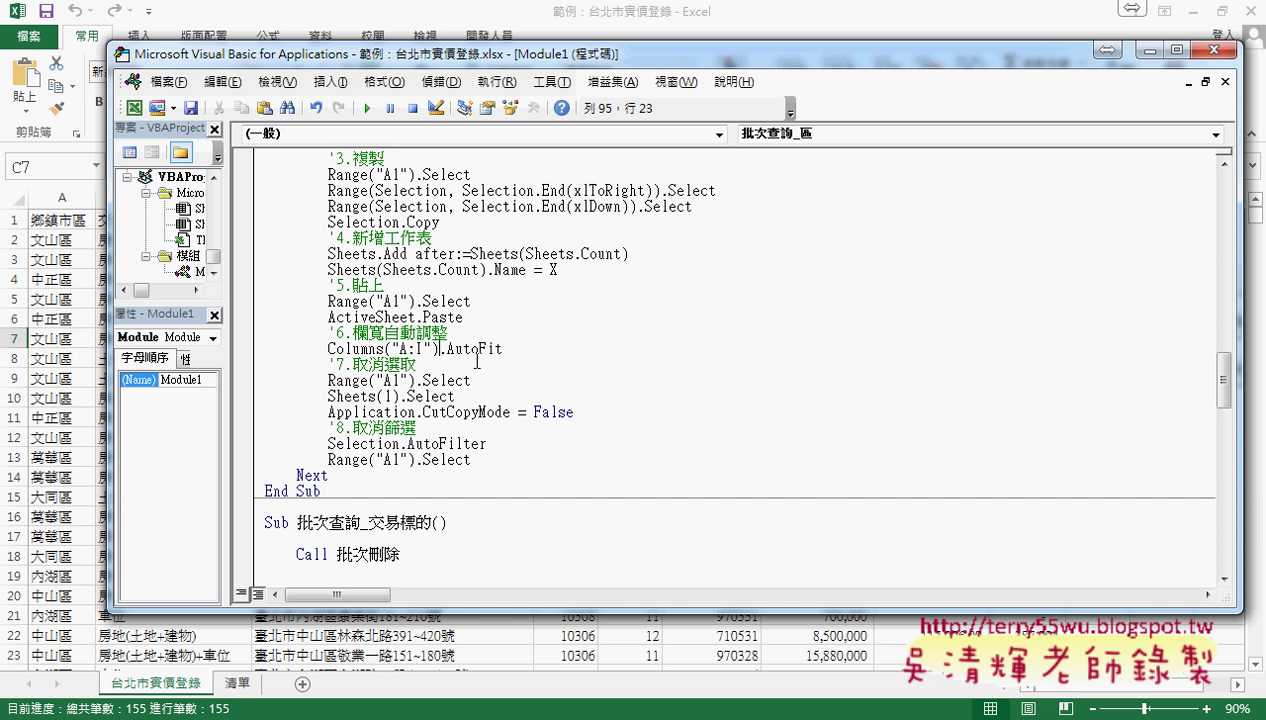
key(ctrl+z)
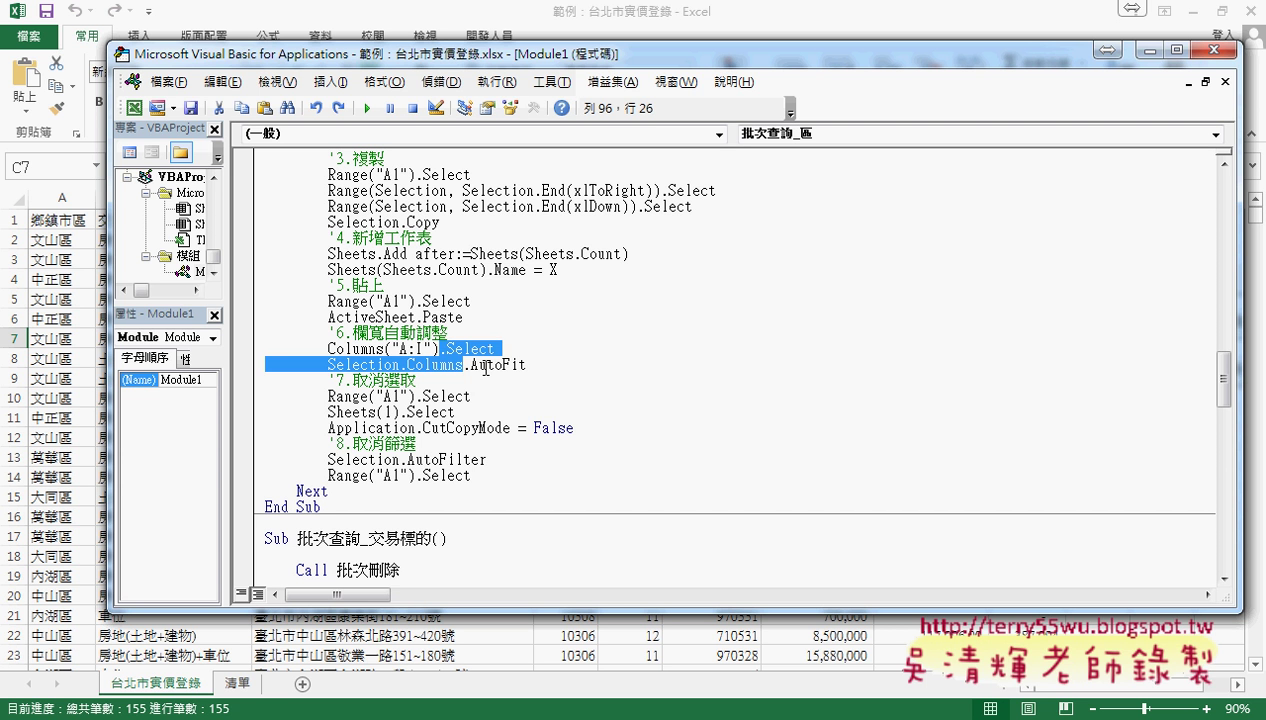
key(Delete)
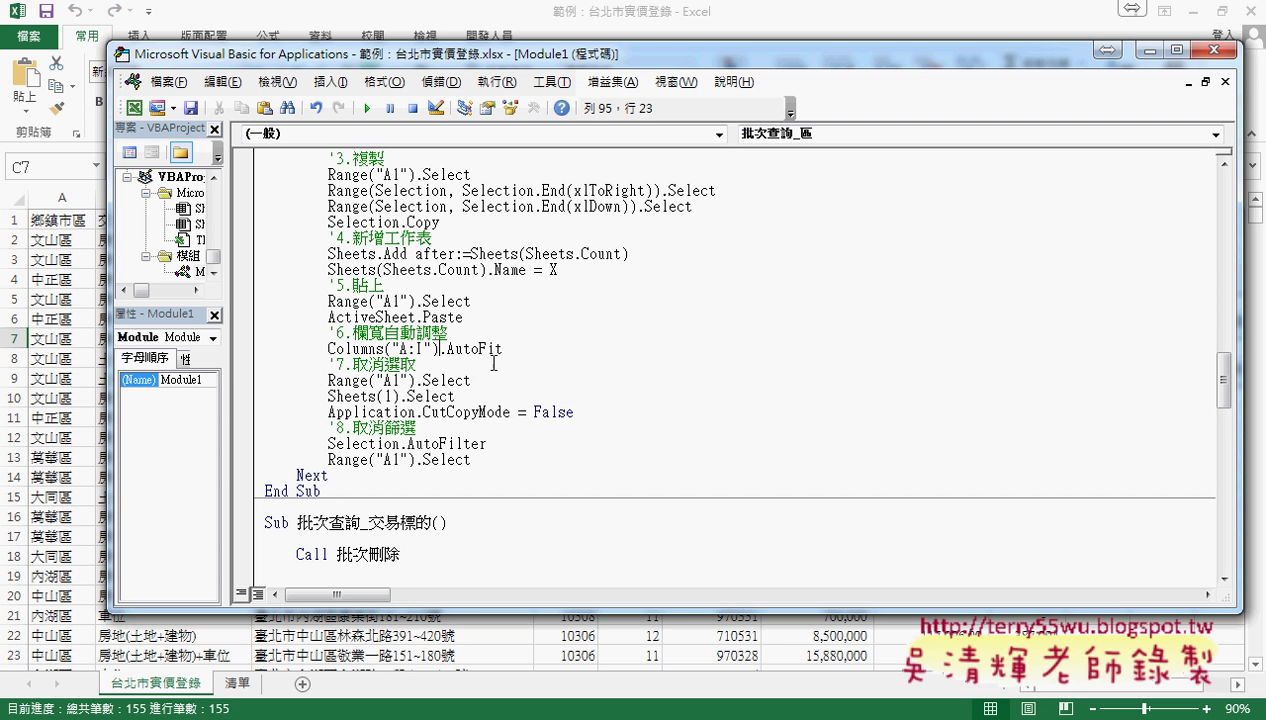
drag(503, 348, 440, 349)
key(Delete)
text(.)
drag(448, 349, 391, 352)
text(.)
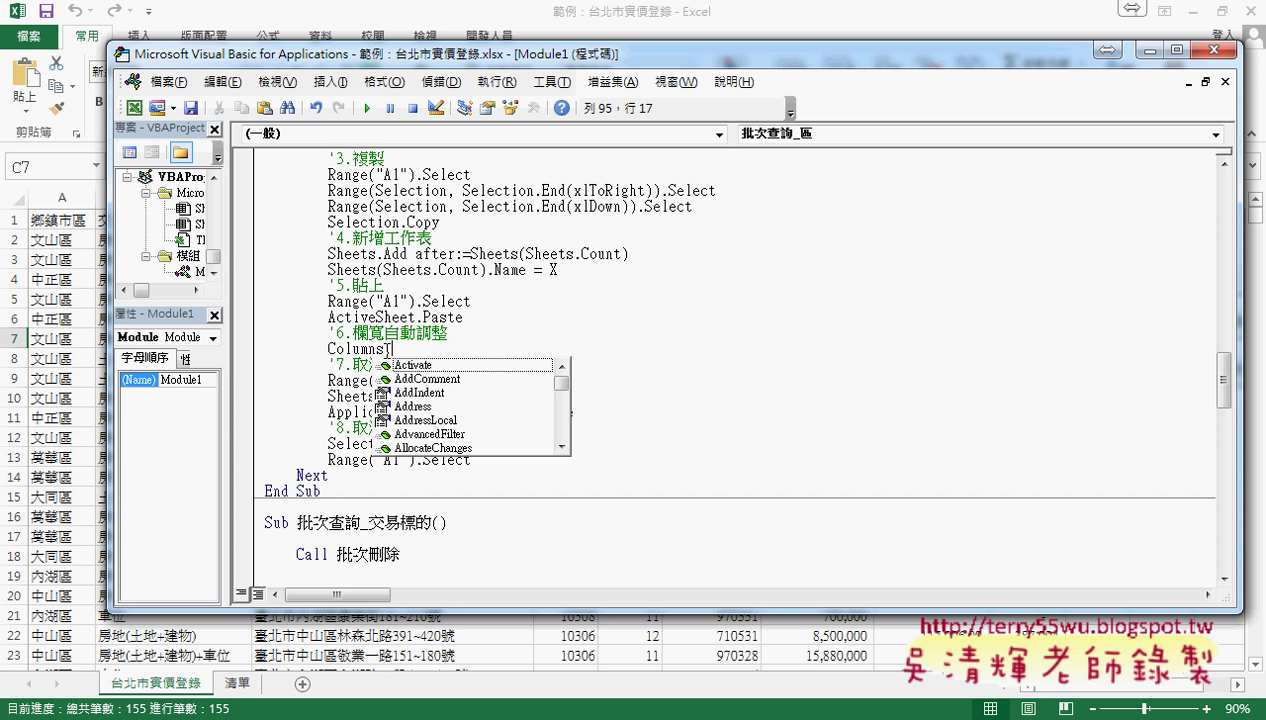
text(a)
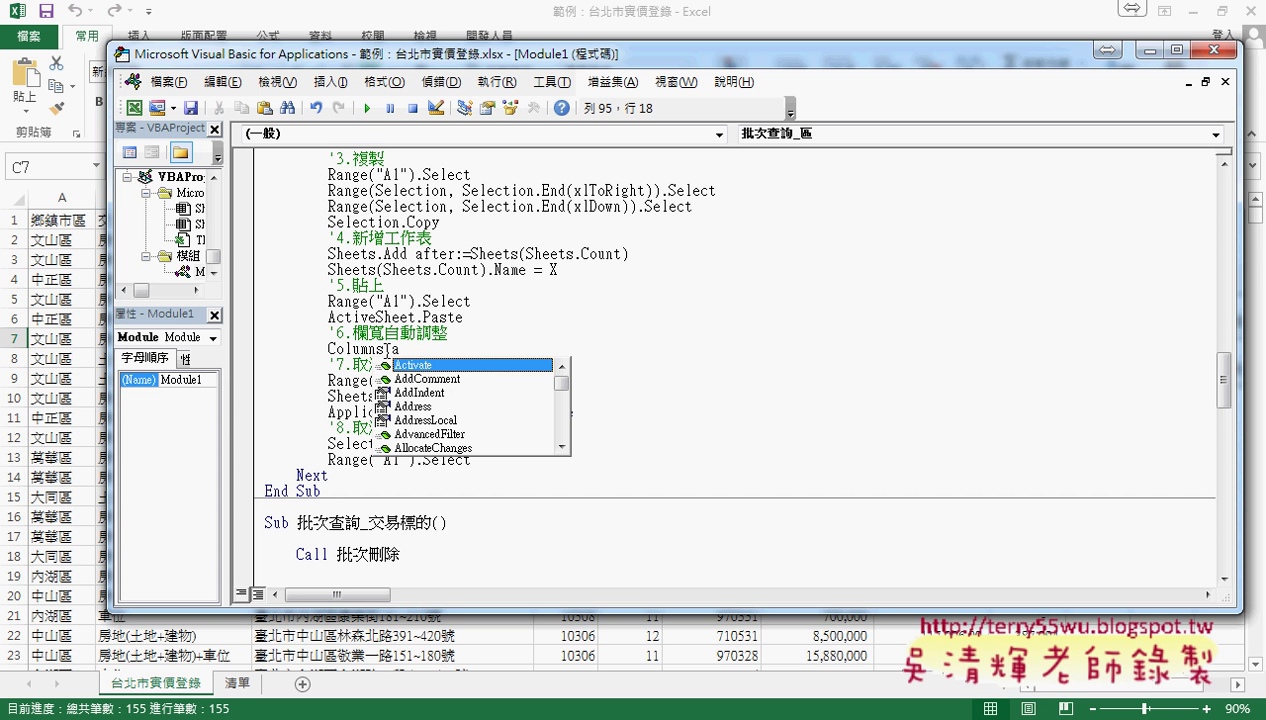
text(u)
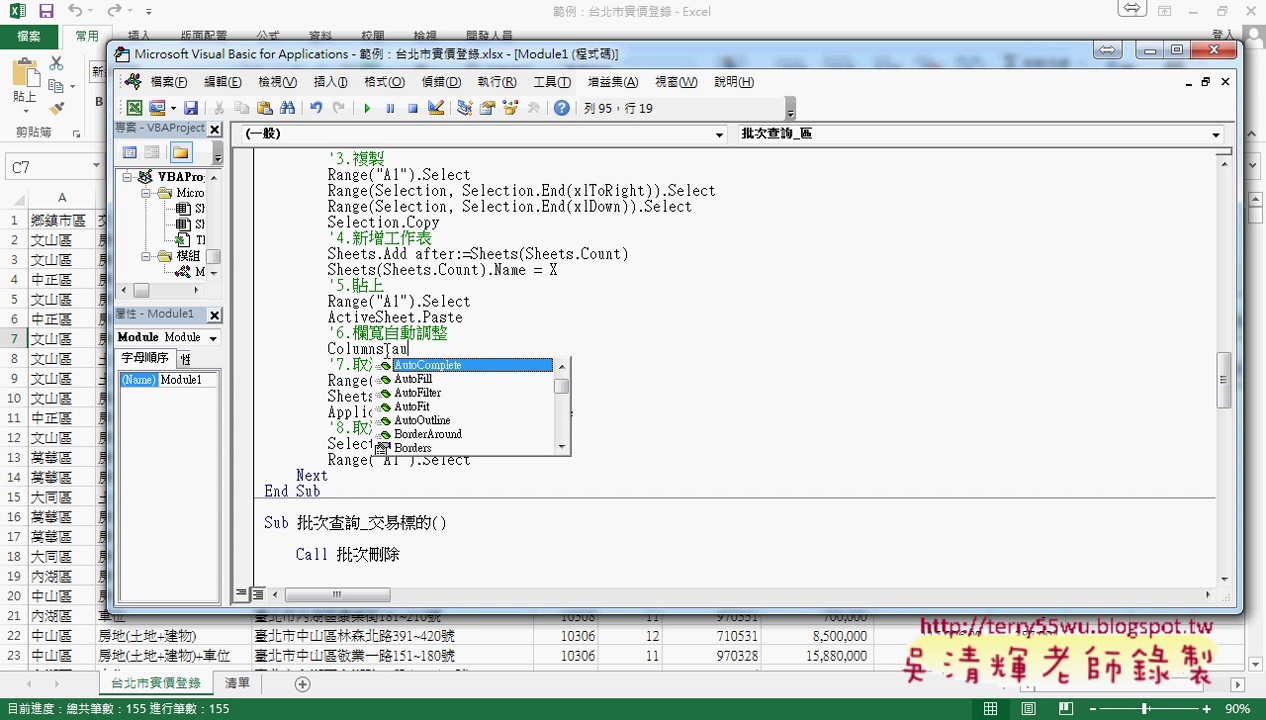
key(Down)
key(Down)
key(Down)
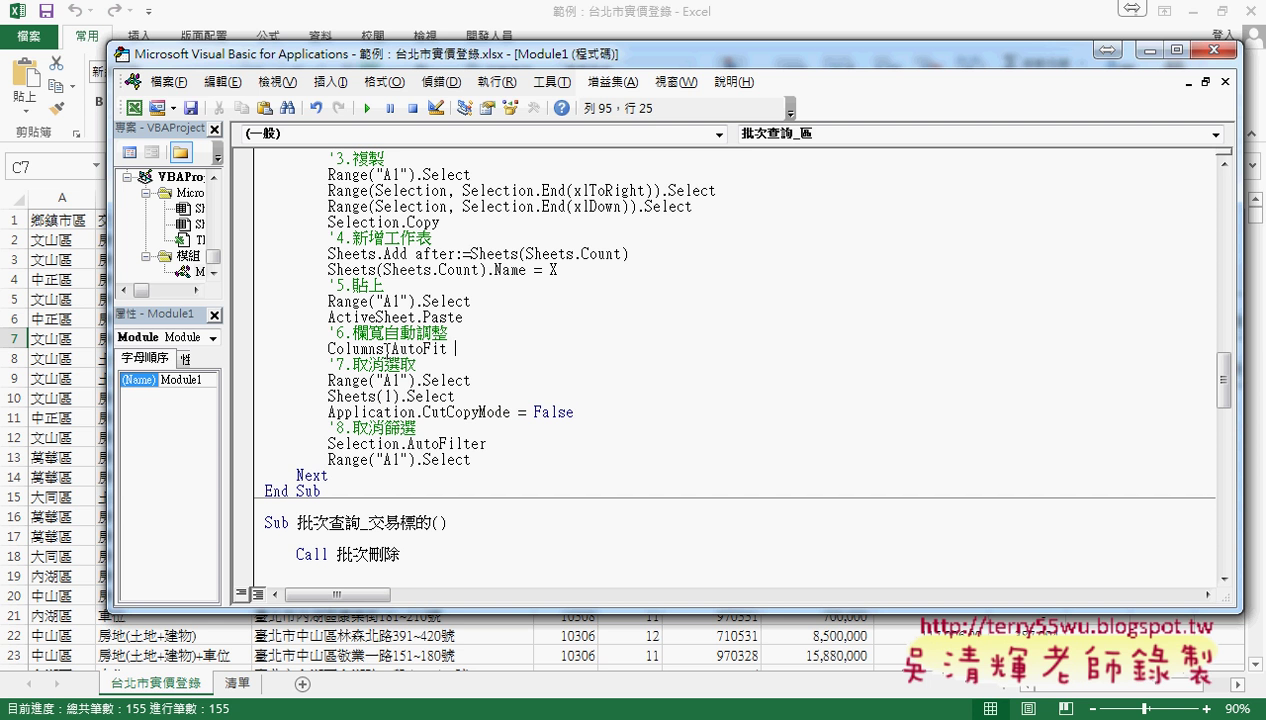
key(Down)
key(Down)
key(Down)
Step: Highlight the Columns.AutoFit line, the 清單 district lookup, and 交易標的 in the next macro's name
drag(385, 348, 456, 349)
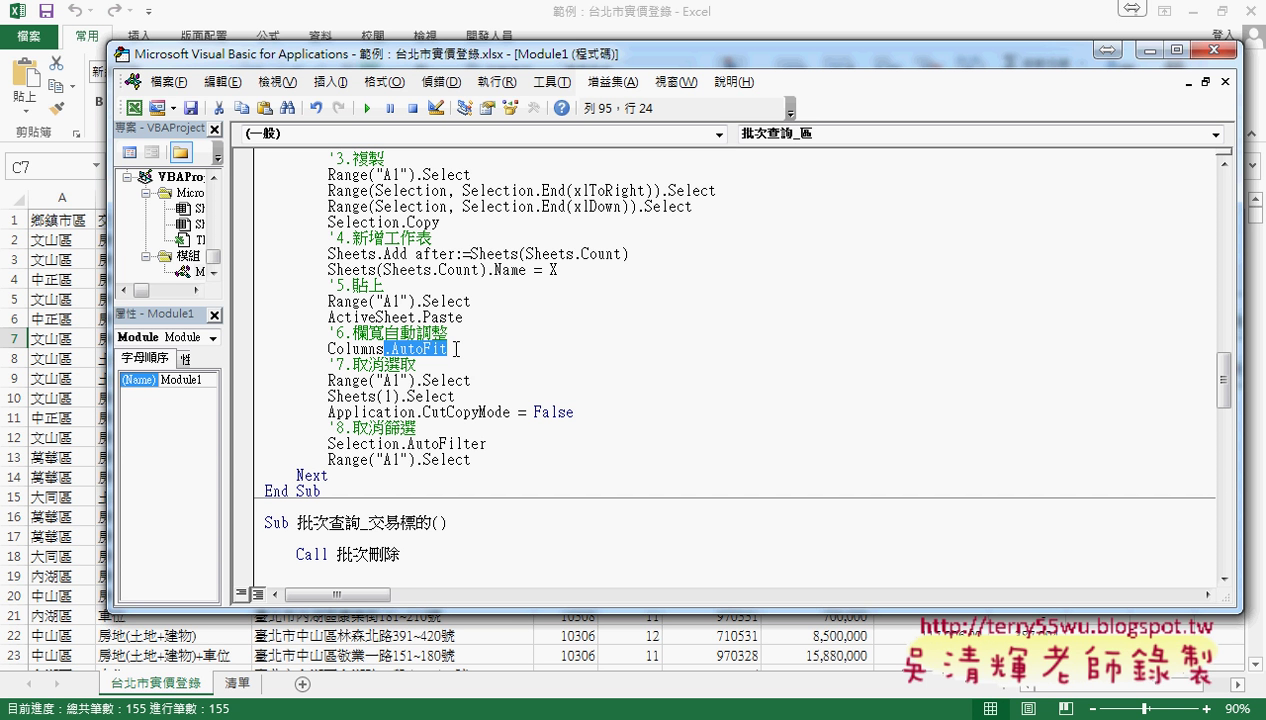
drag(456, 348, 333, 350)
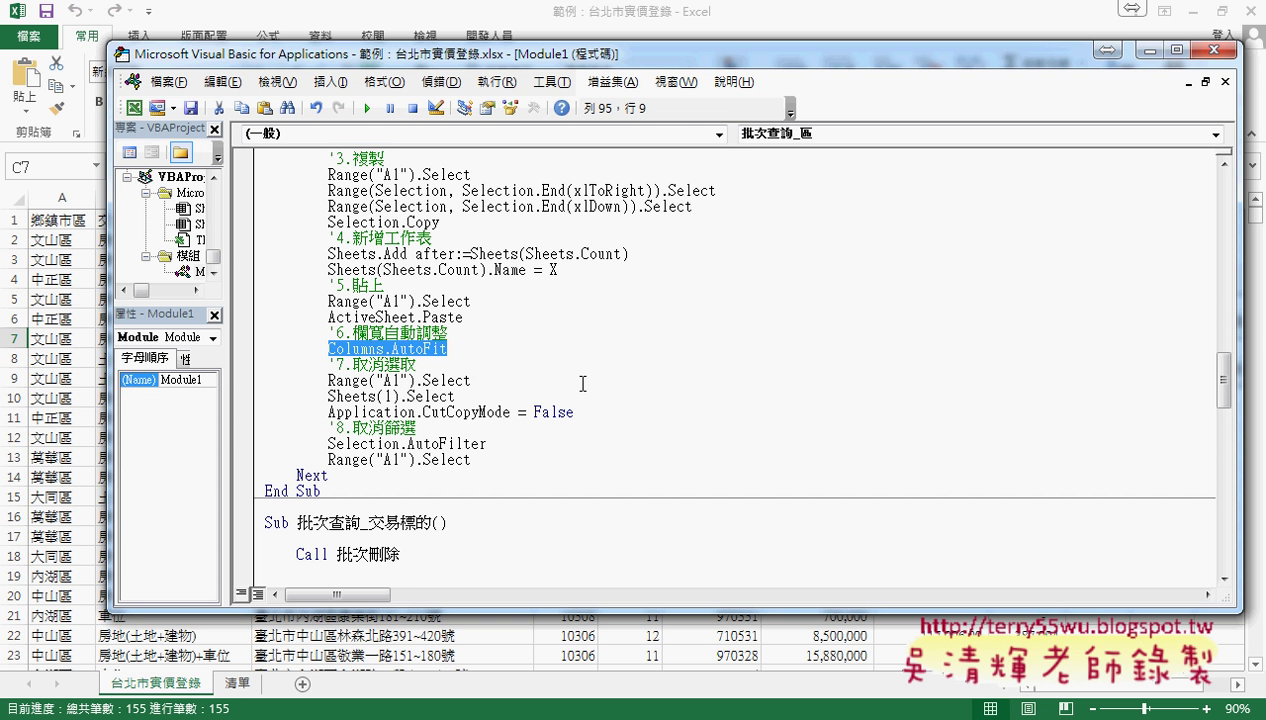
scroll(582, 384, down, 1)
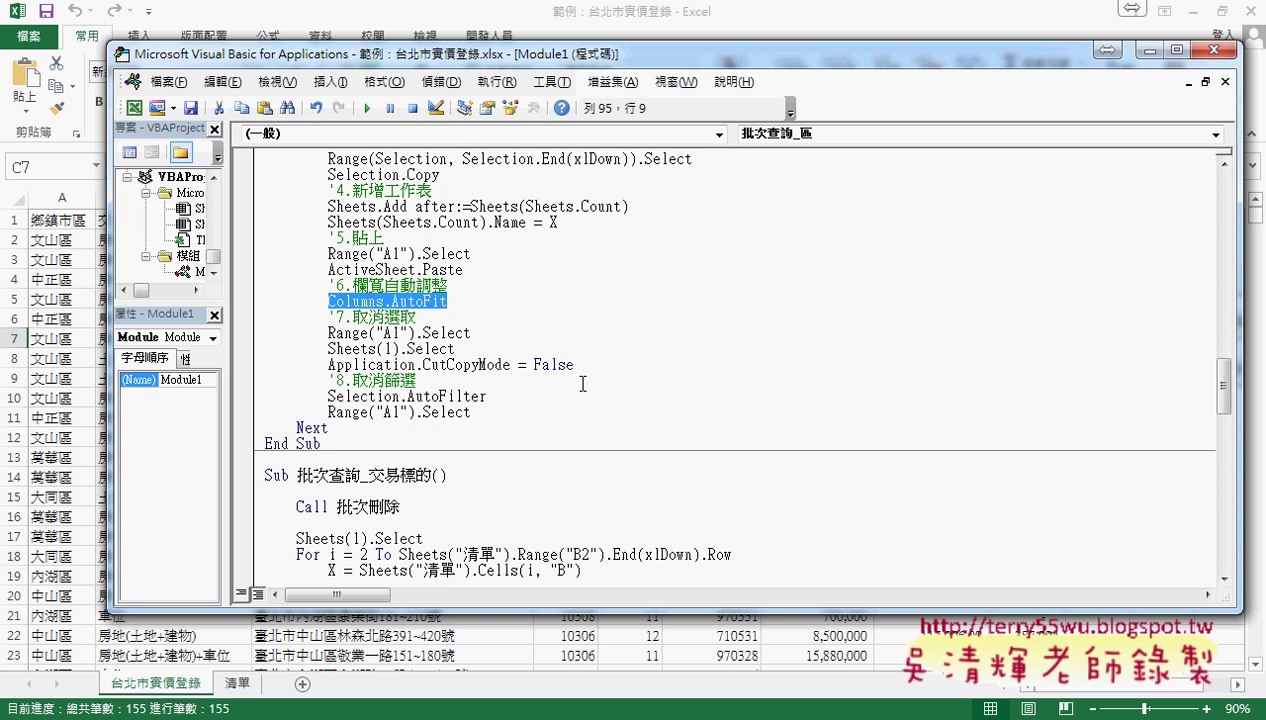
scroll(582, 384, up, 3)
scroll(582, 384, up, 2)
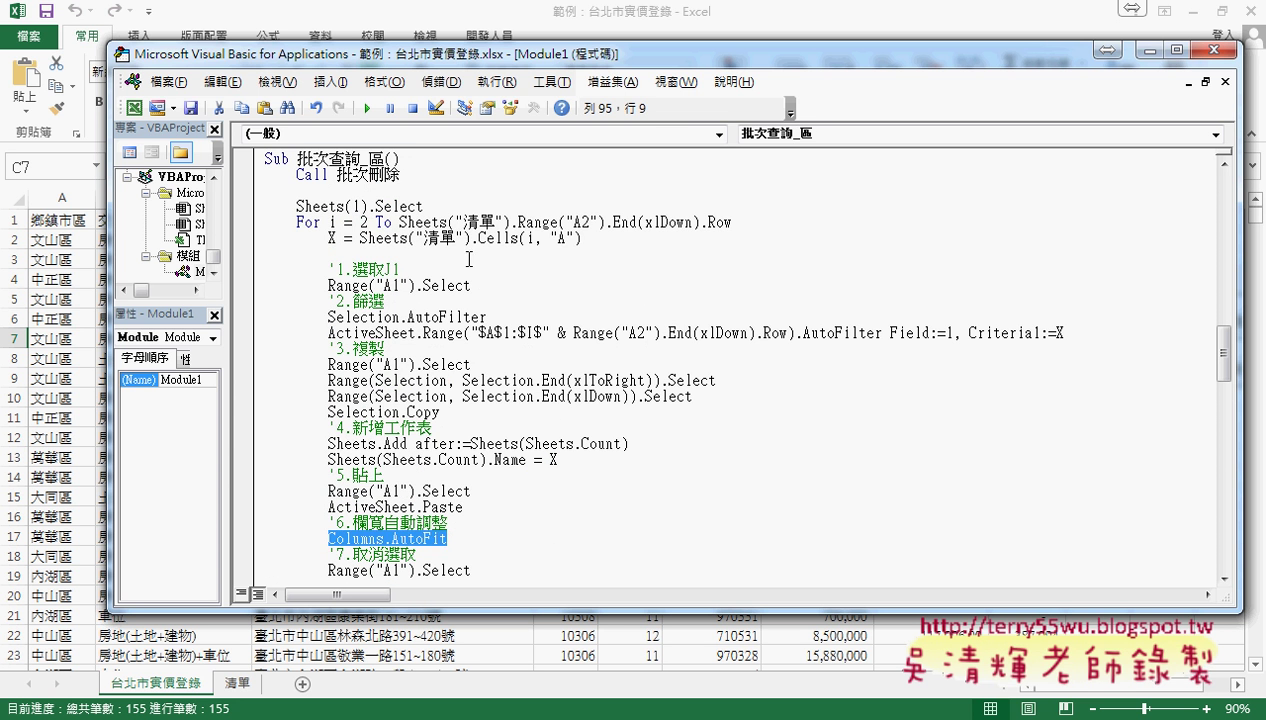
drag(584, 240, 326, 240)
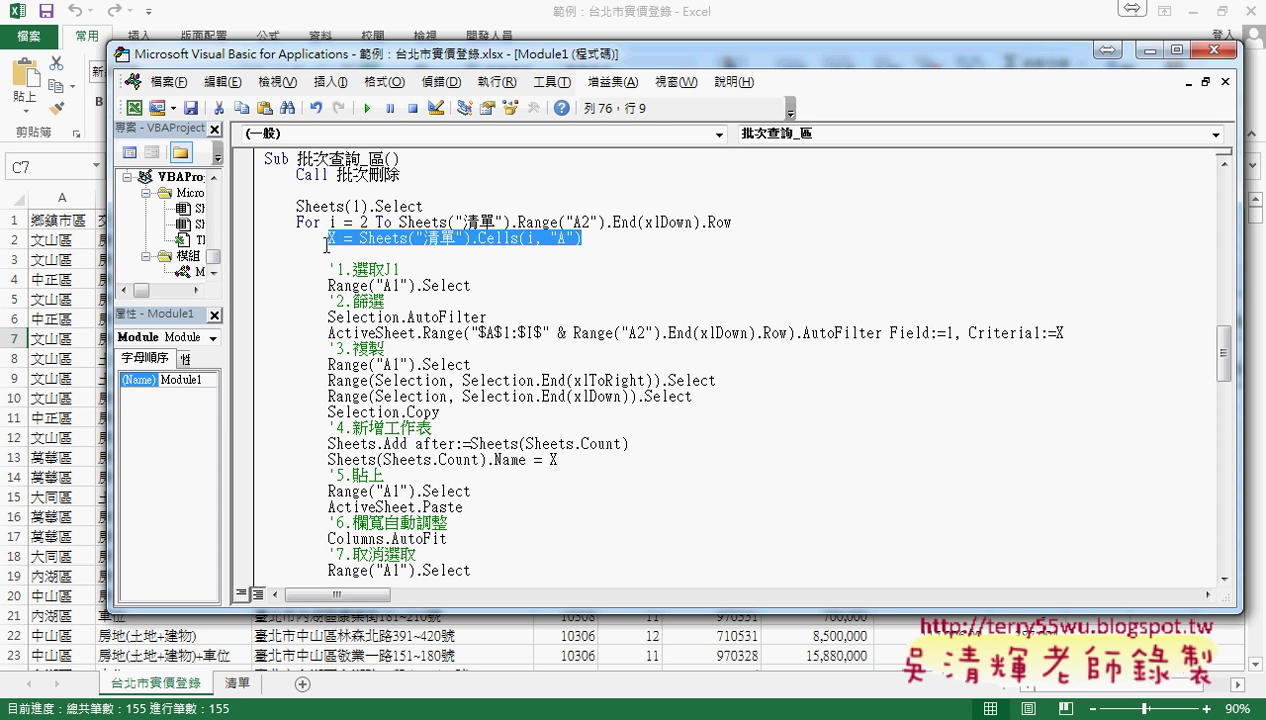
drag(262, 158, 449, 521)
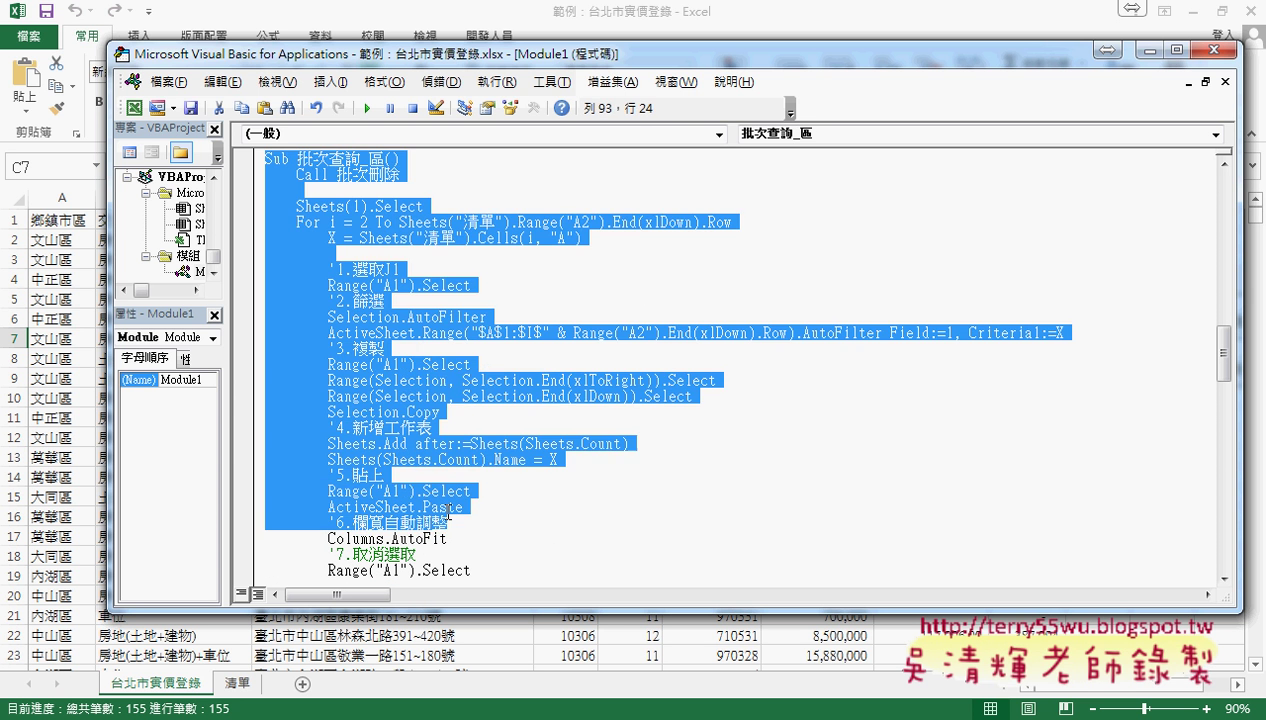
scroll(449, 521, down, 2)
scroll(449, 521, down, 2)
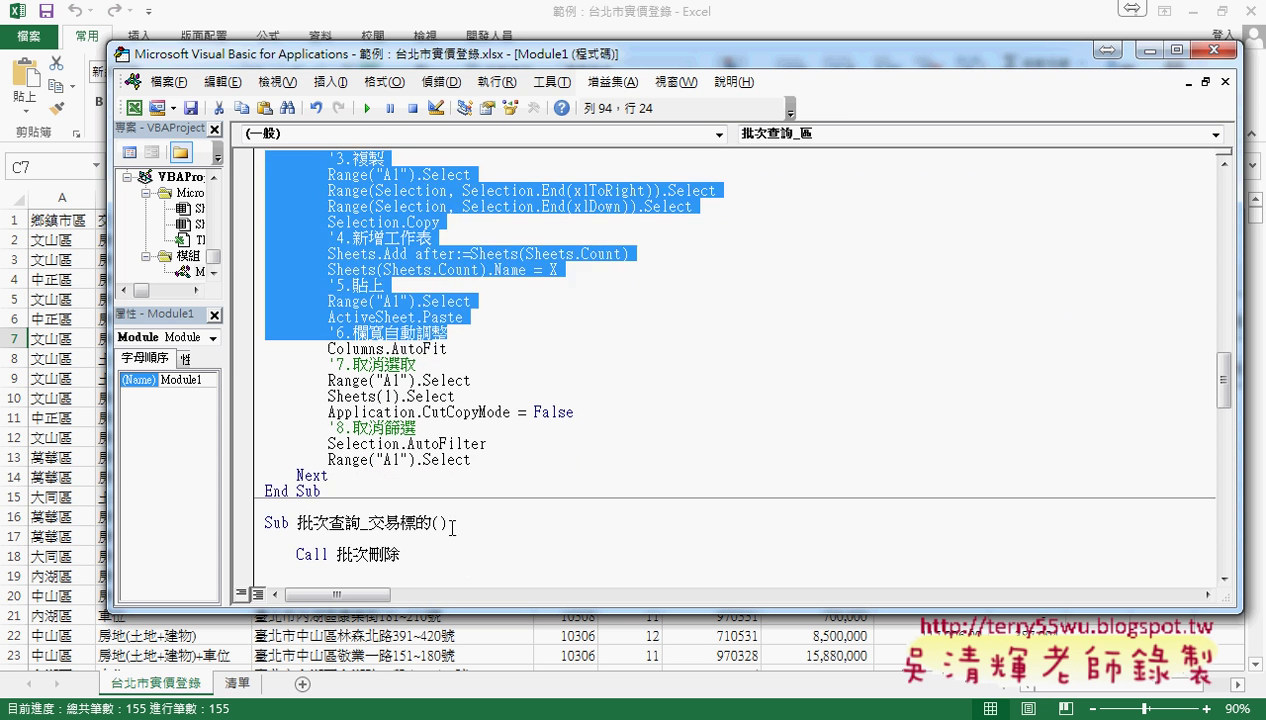
scroll(449, 521, down, 2)
drag(368, 427, 430, 427)
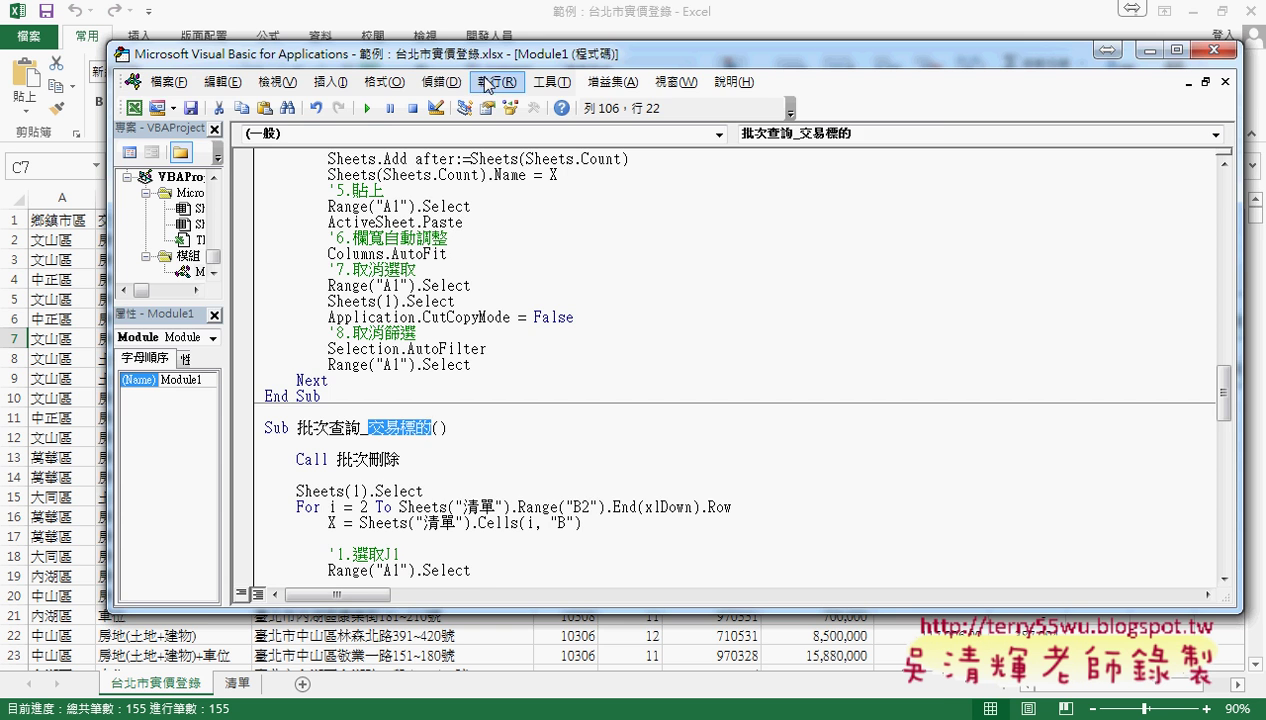
Step: Move the code window right to show the sheet's district and transaction-type columns A and B
drag(497, 63, 643, 65)
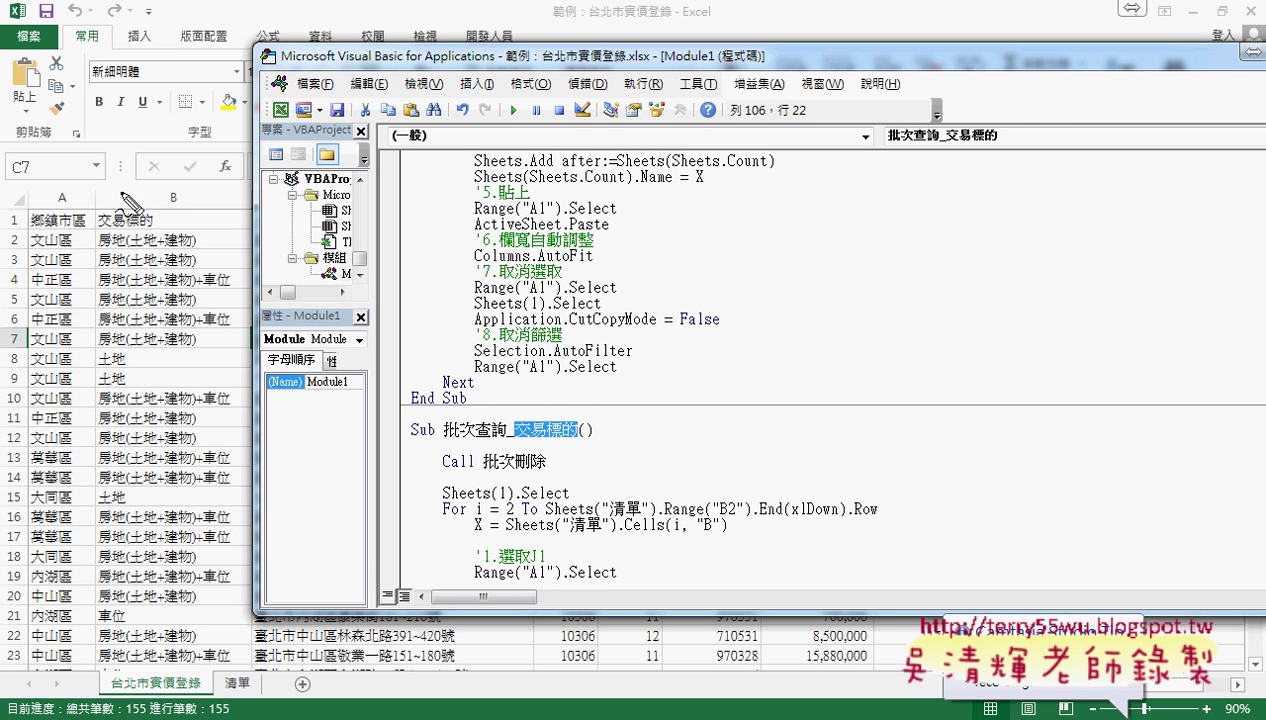
drag(60, 212, 58, 208)
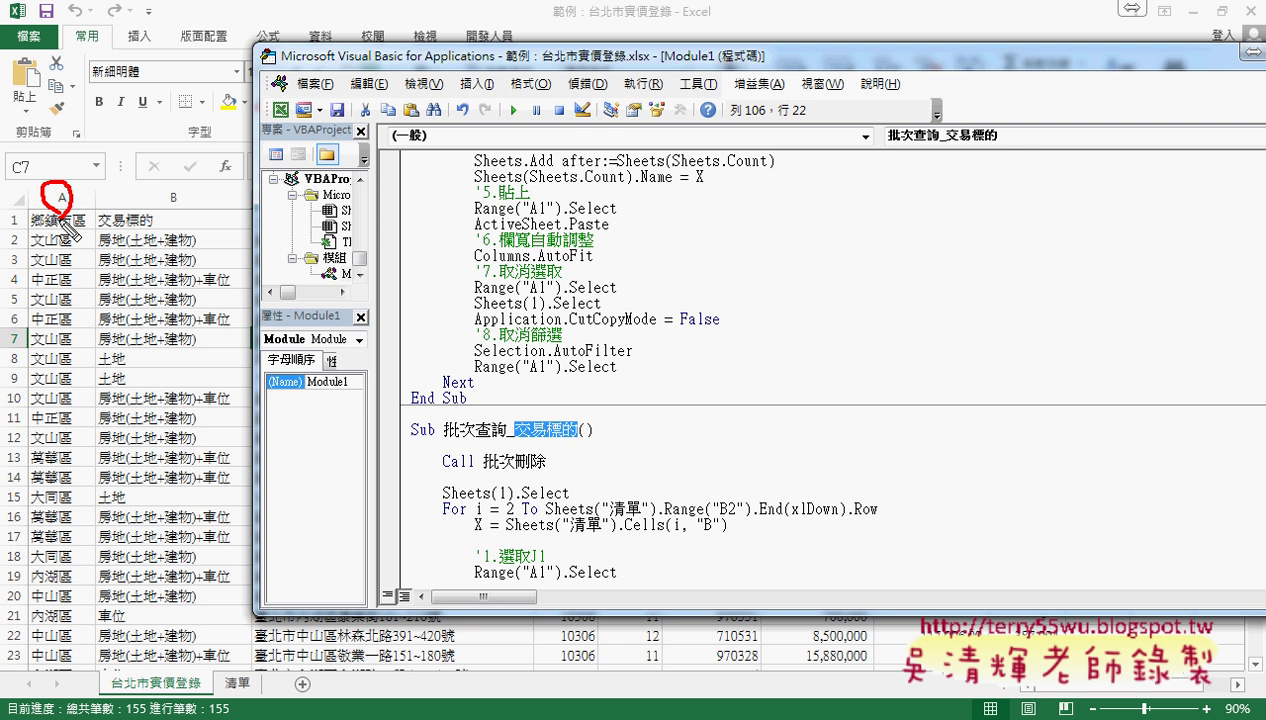
drag(180, 206, 178, 210)
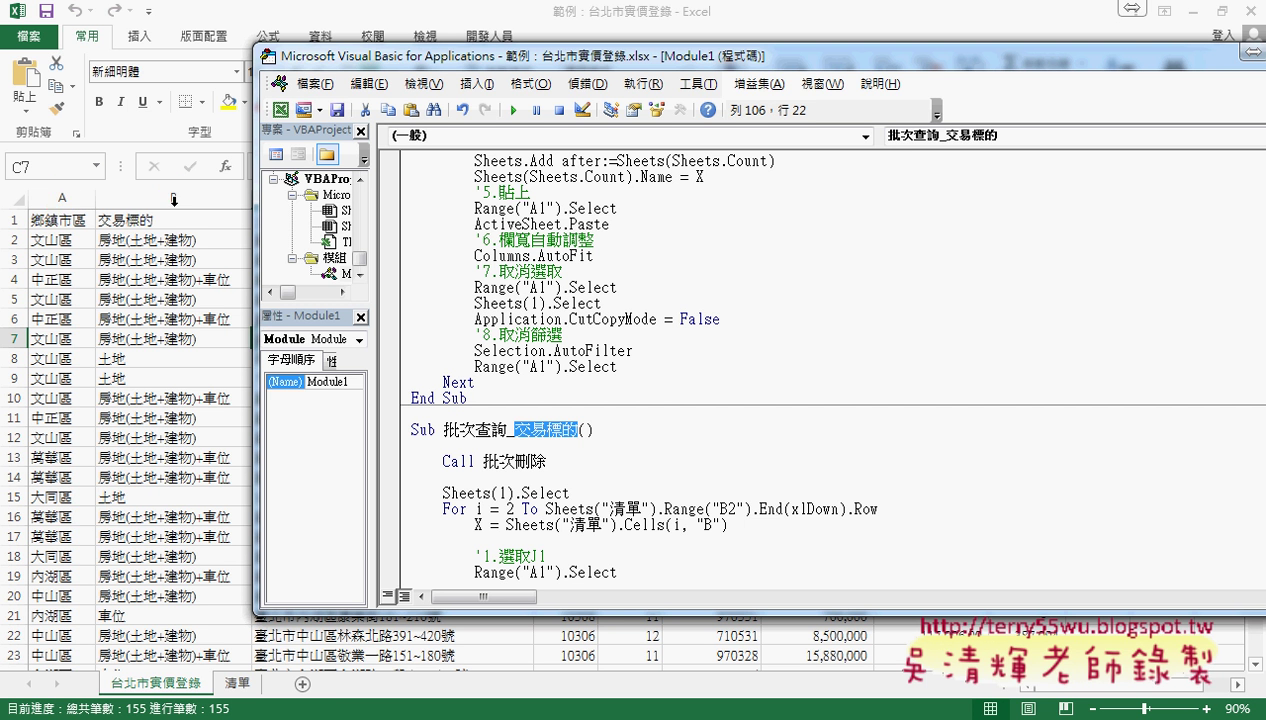
click(665, 477)
Step: Walk through 批次查詢_交易標的: the 批次刪除 call, For loop, 清單 column B lookup and Field:=2 filter
scroll(665, 475, down, 2)
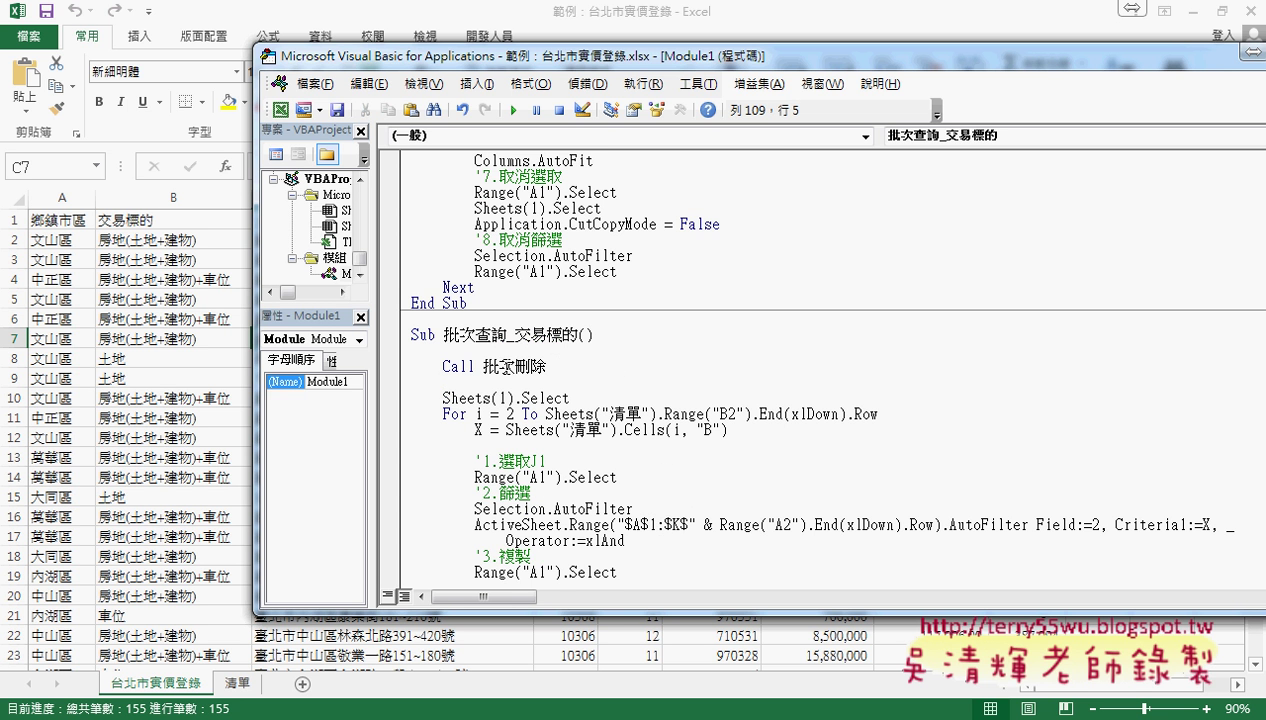
drag(481, 366, 547, 366)
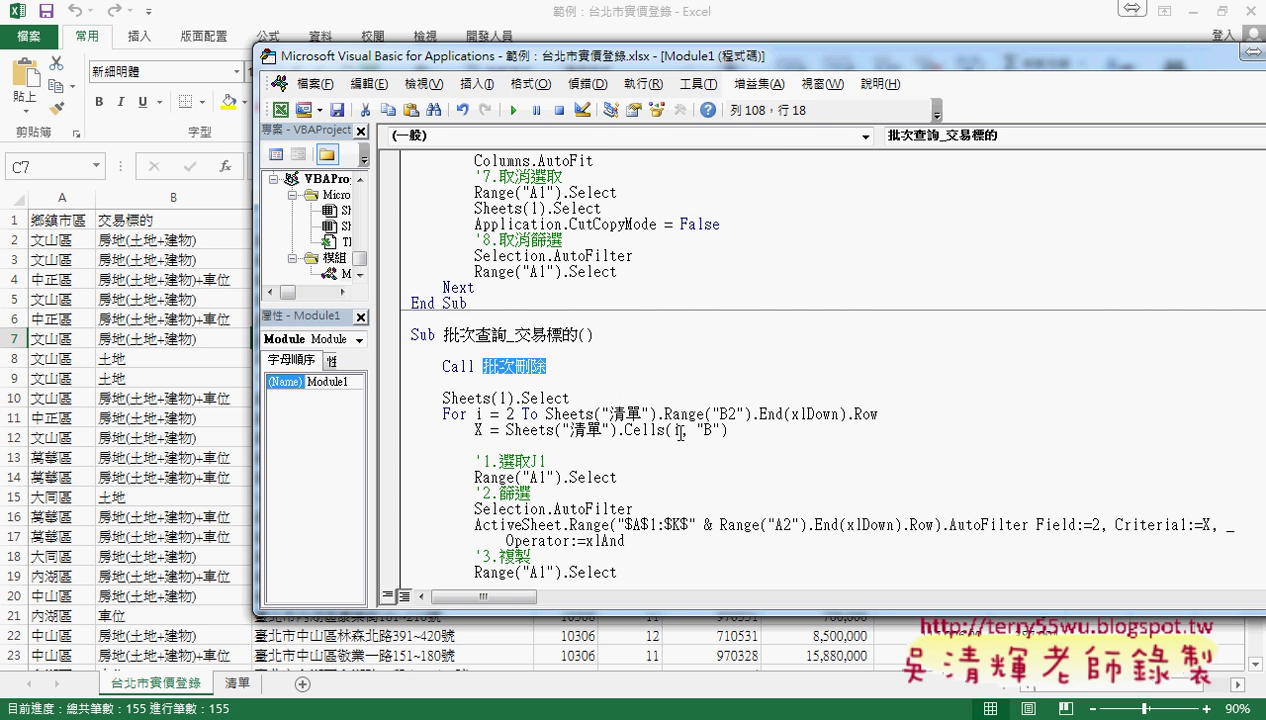
scroll(680, 432, down, 2)
click(706, 316)
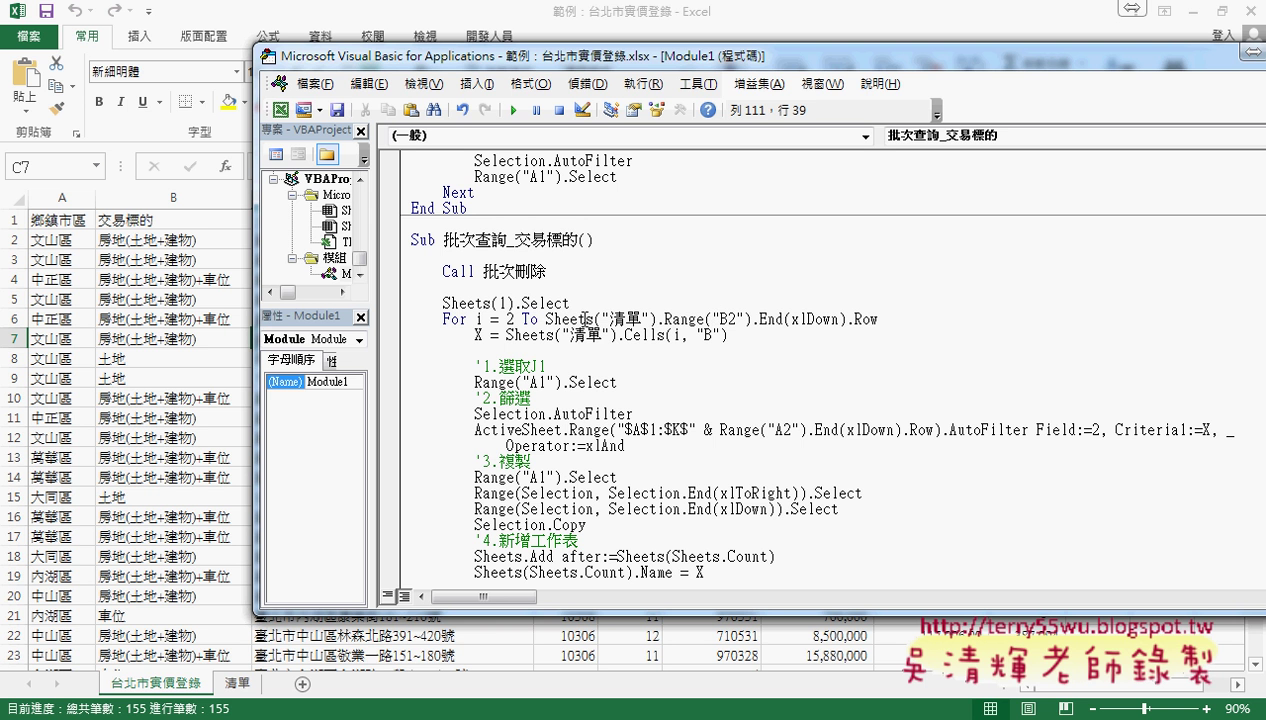
key(Right)
key(Right)
key(shift+Right)
scroll(732, 334, down, 1)
drag(728, 287, 506, 287)
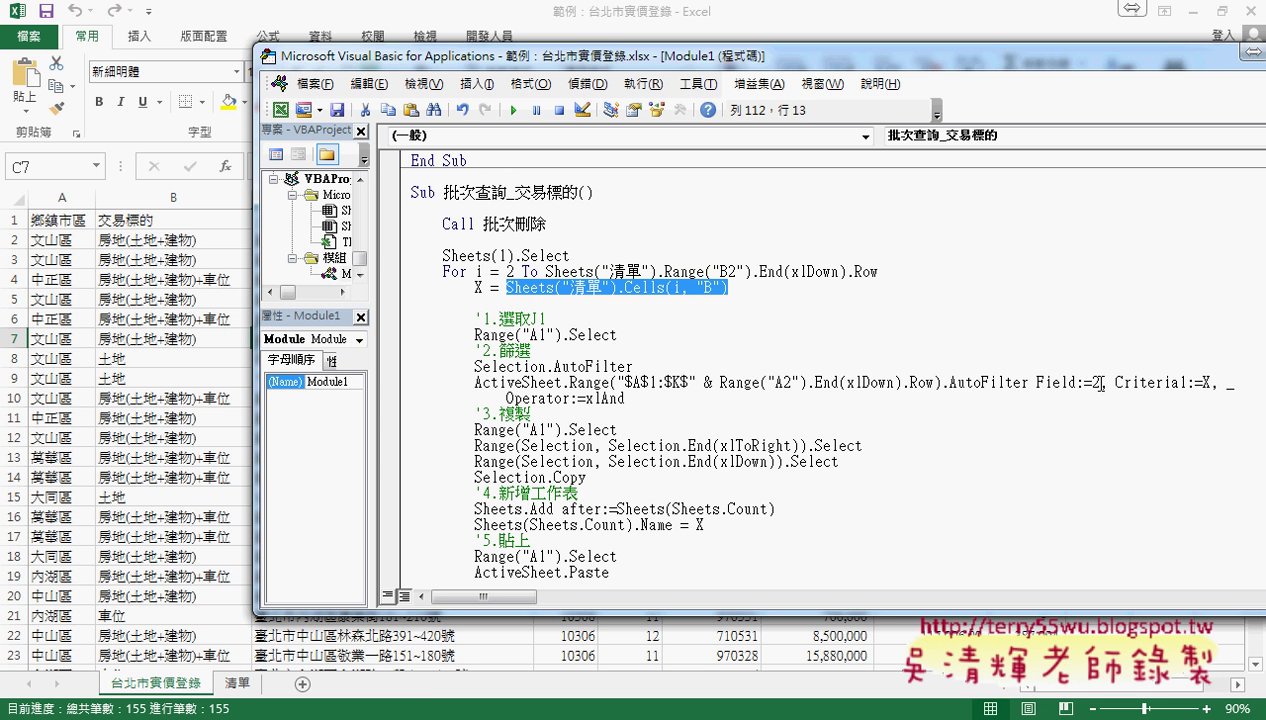
drag(1101, 383, 1036, 383)
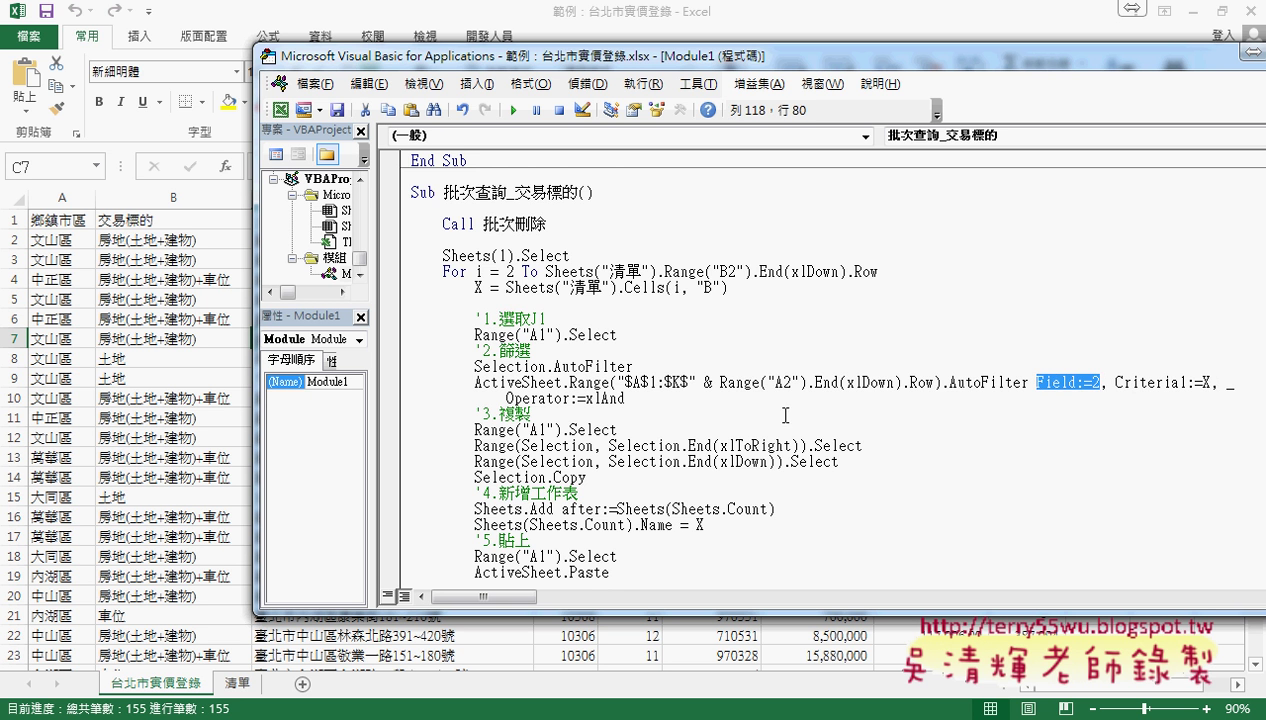
scroll(776, 414, down, 2)
scroll(776, 414, down, 2)
scroll(781, 422, down, 2)
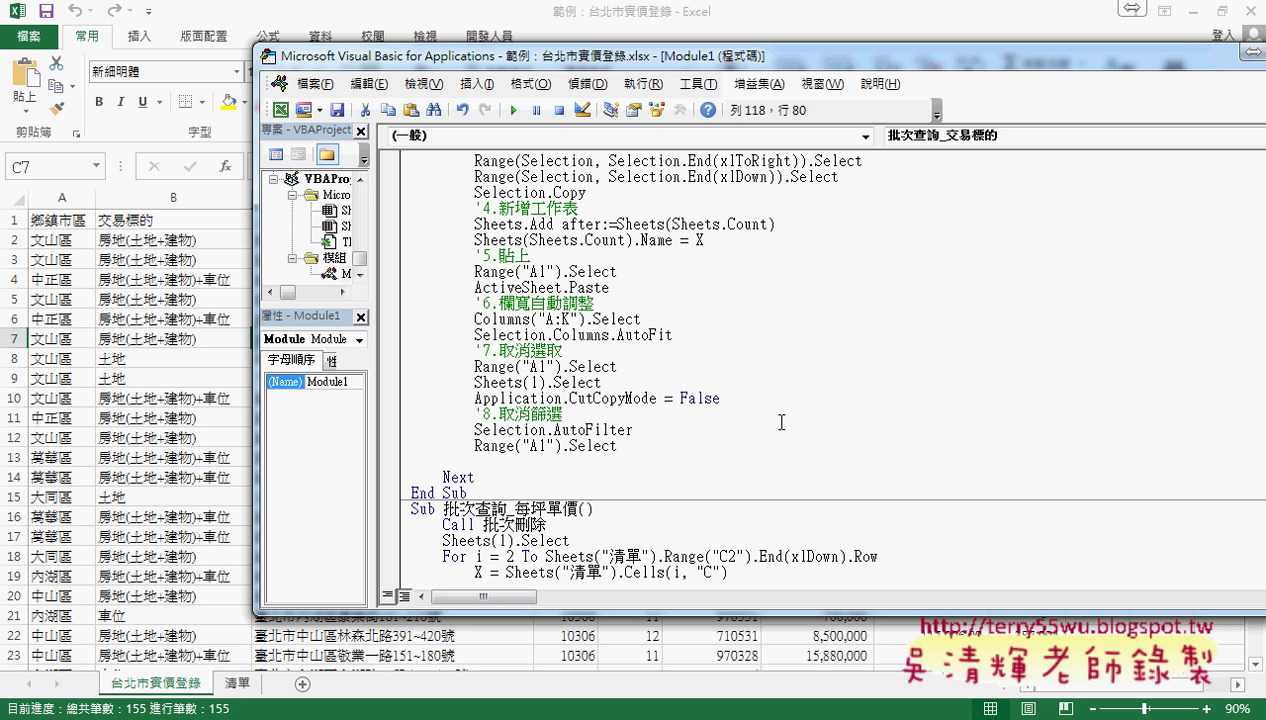
scroll(781, 422, up, 4)
scroll(781, 422, up, 2)
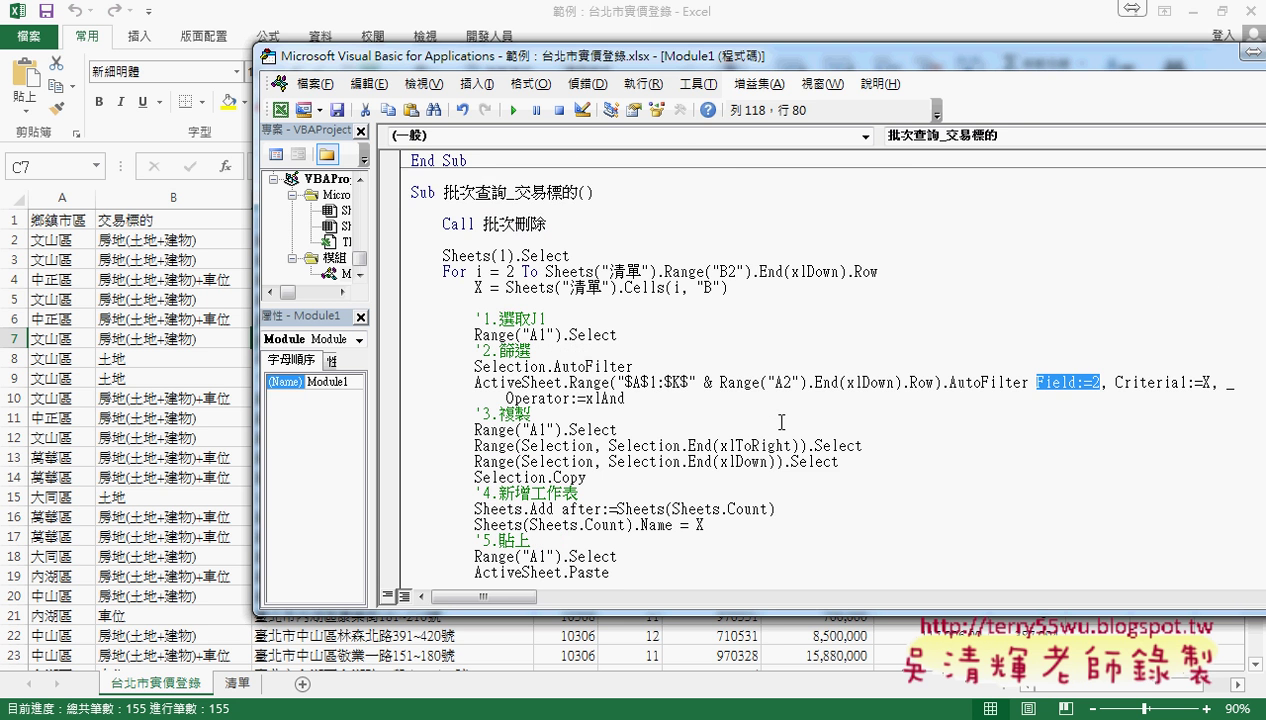
drag(515, 192, 578, 192)
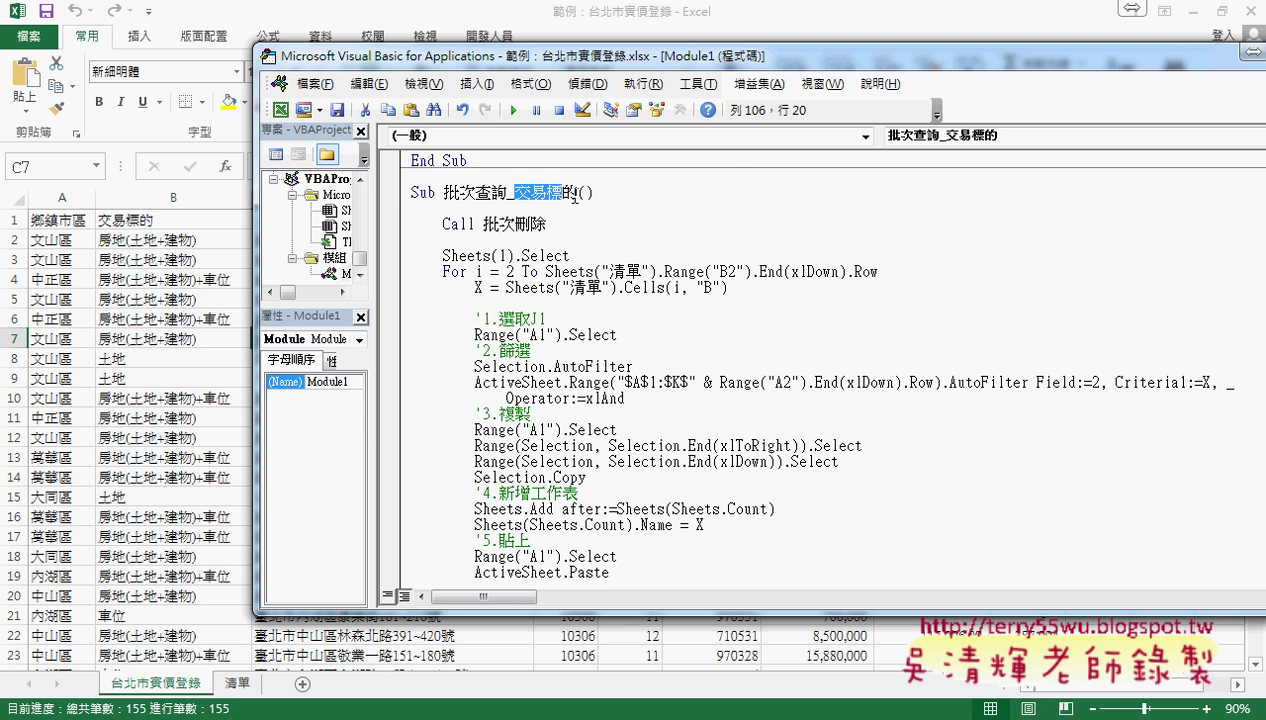
Step: Show the 清單 sheet's unit-price columns C and D, then return to the VBA editor
click(237, 685)
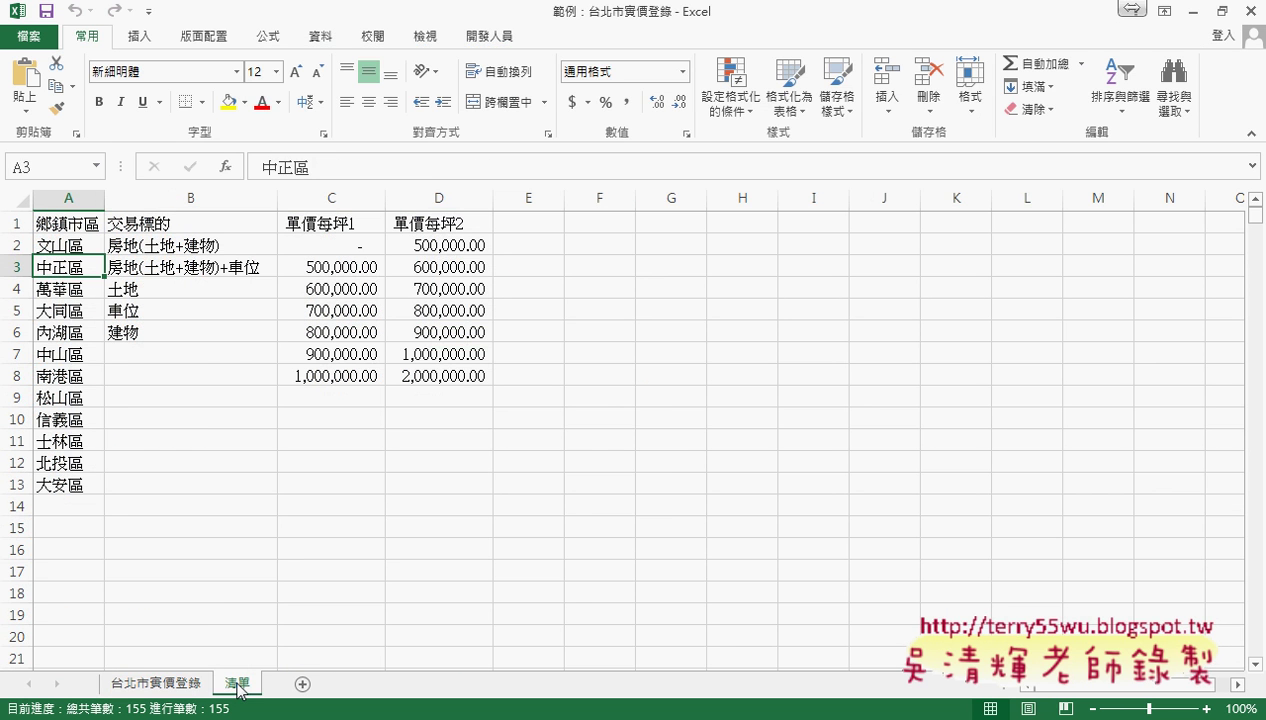
drag(330, 190, 453, 191)
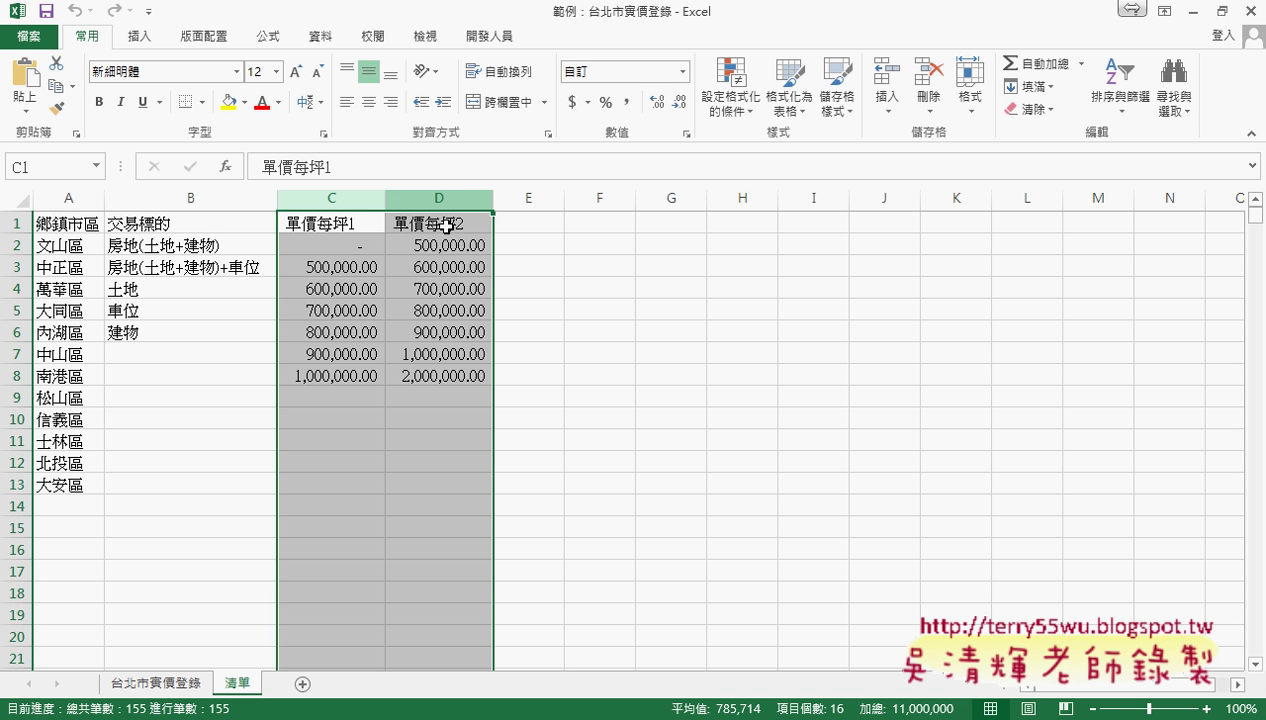
click(340, 718)
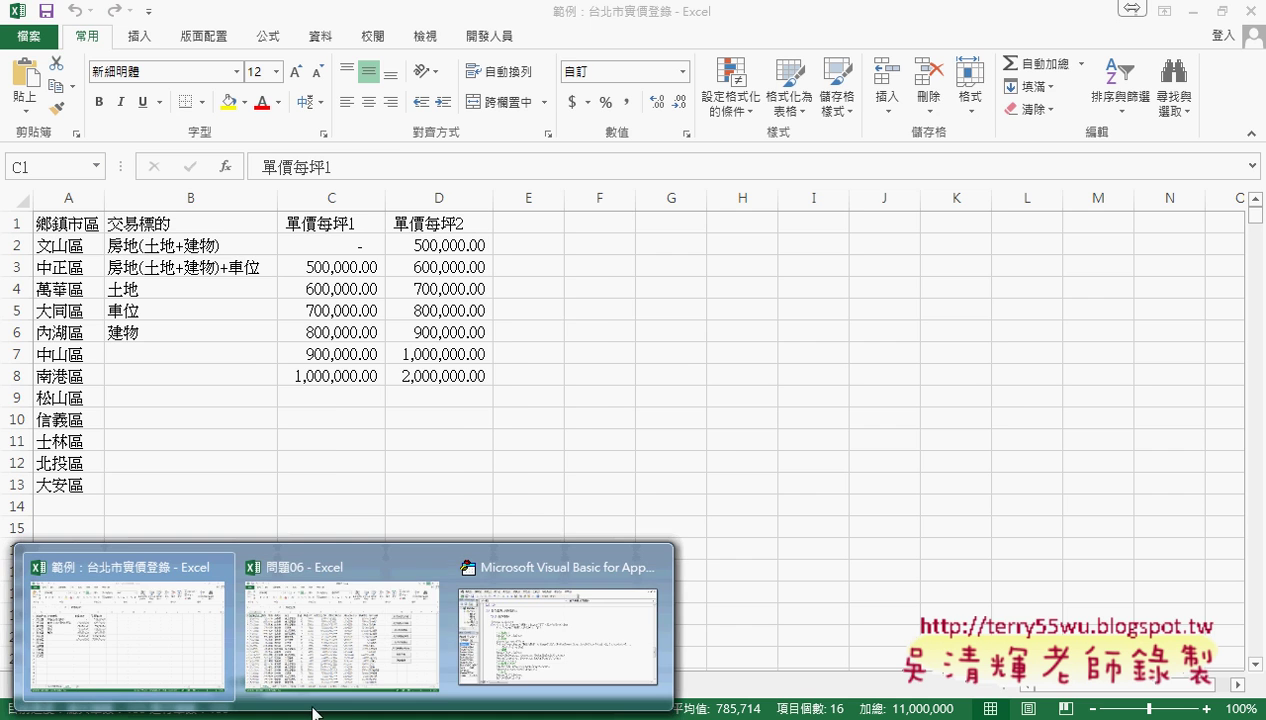
click(545, 644)
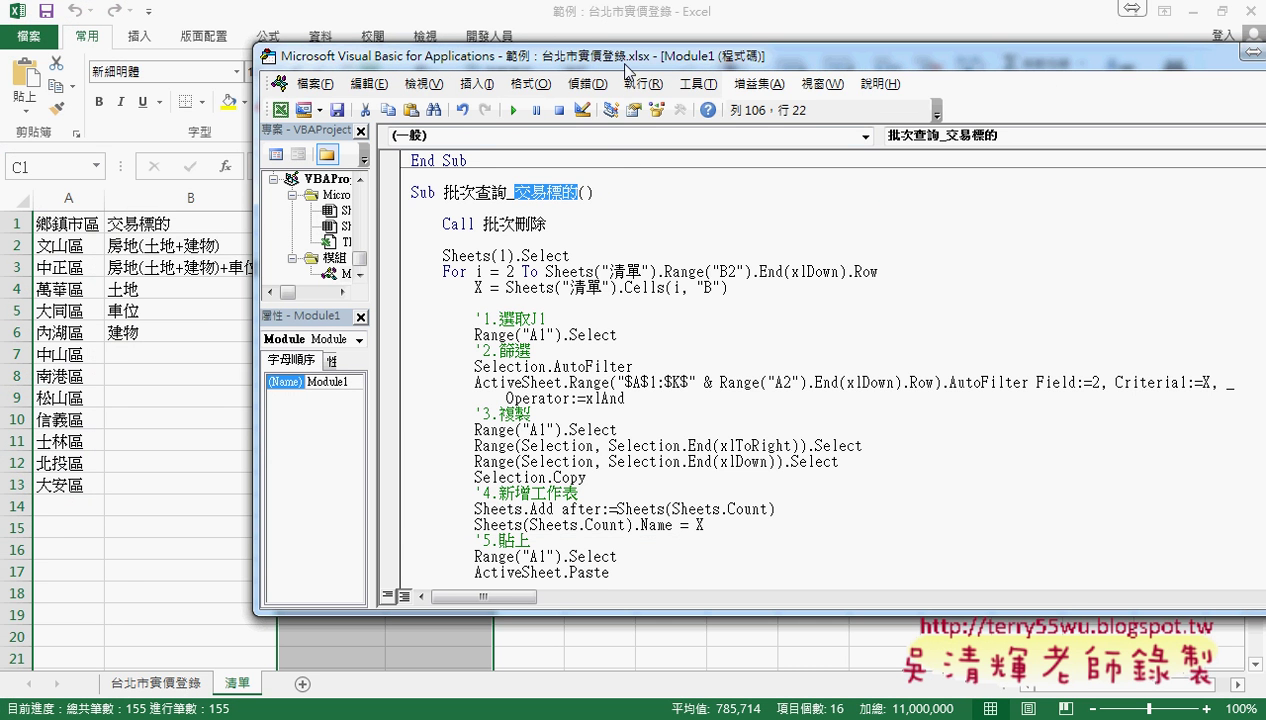
Step: Highlight the 批次查詢_每坪單價 loop bound and the X and Y variables beside 清單's price columns
scroll(620, 261, down, 3)
scroll(620, 261, down, 3)
scroll(620, 261, down, 5)
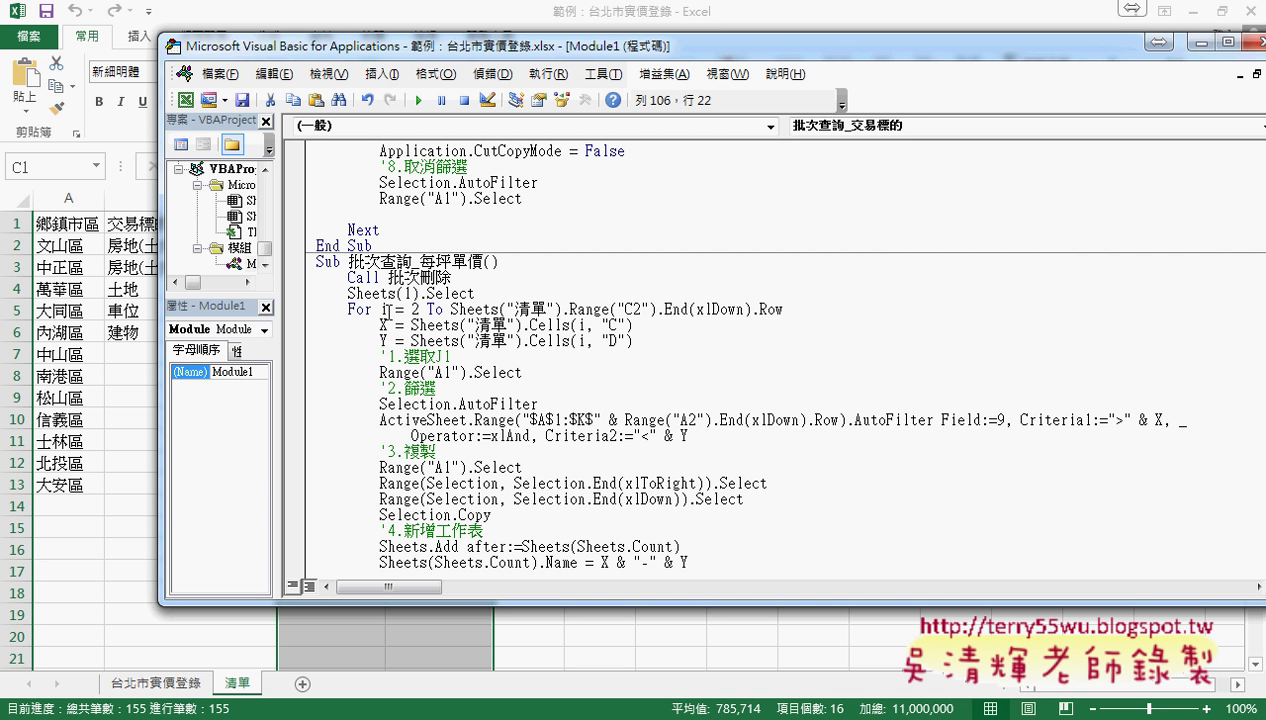
drag(450, 310, 802, 309)
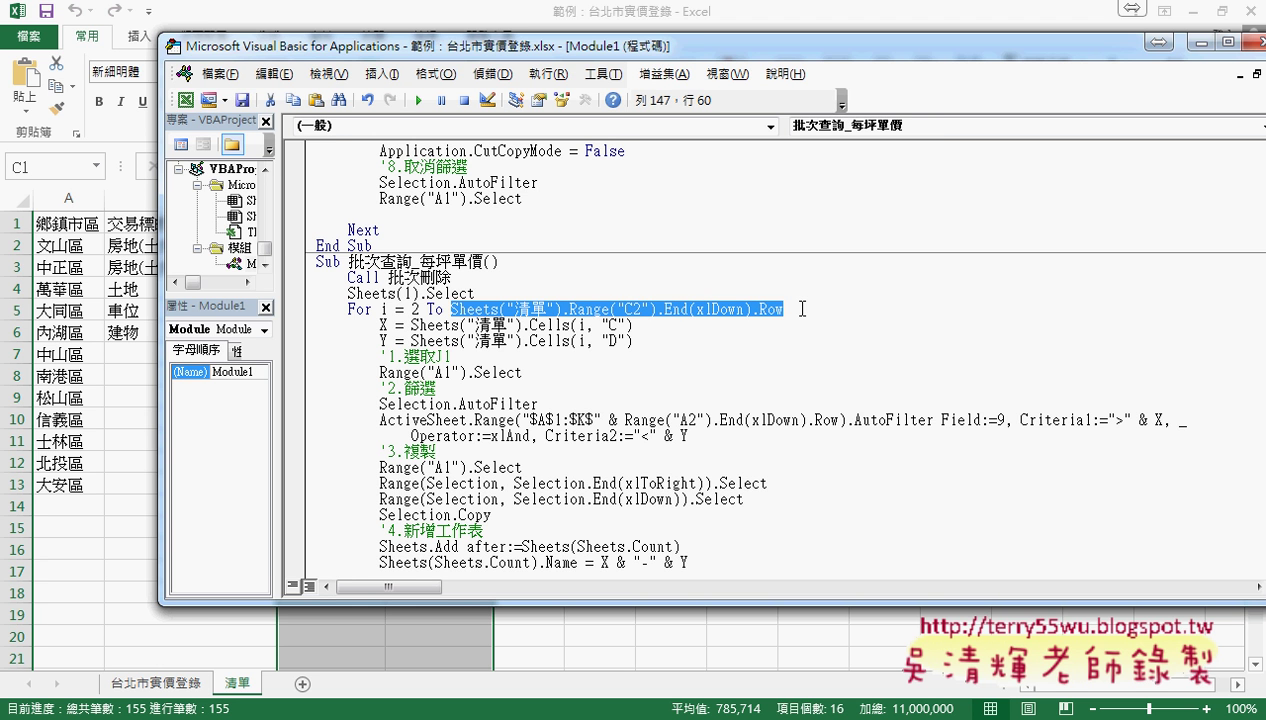
drag(549, 50, 832, 55)
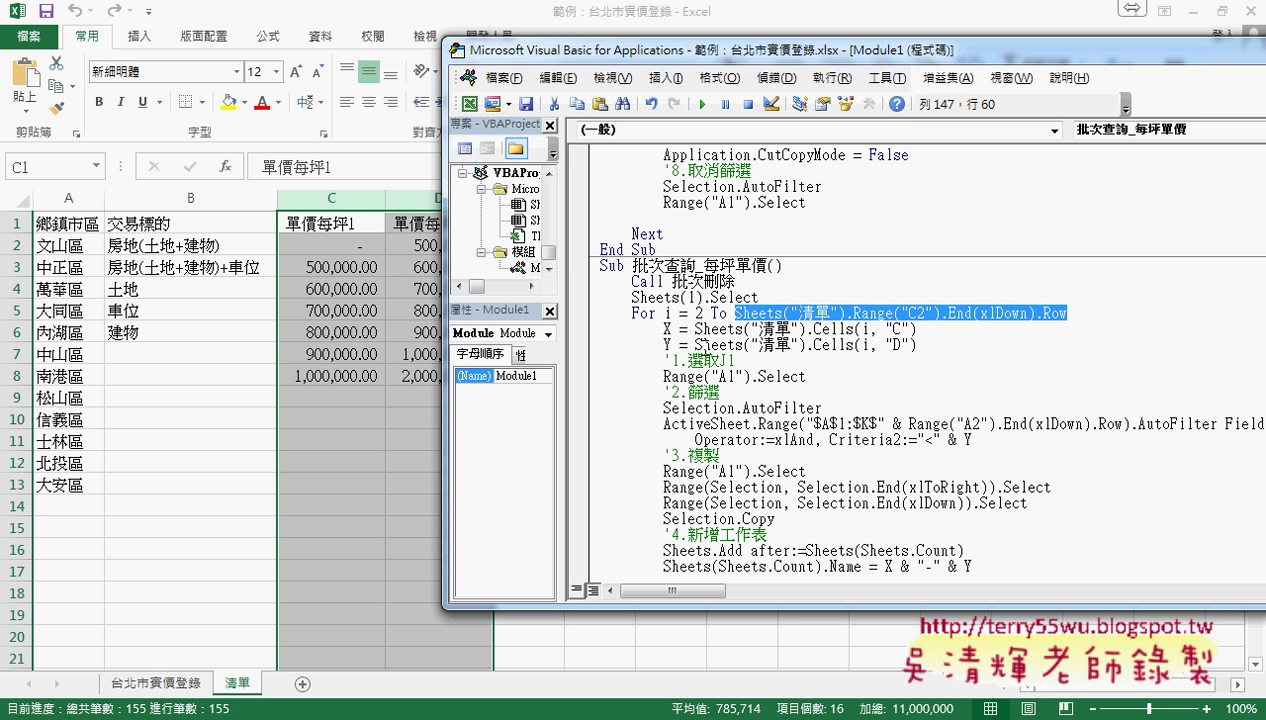
double_click(668, 328)
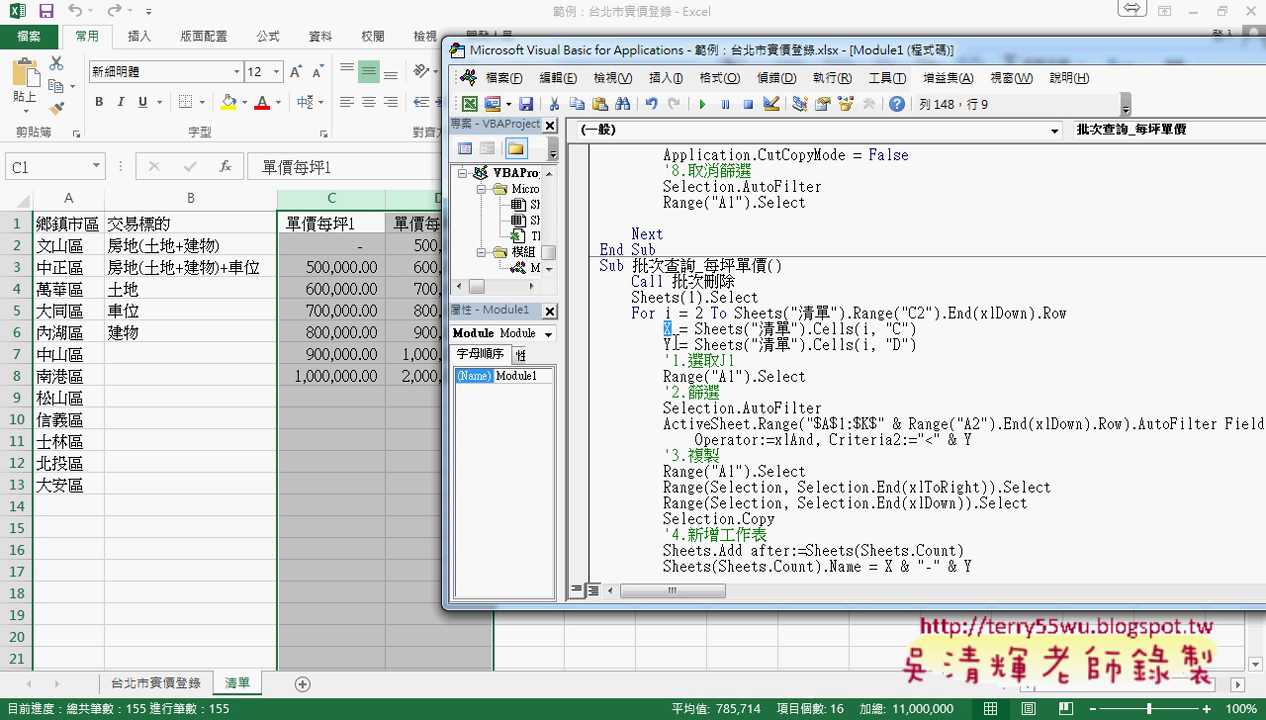
double_click(668, 344)
drag(723, 60, 787, 64)
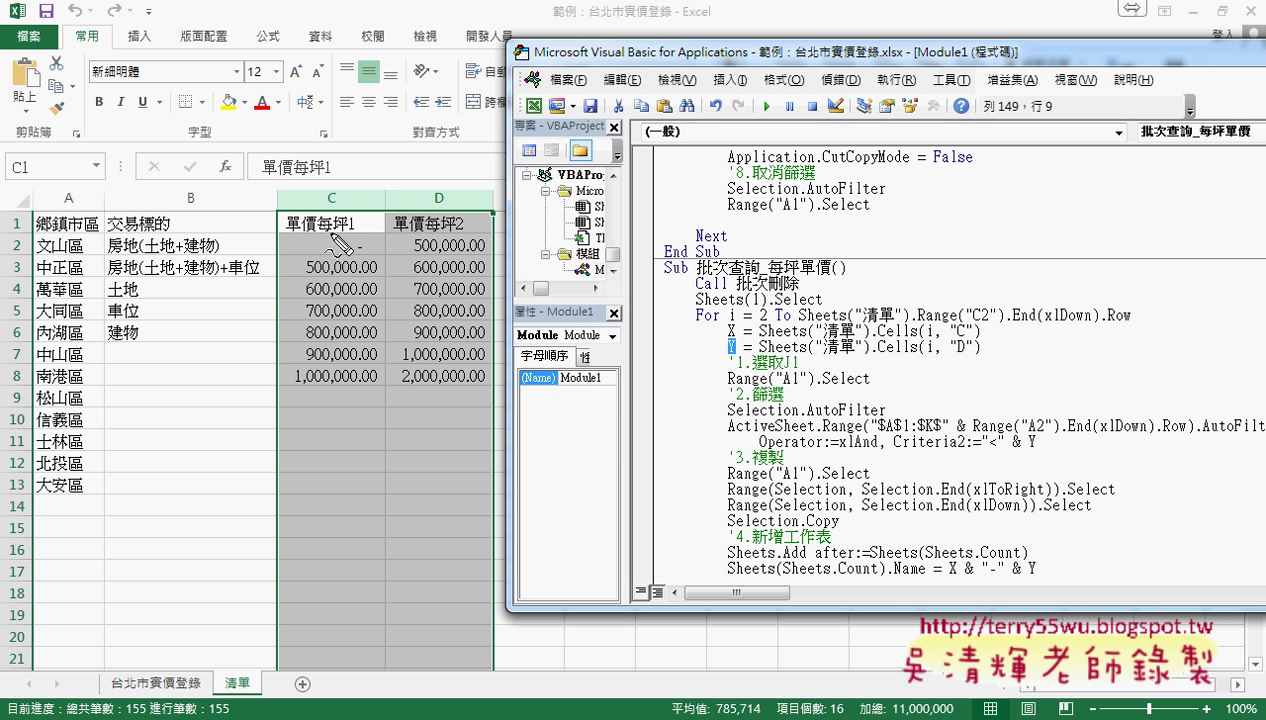
Step: Annotate the 單價每坪1 and 單價每坪2 headers and link them to the code's column C and D references
drag(340, 232, 352, 238)
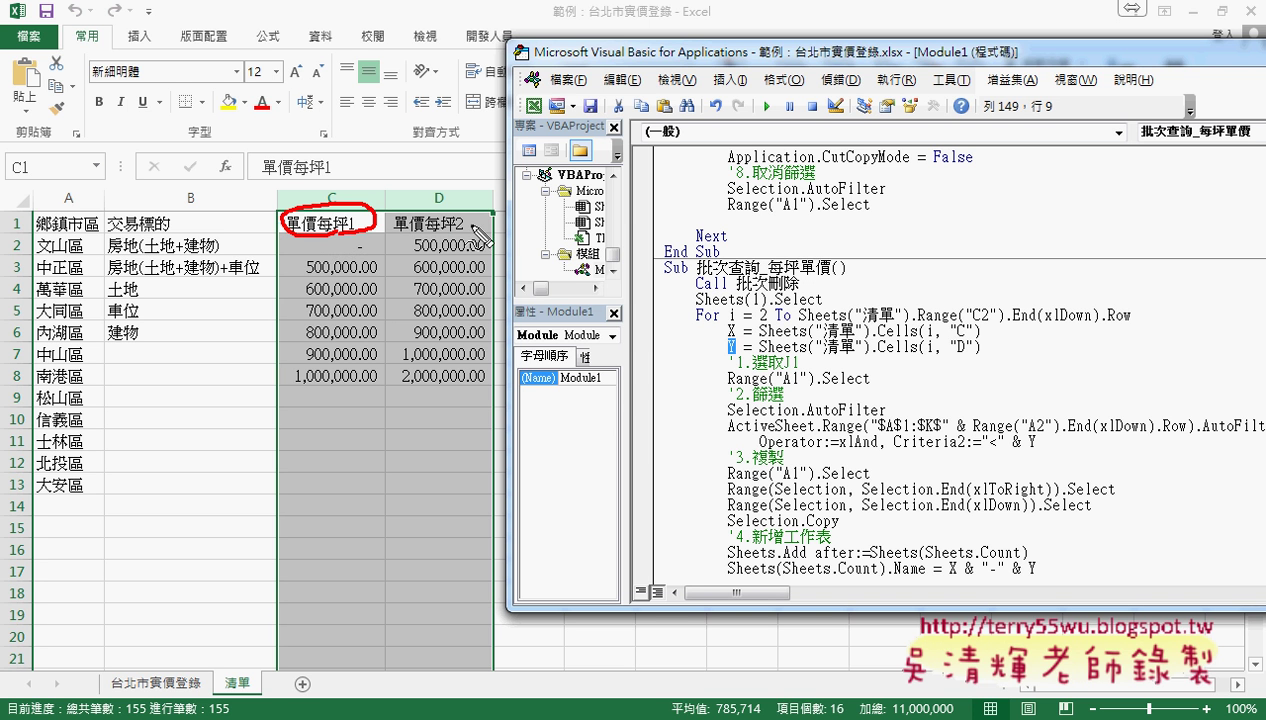
drag(472, 228, 445, 232)
mouse_move(932, 337)
mouse_down()
mouse_move(978, 337)
mouse_move(960, 357)
mouse_up()
drag(905, 318, 745, 328)
mouse_move(822, 356)
mouse_down()
mouse_move(737, 348)
mouse_move(756, 358)
mouse_up()
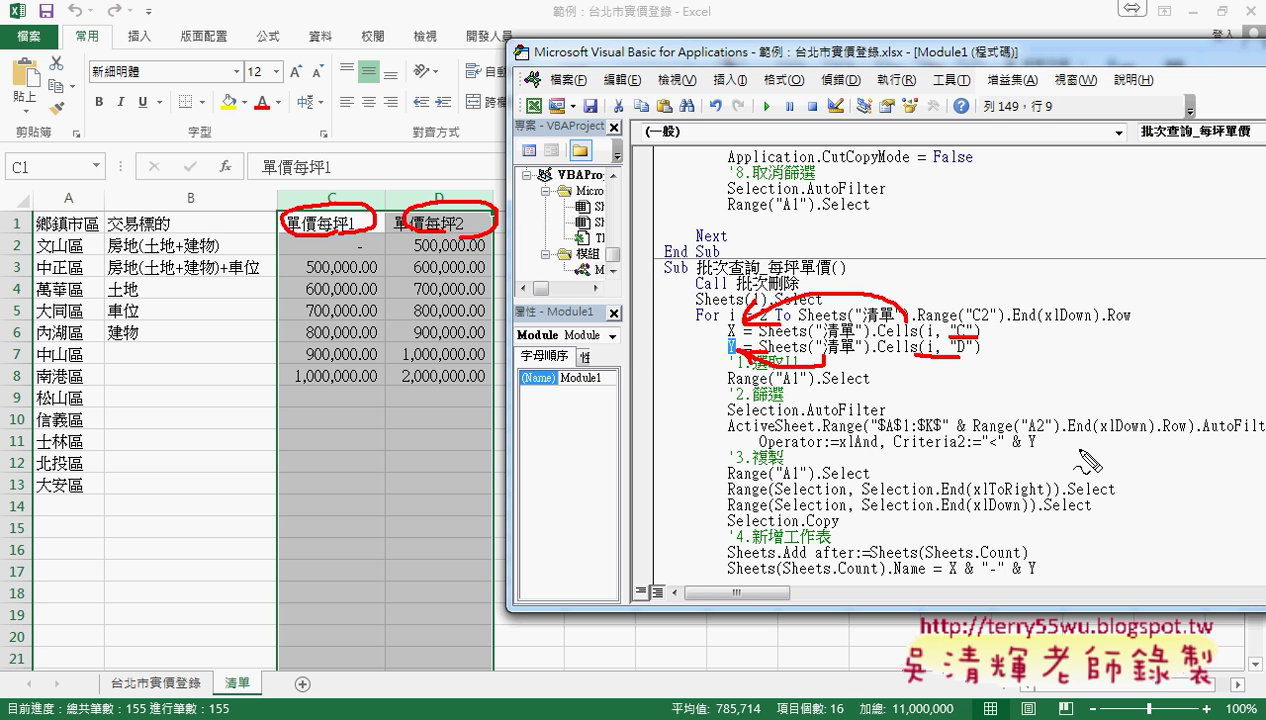
key(Escape)
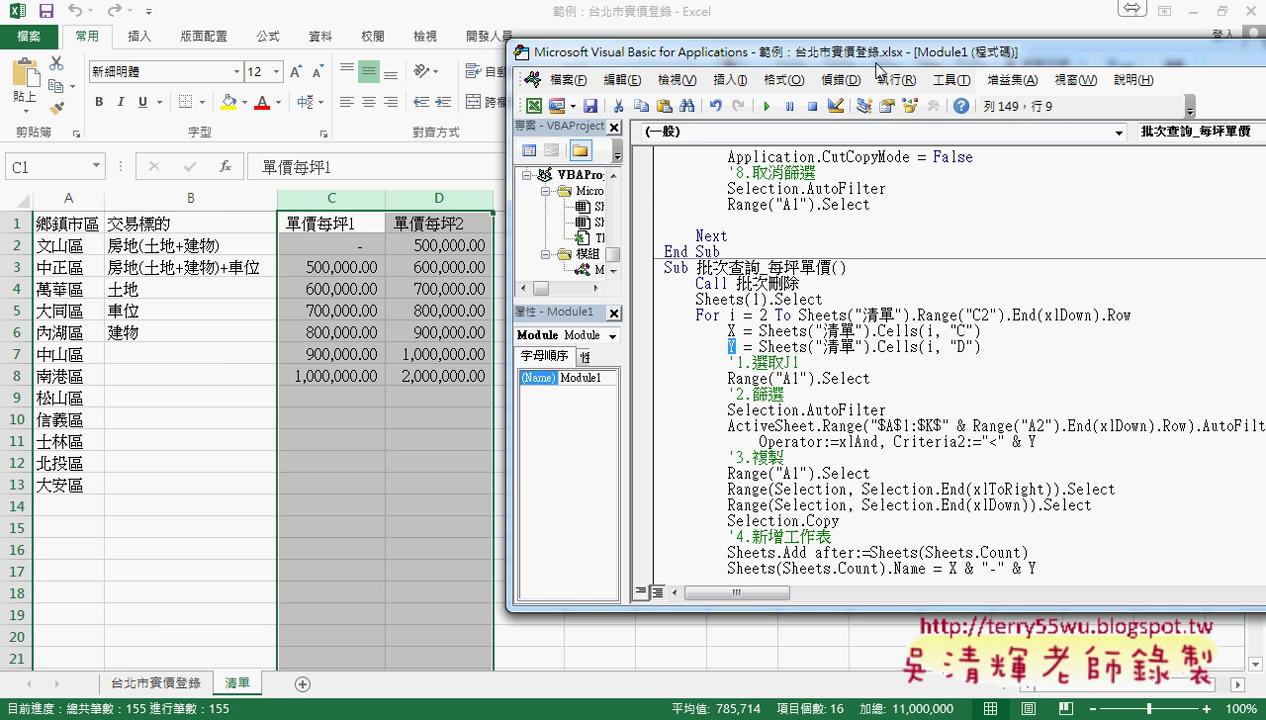
Step: Highlight the filter's Criteria1 greater-than condition and its xlAnd operator
drag(868, 54, 428, 62)
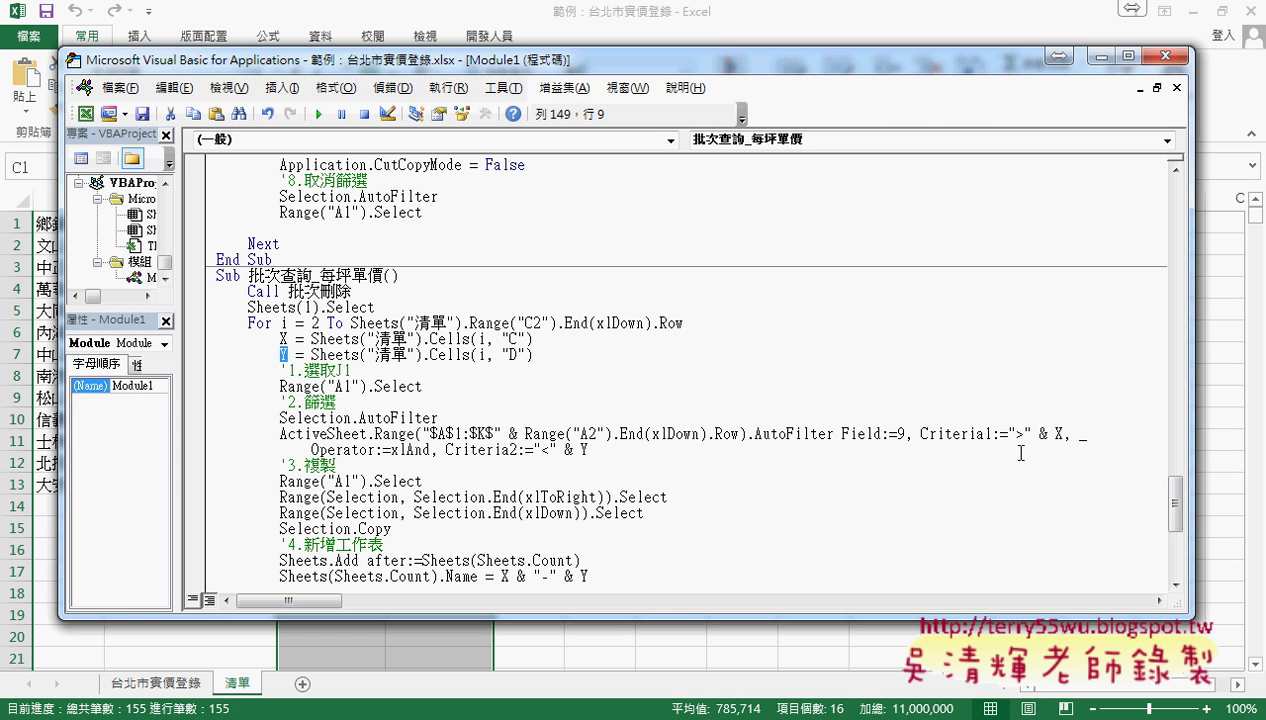
drag(920, 434, 993, 434)
drag(1008, 434, 1030, 434)
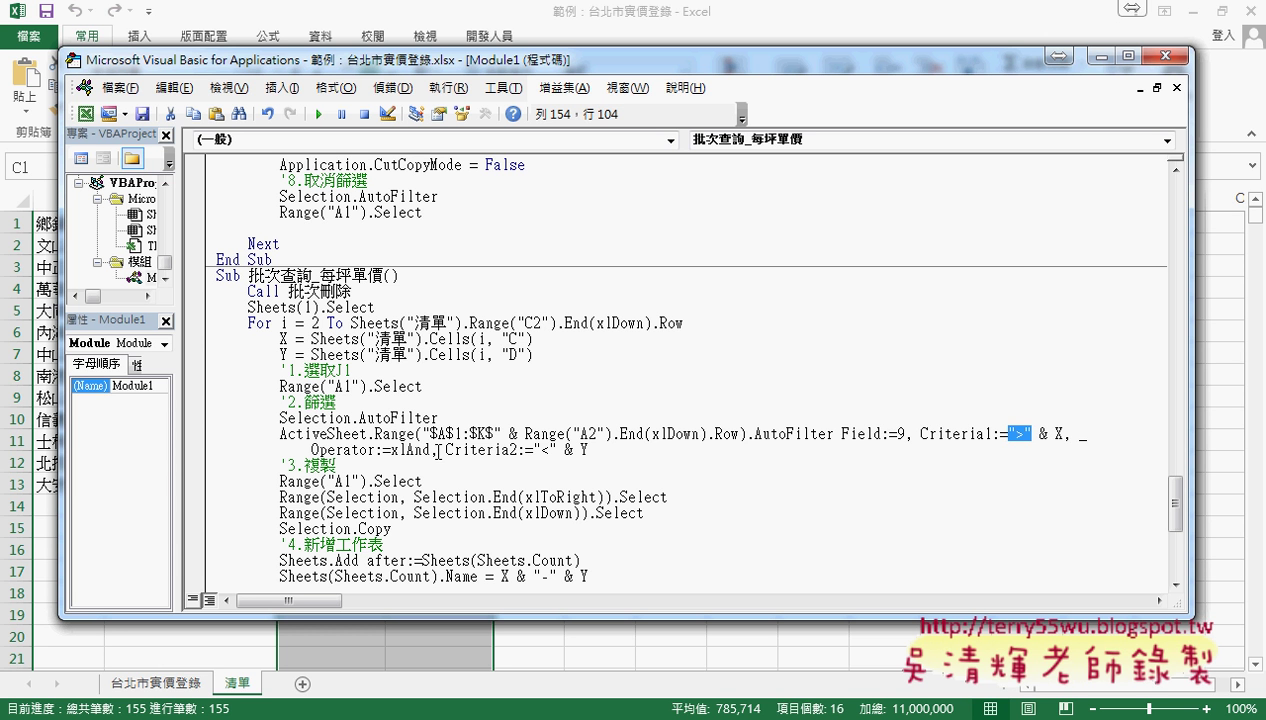
drag(430, 450, 313, 452)
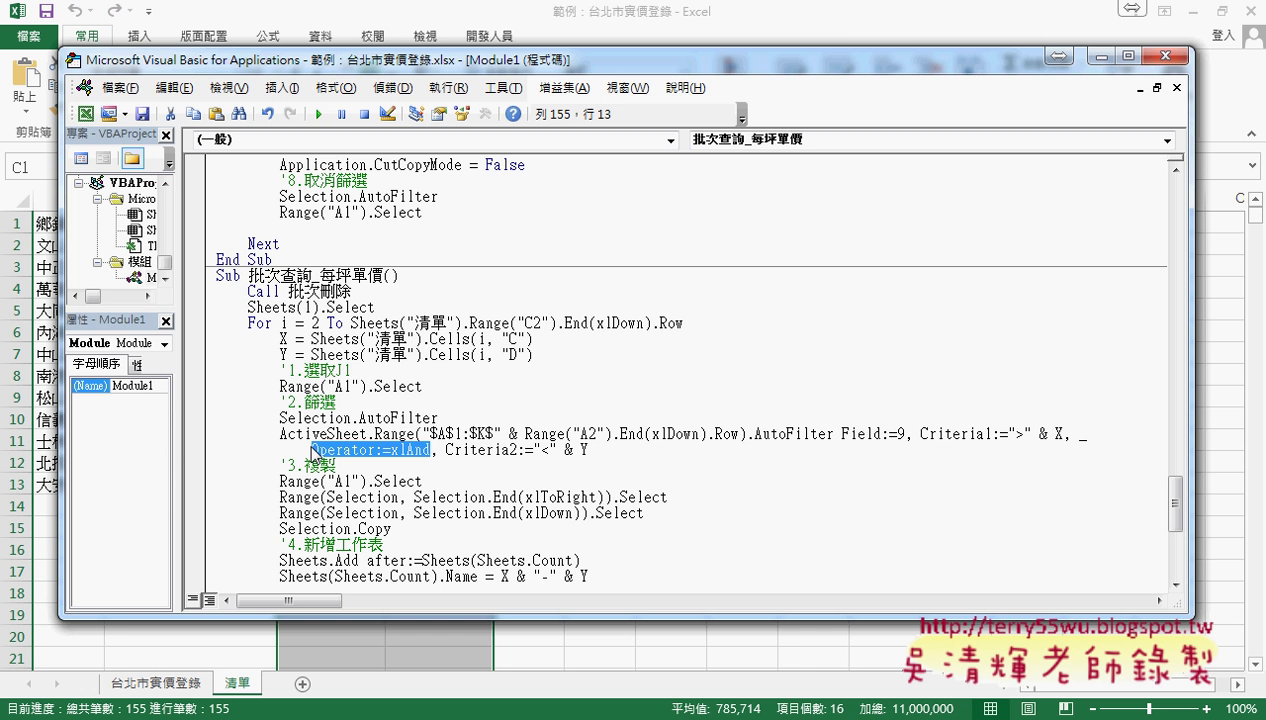
Step: Enable filtering on 台北市實價登錄 and preview 單價每坪's Between number filter without applying it
click(468, 10)
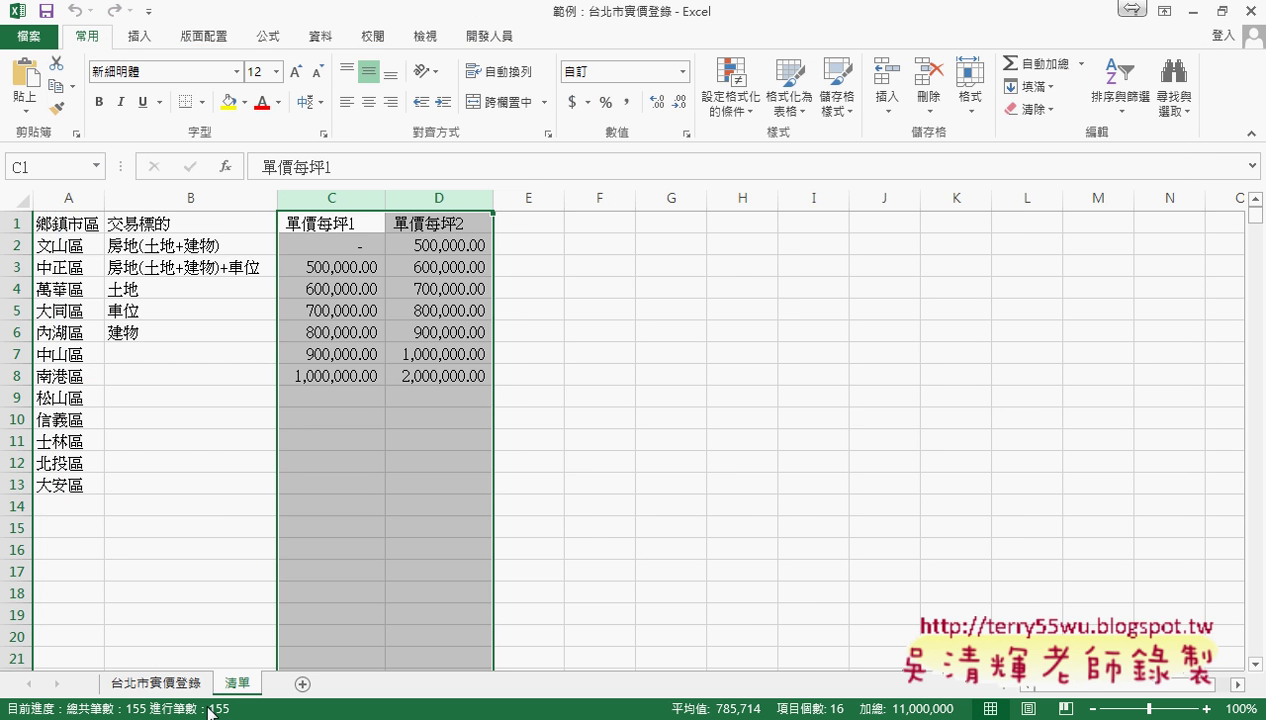
click(170, 690)
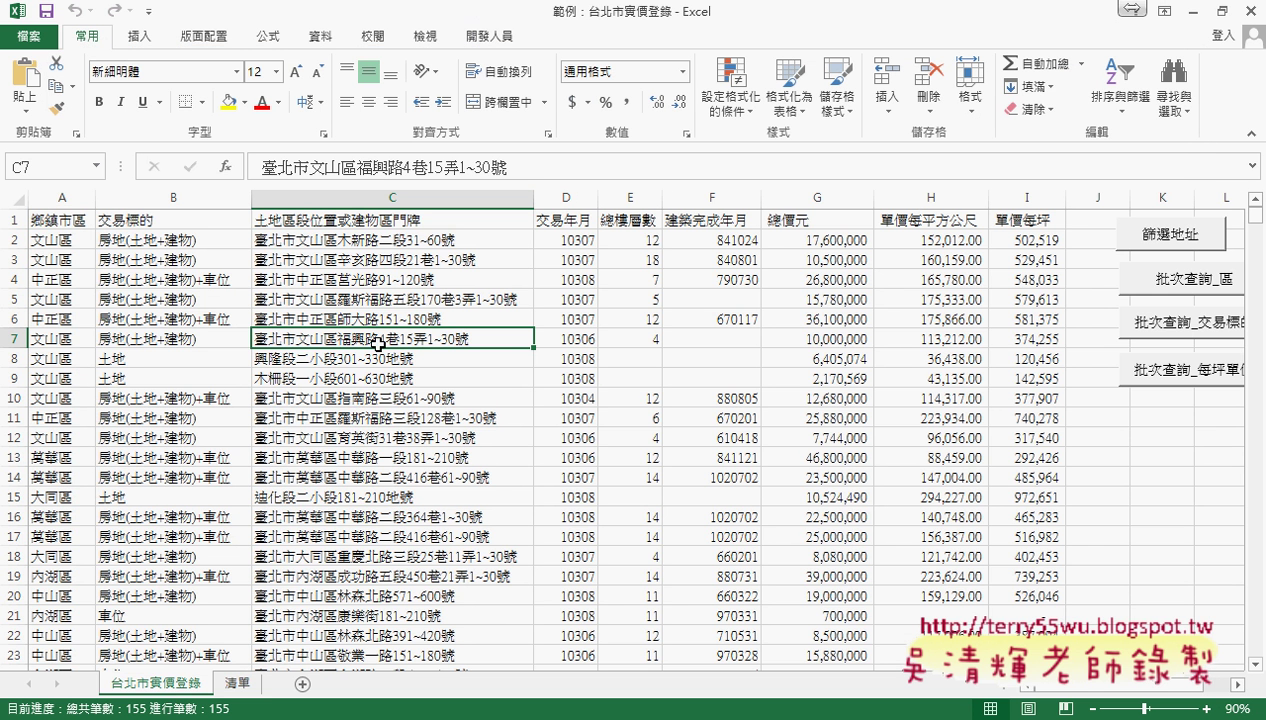
click(997, 243)
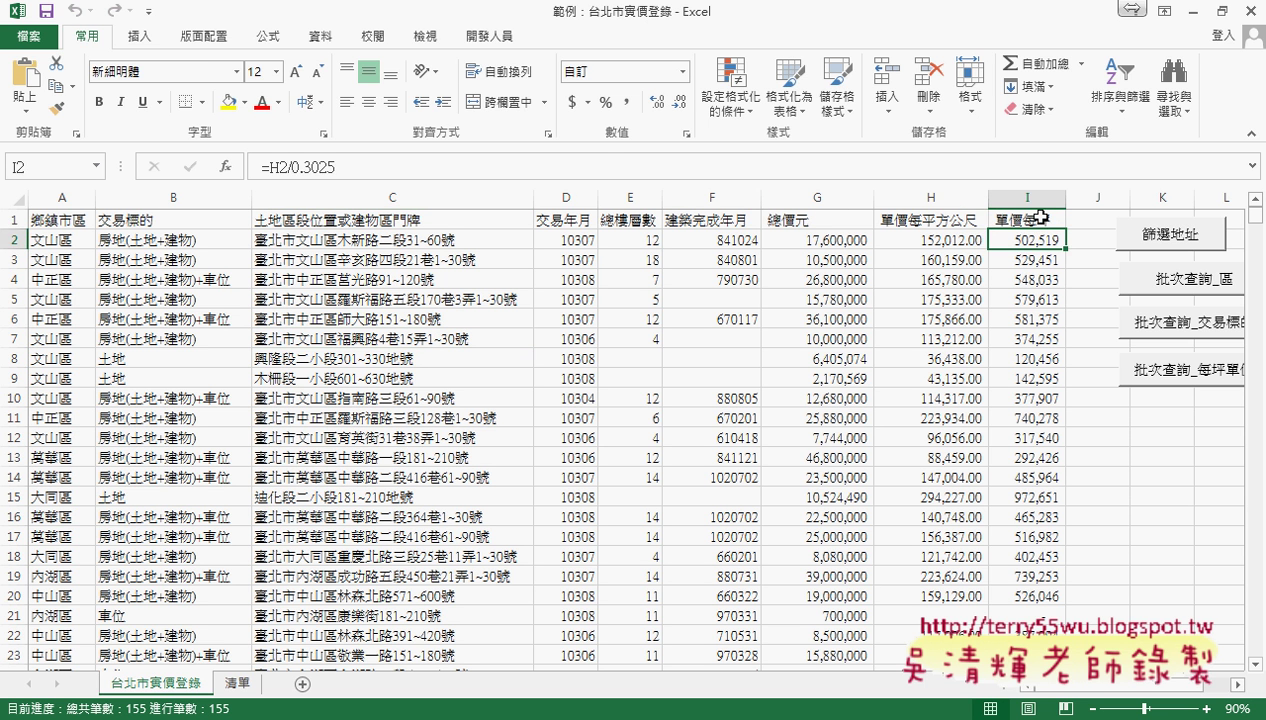
click(1027, 217)
click(320, 36)
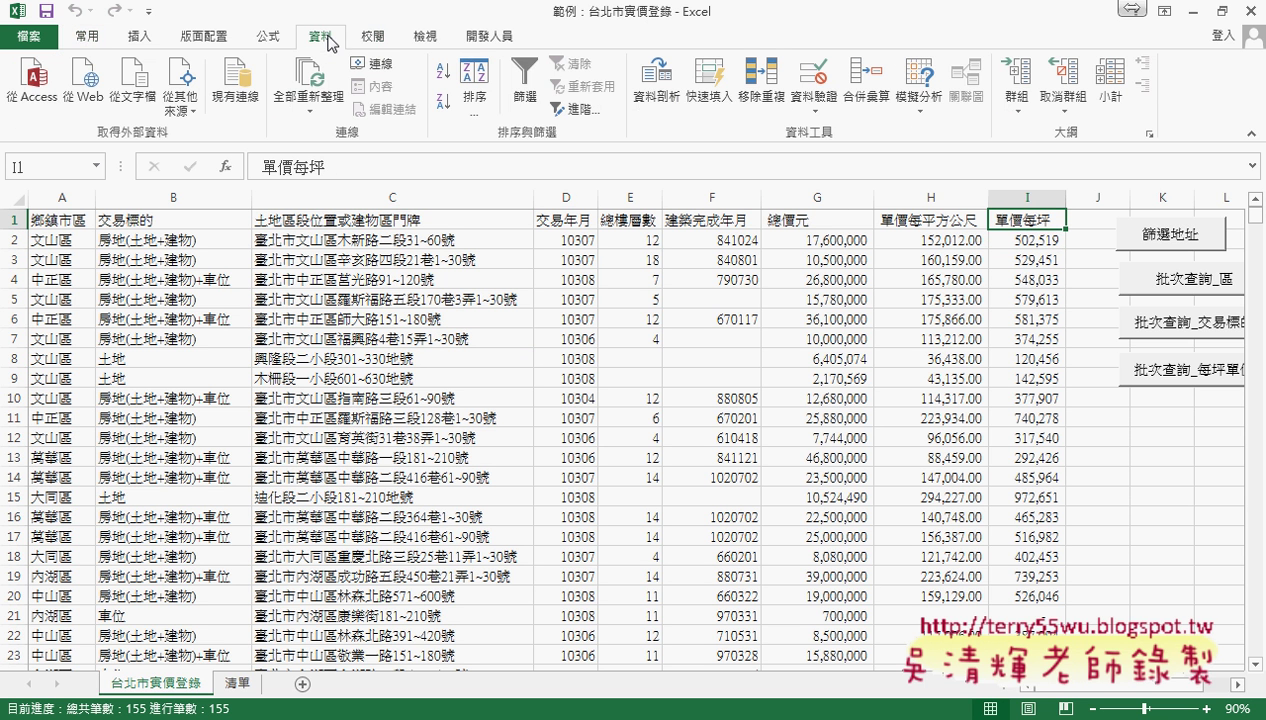
click(538, 98)
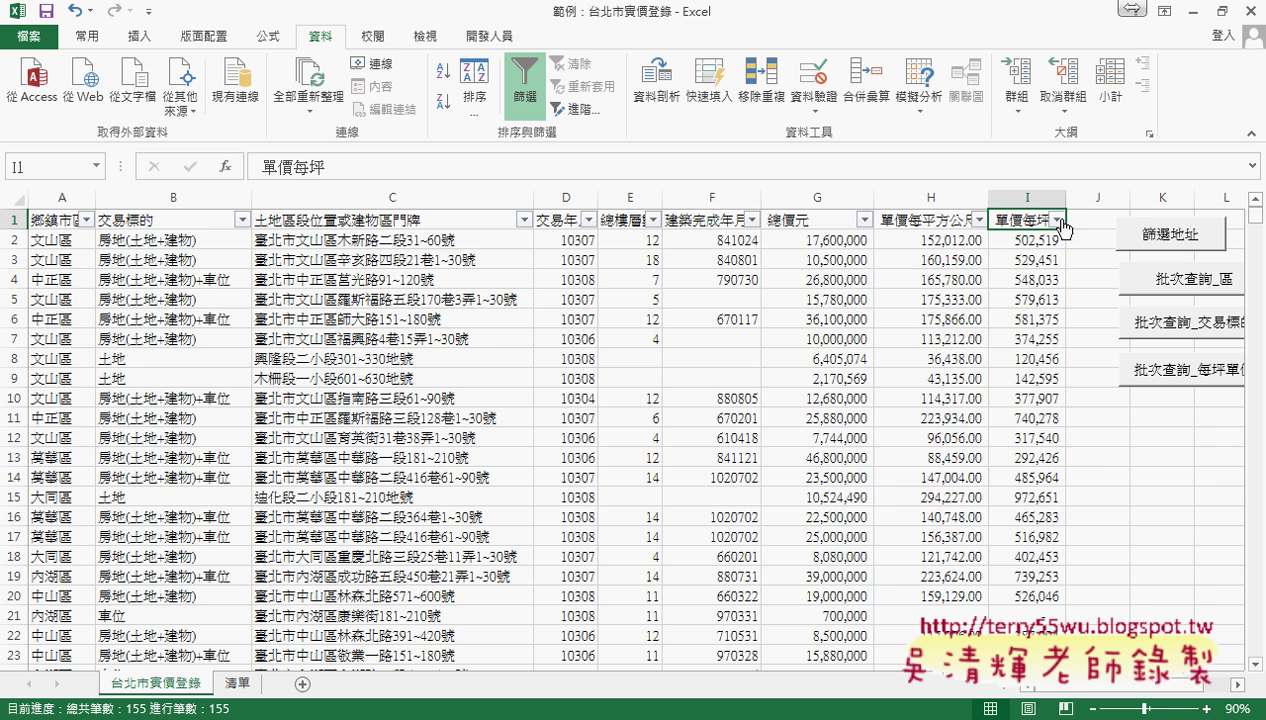
click(1057, 219)
mouse_move(930, 360)
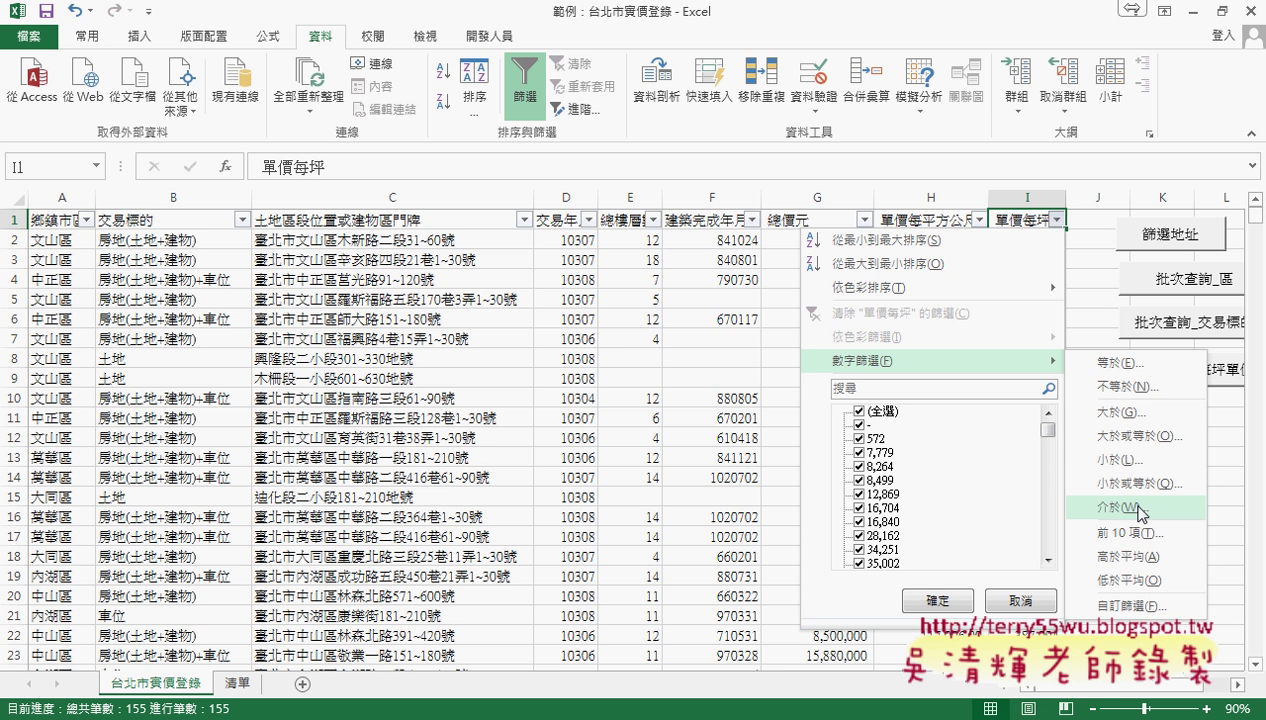
click(1141, 511)
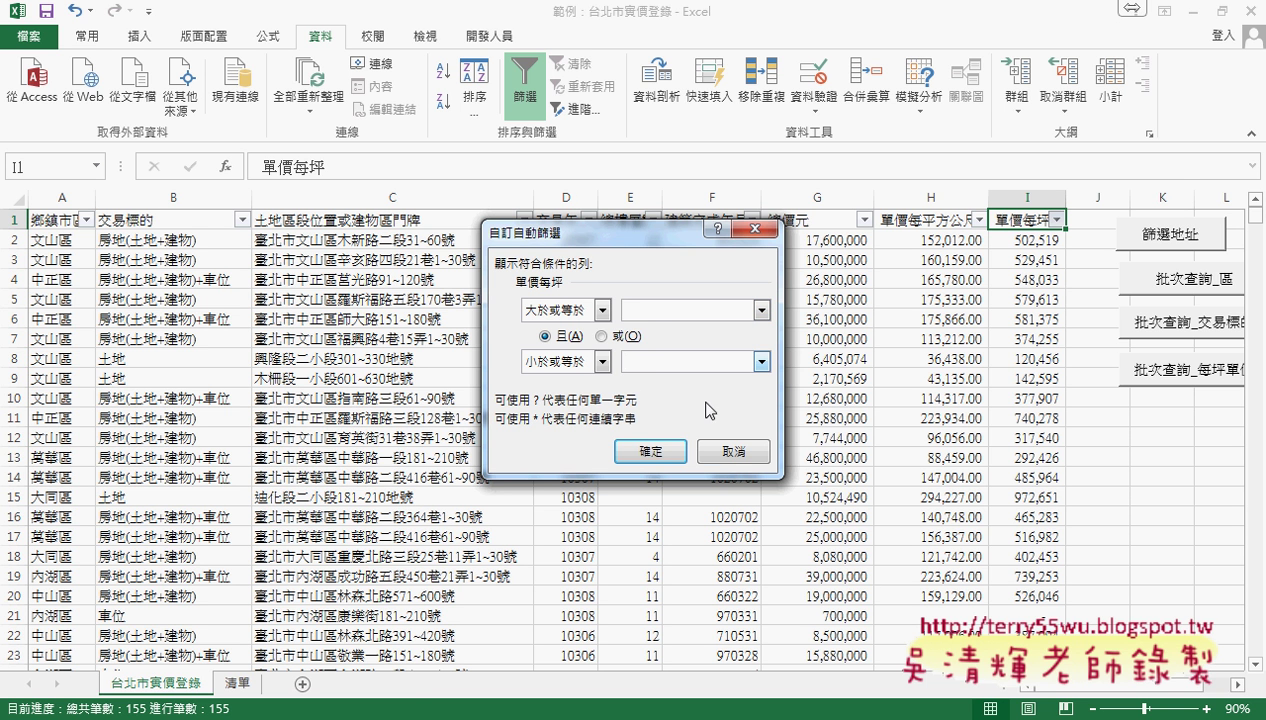
click(731, 453)
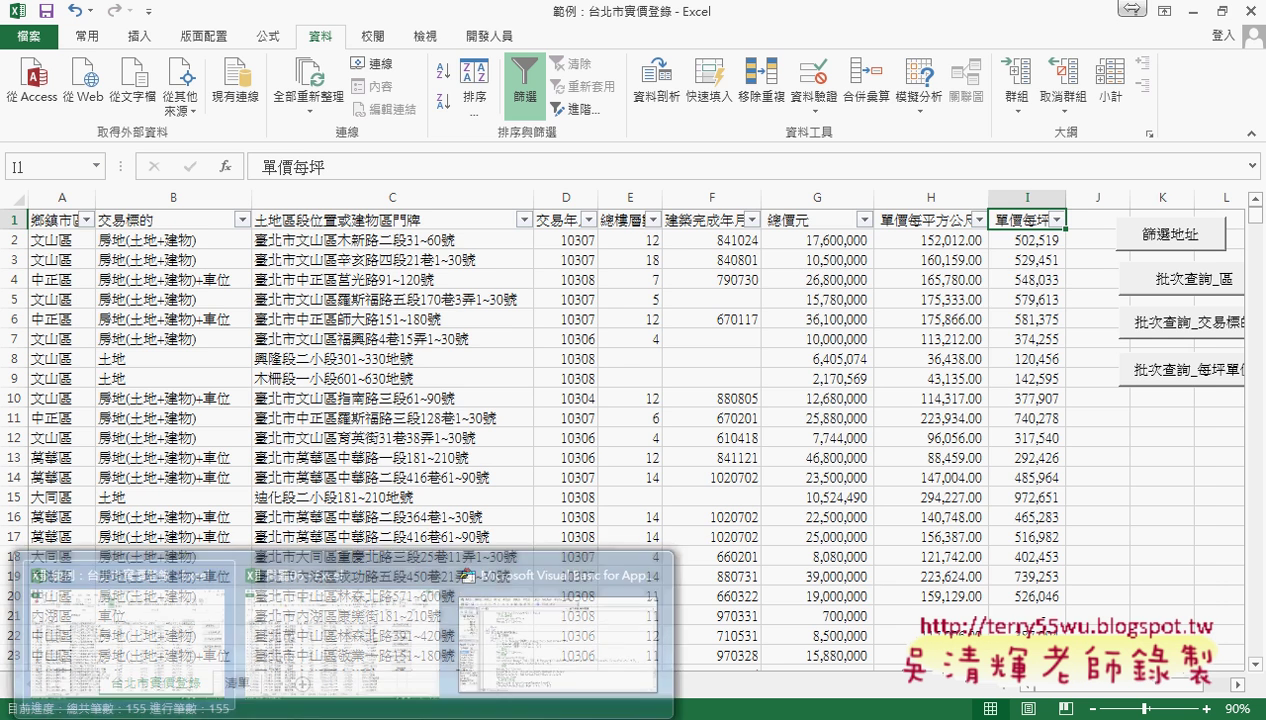
click(552, 605)
Step: Step through the price criteria and delete the blank line before Next in 批次查詢_每坪單價
scroll(577, 372, down, 2)
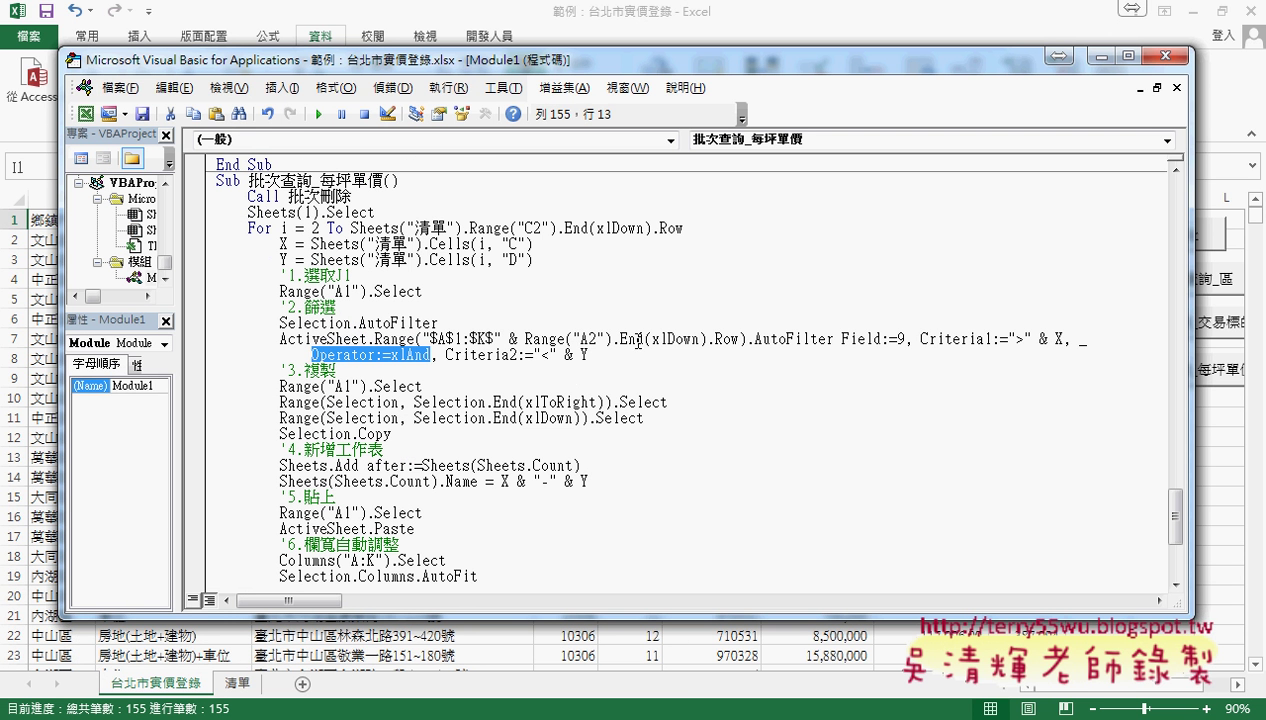
click(1002, 339)
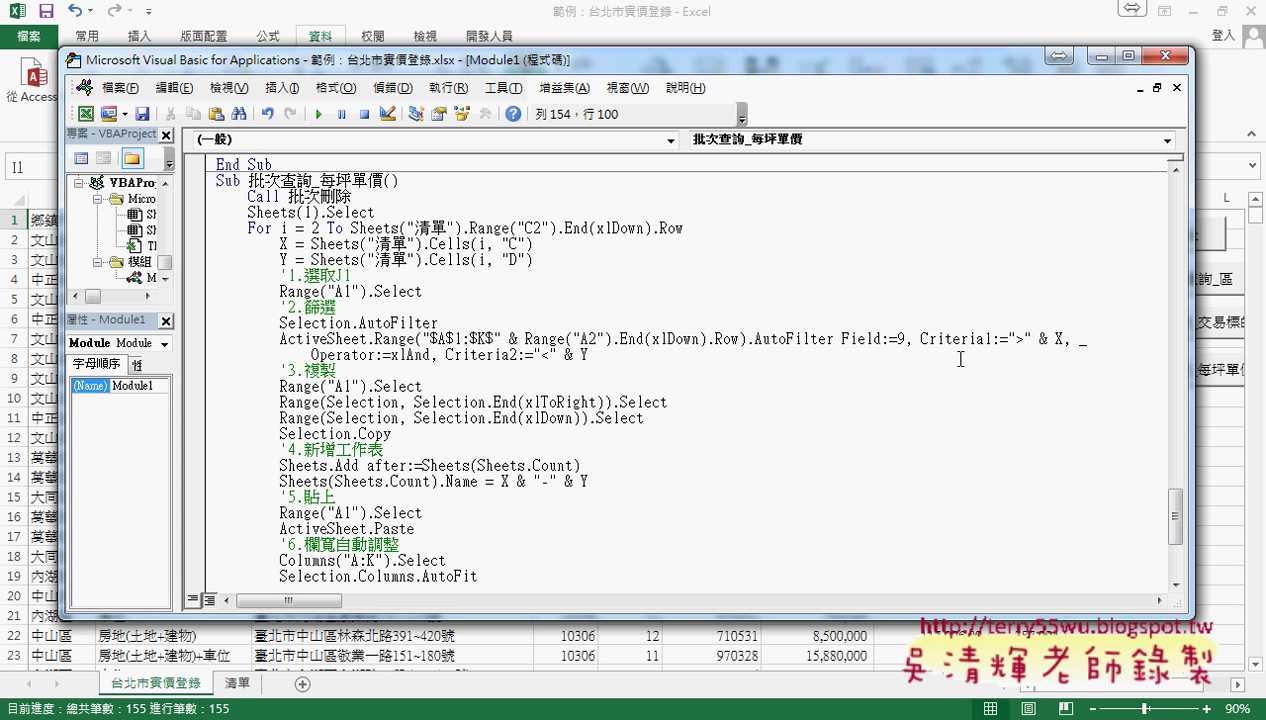
click(469, 354)
double_click(580, 355)
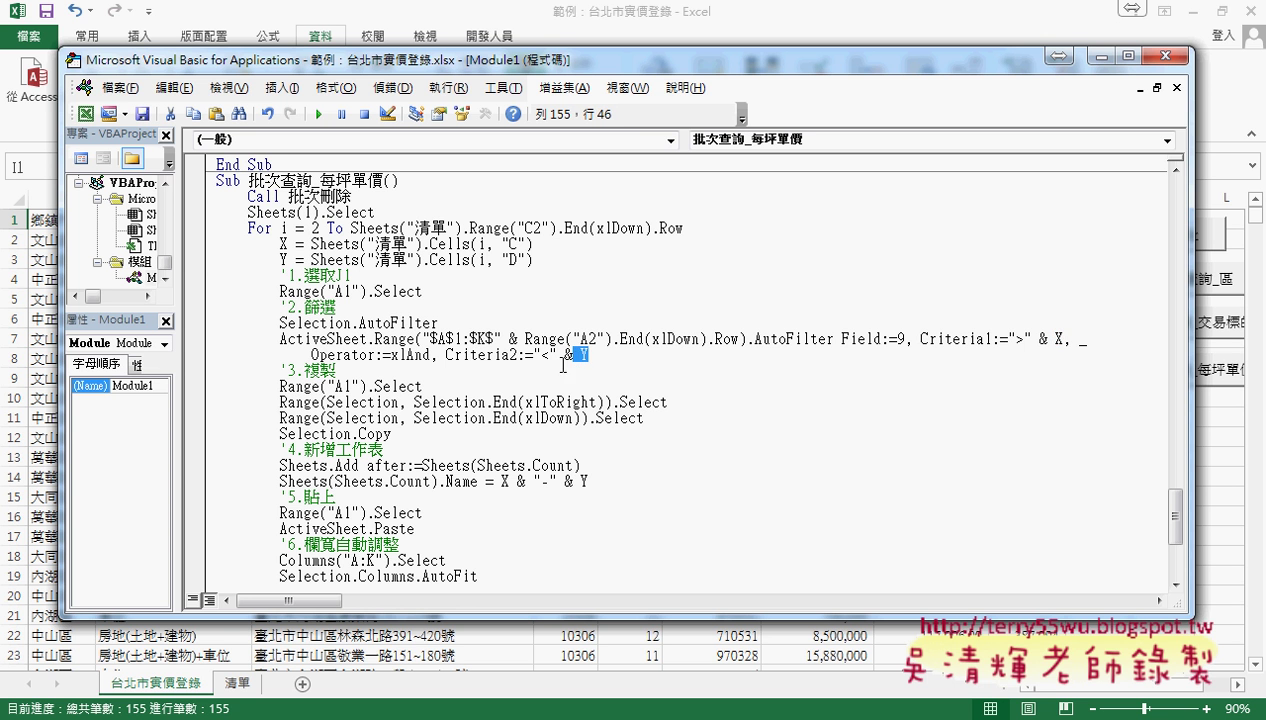
scroll(405, 410, down, 2)
click(343, 370)
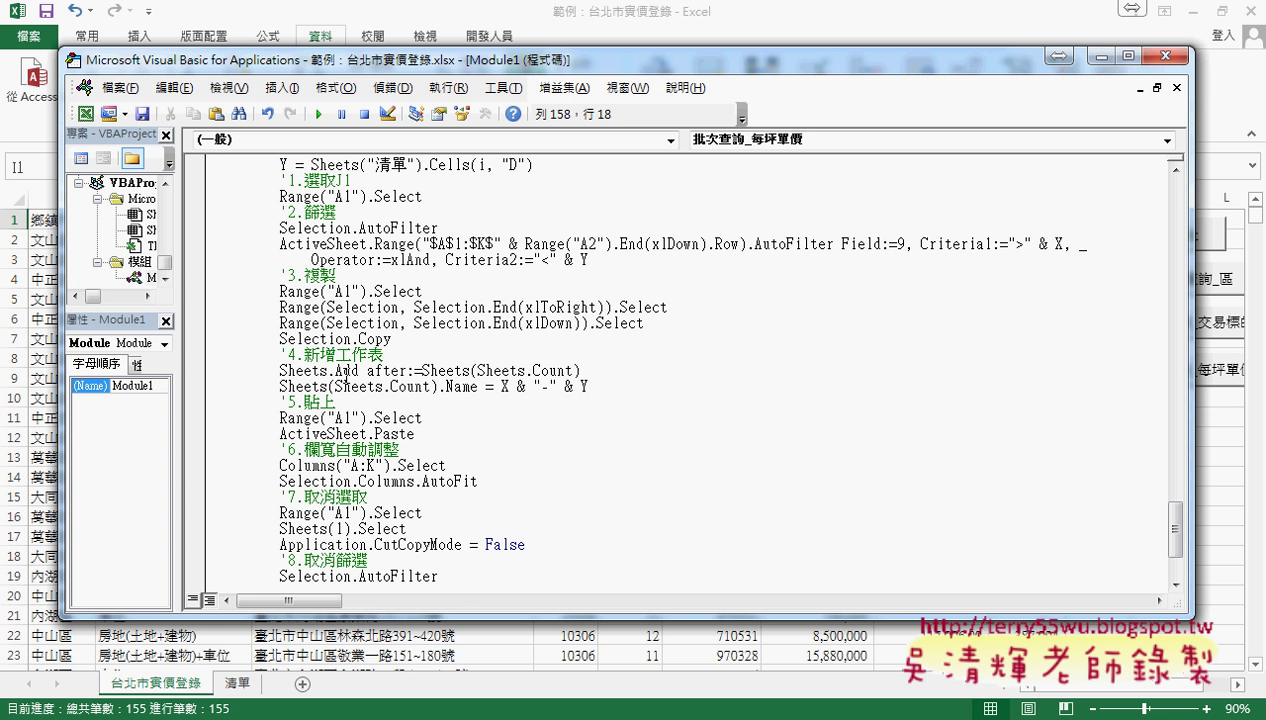
key(Down)
key(Down)
key(Down)
scroll(350, 375, down, 1)
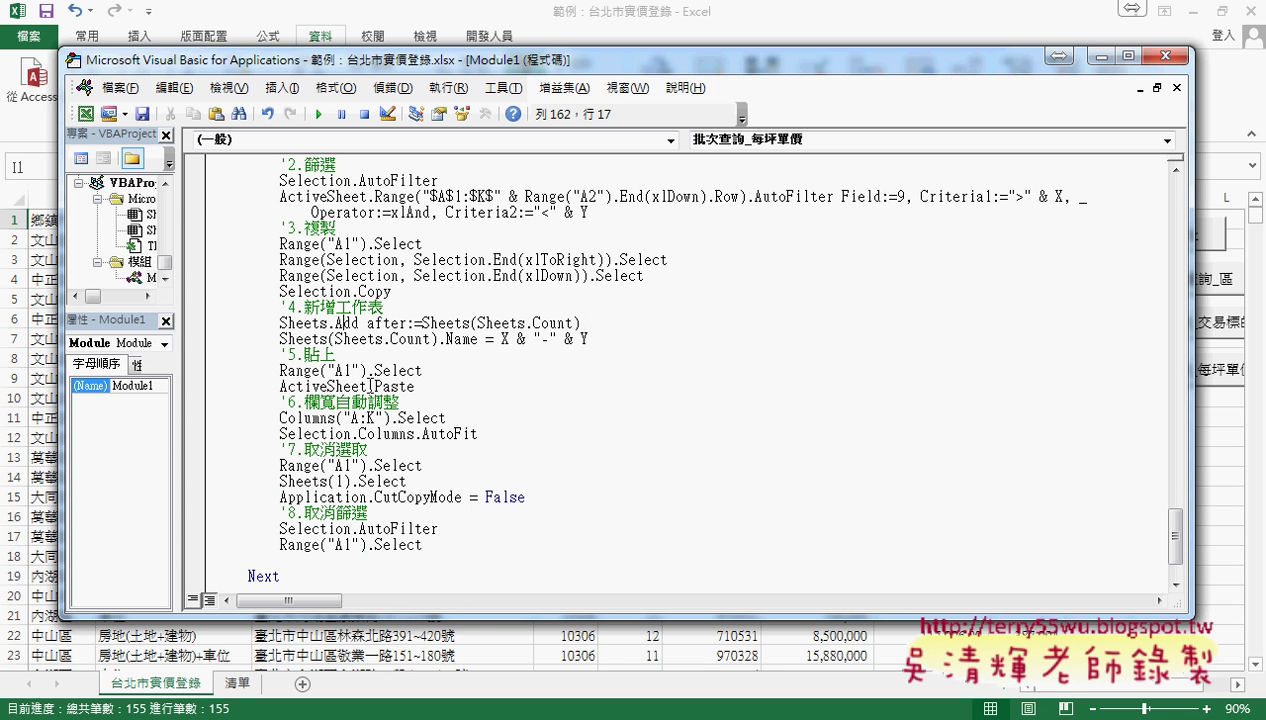
key(Down)
key(Down)
key(Down)
key(Down)
key(Down)
key(Down)
click(480, 545)
key(Delete)
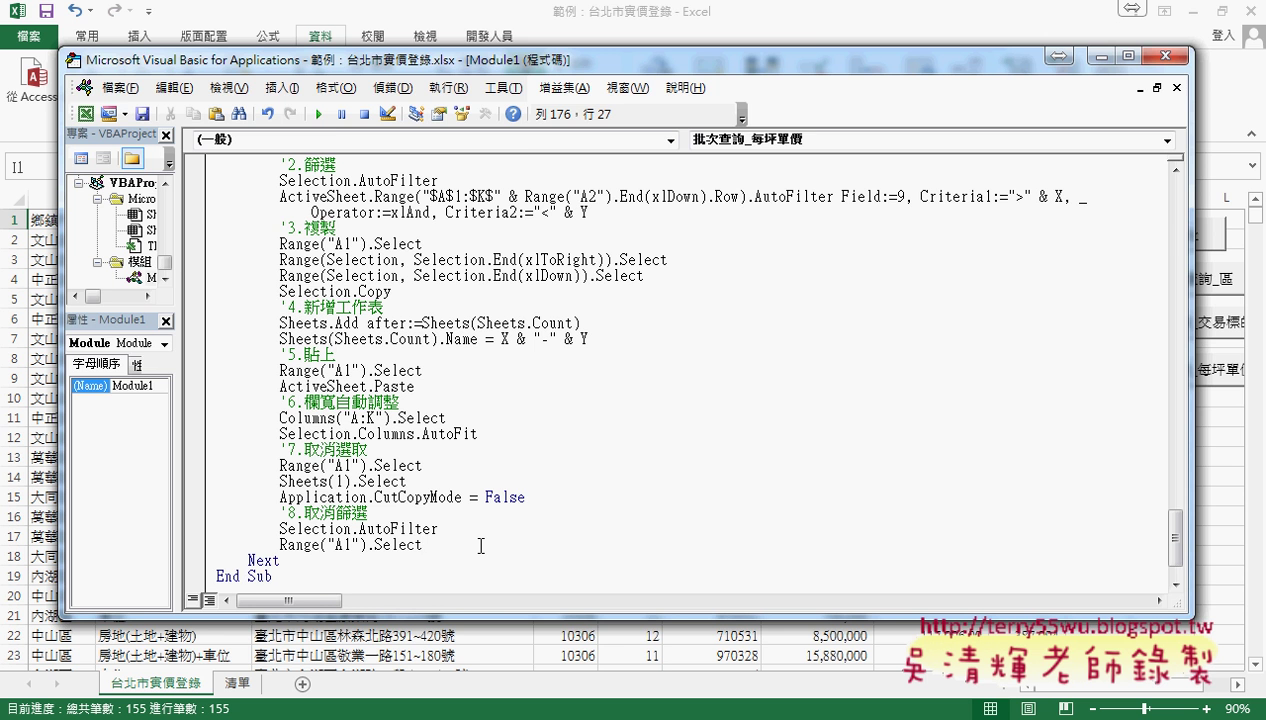
click(826, 22)
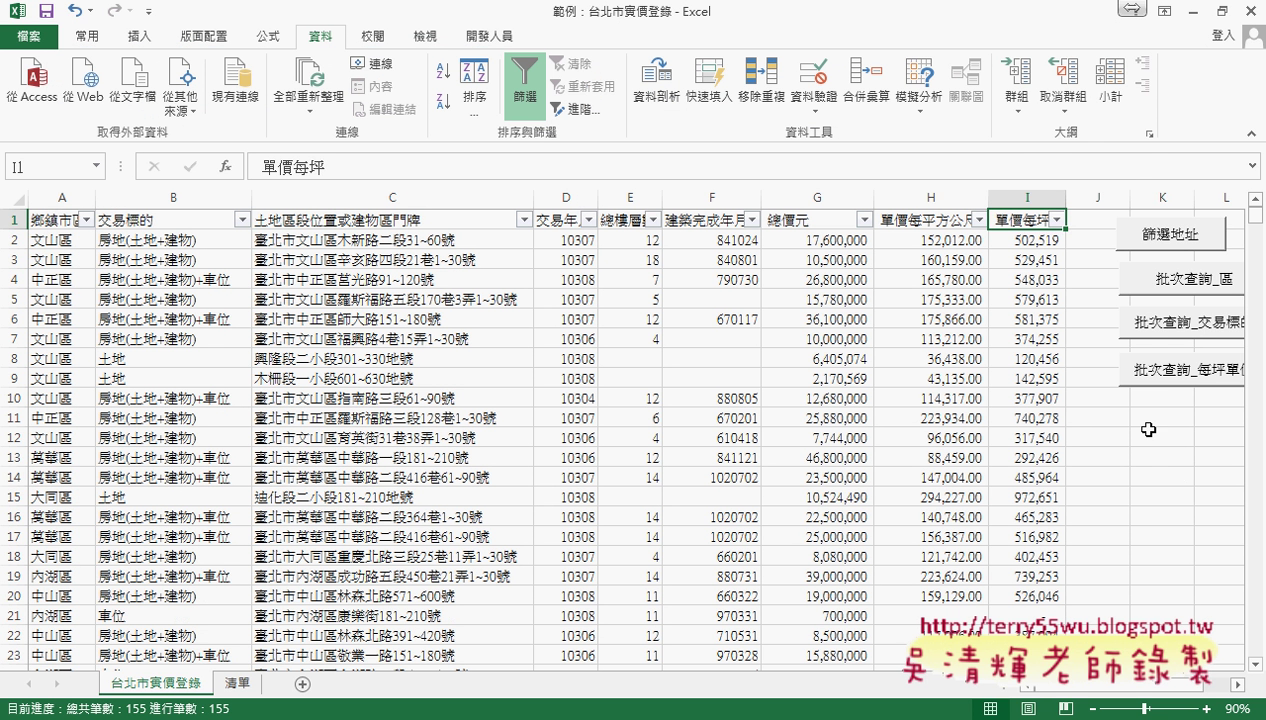
Step: Run the 批次查詢_區, 批次查詢_交易標的 and 批次查詢_每坪單價 batch macros
click(1162, 474)
click(1180, 290)
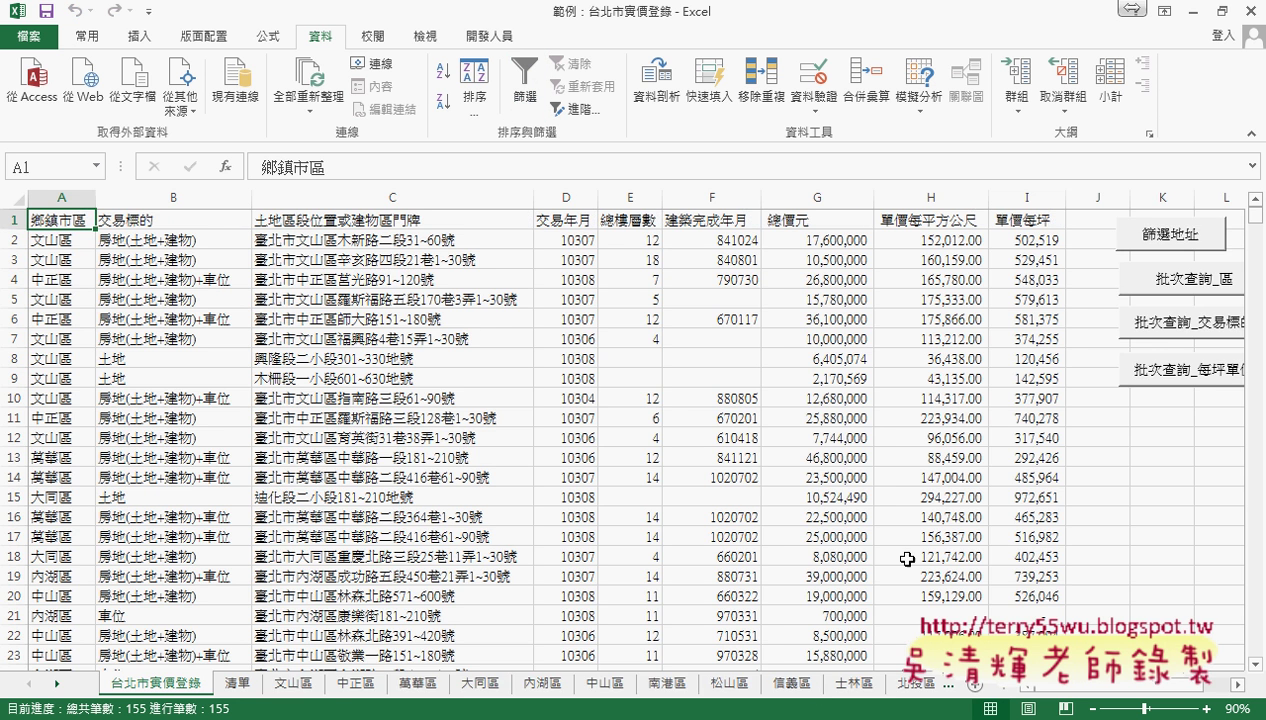
click(1163, 337)
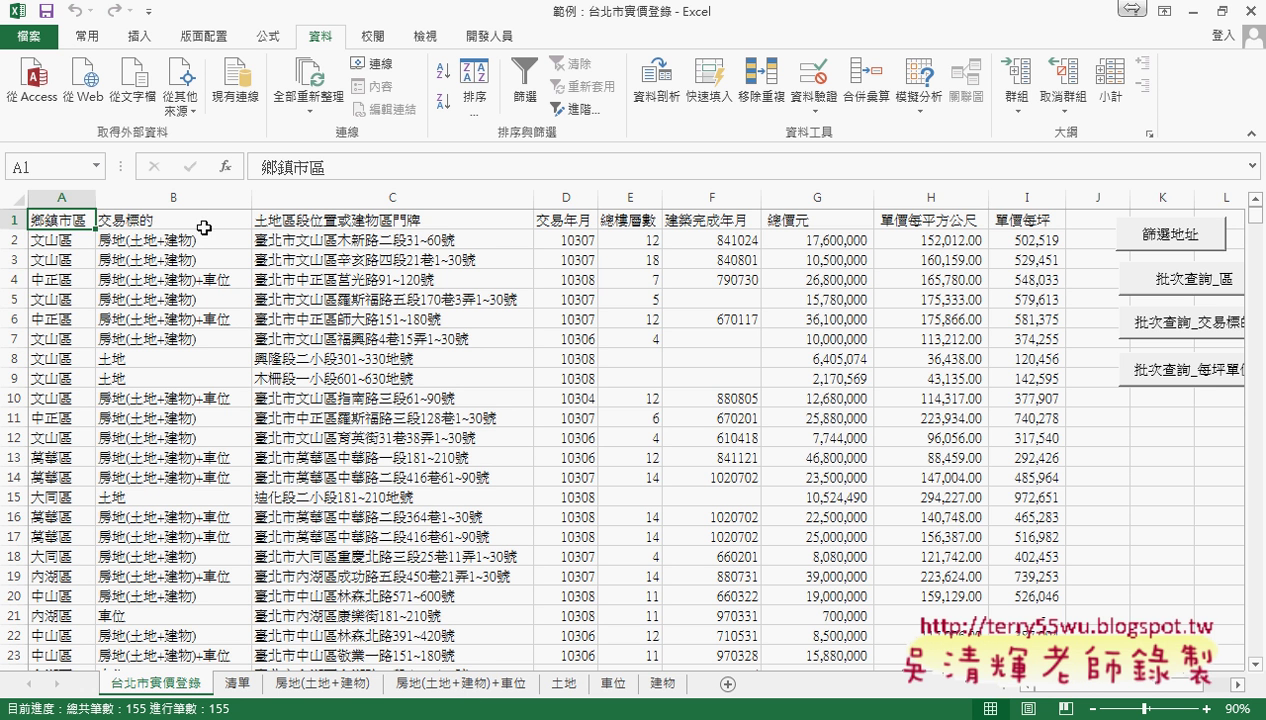
click(1203, 377)
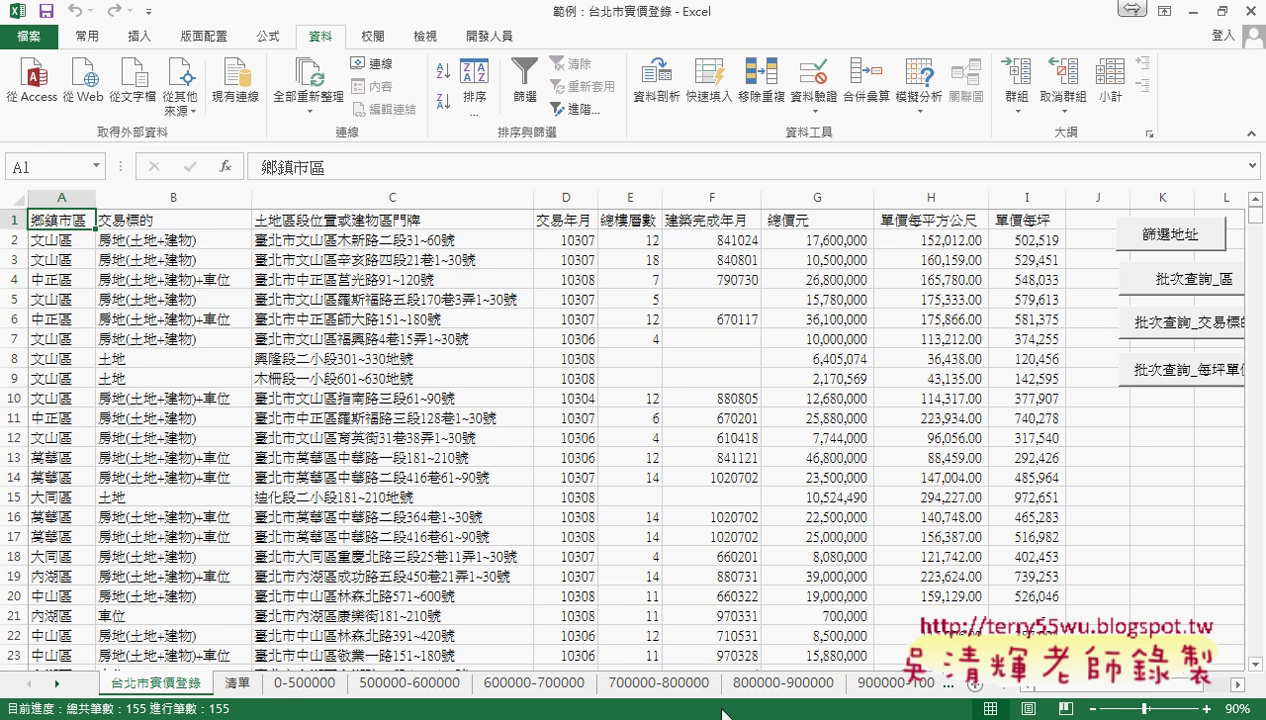
Step: Inspect the new 0-500000 price sheet, then return to the 台北市實價登錄 data sheet
click(307, 684)
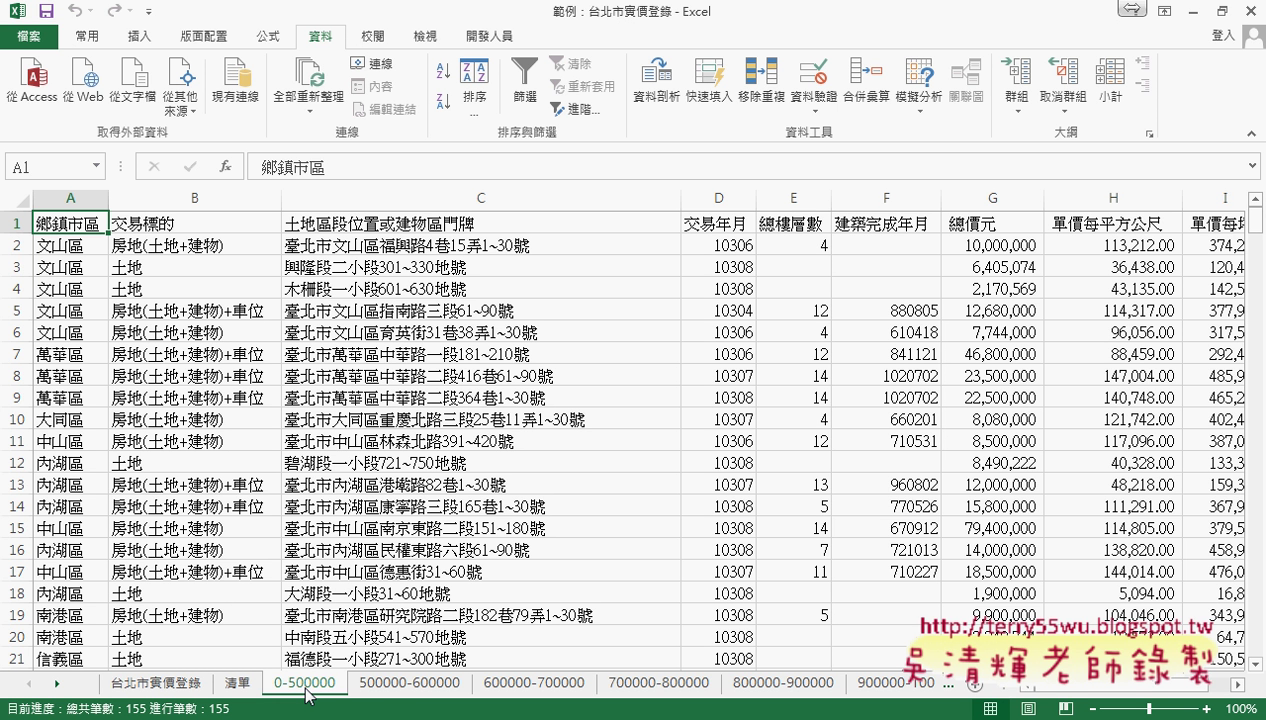
click(206, 686)
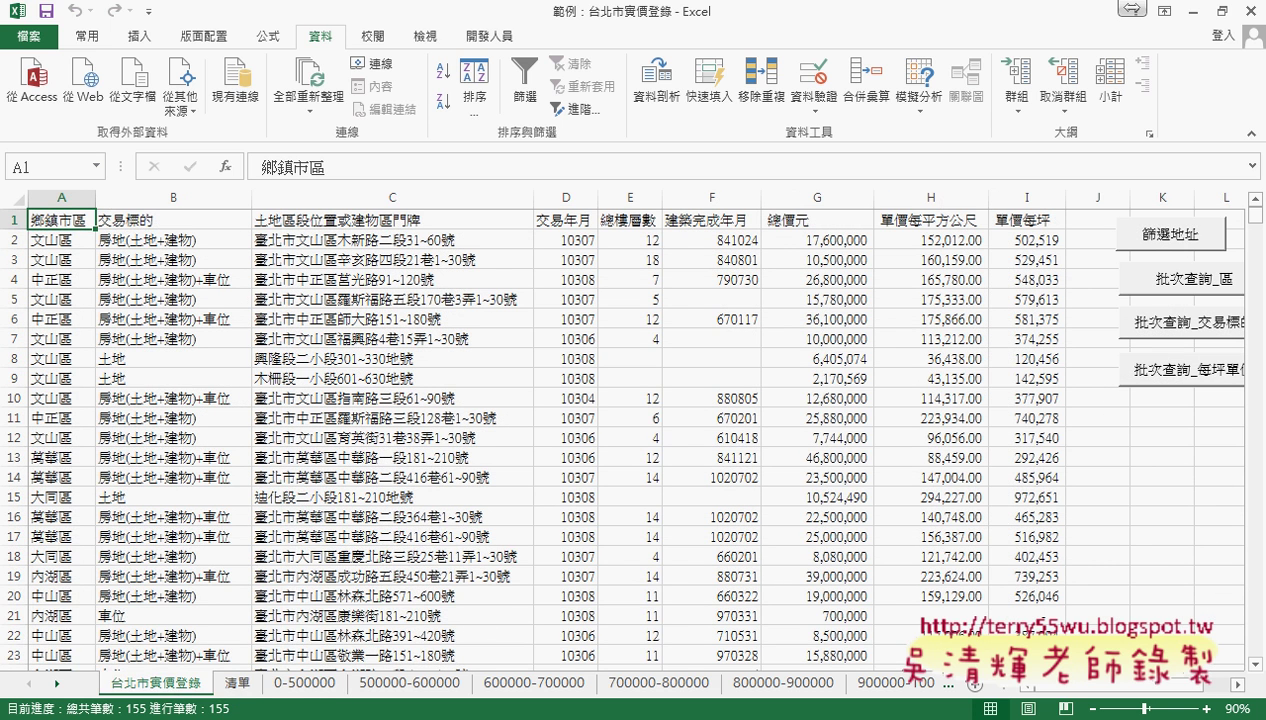
click(345, 719)
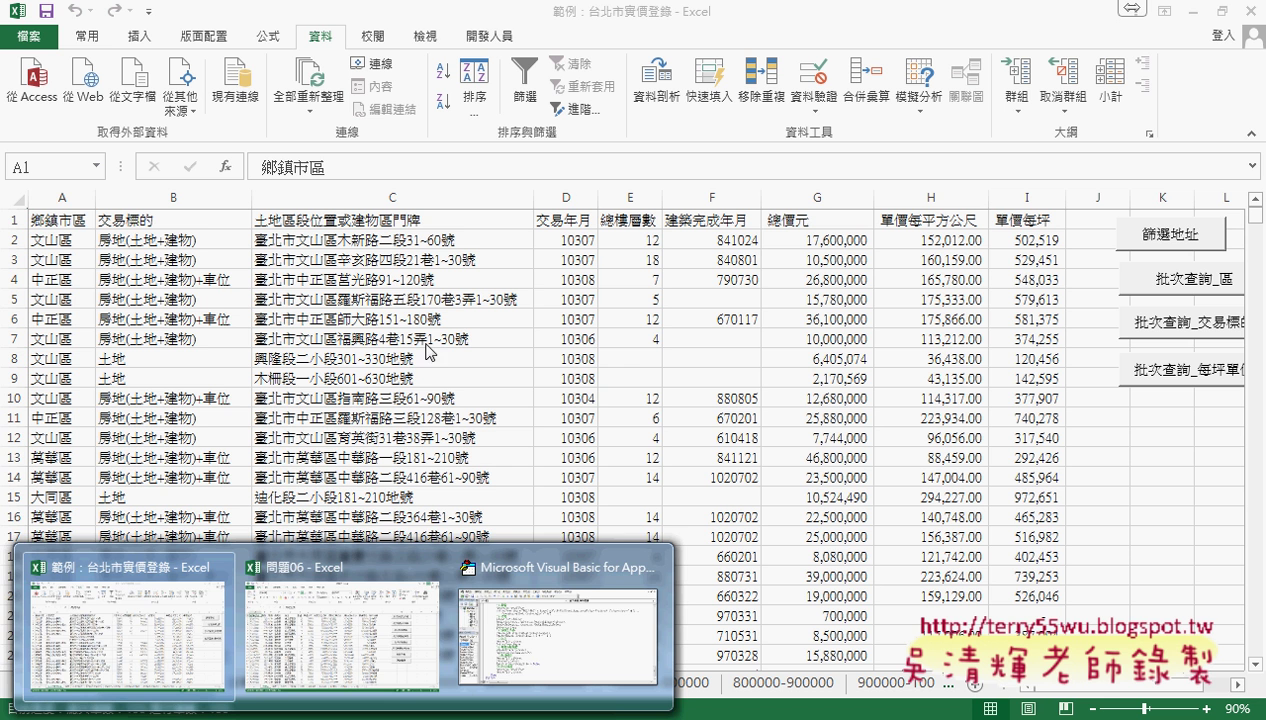
Step: Switch to the 問題06 workbook and check the data's last row and top
click(603, 22)
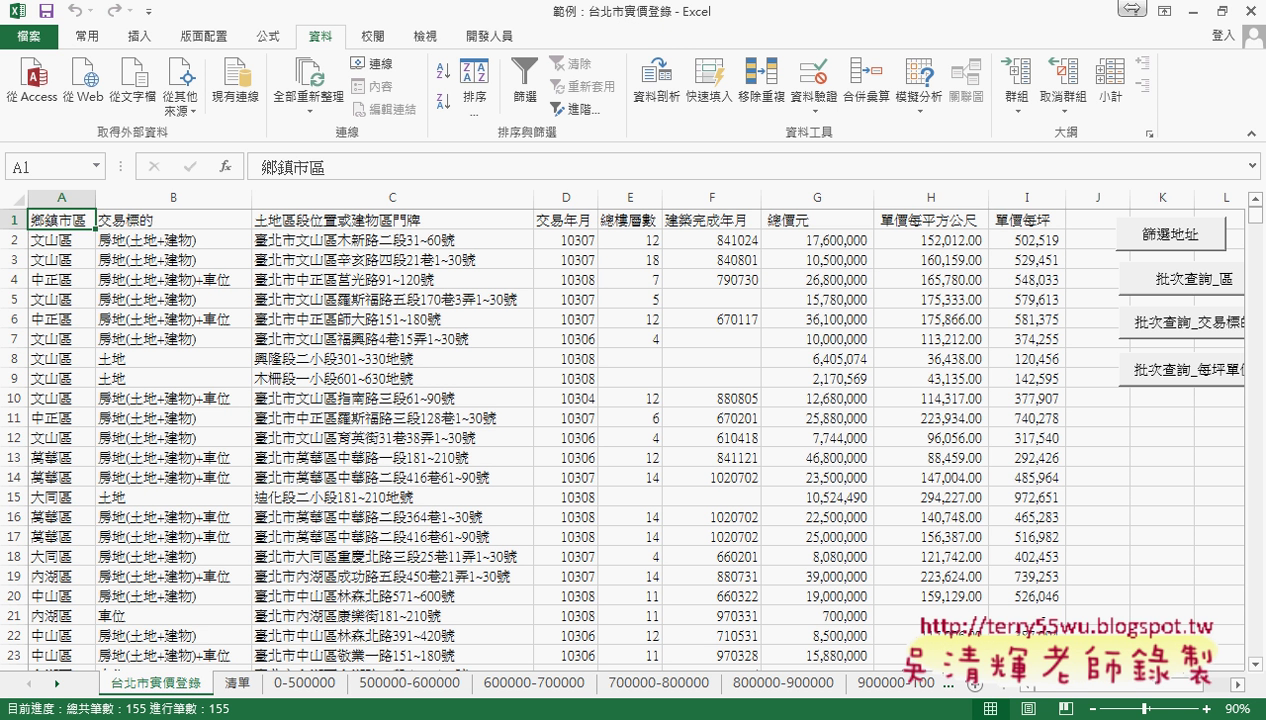
click(308, 647)
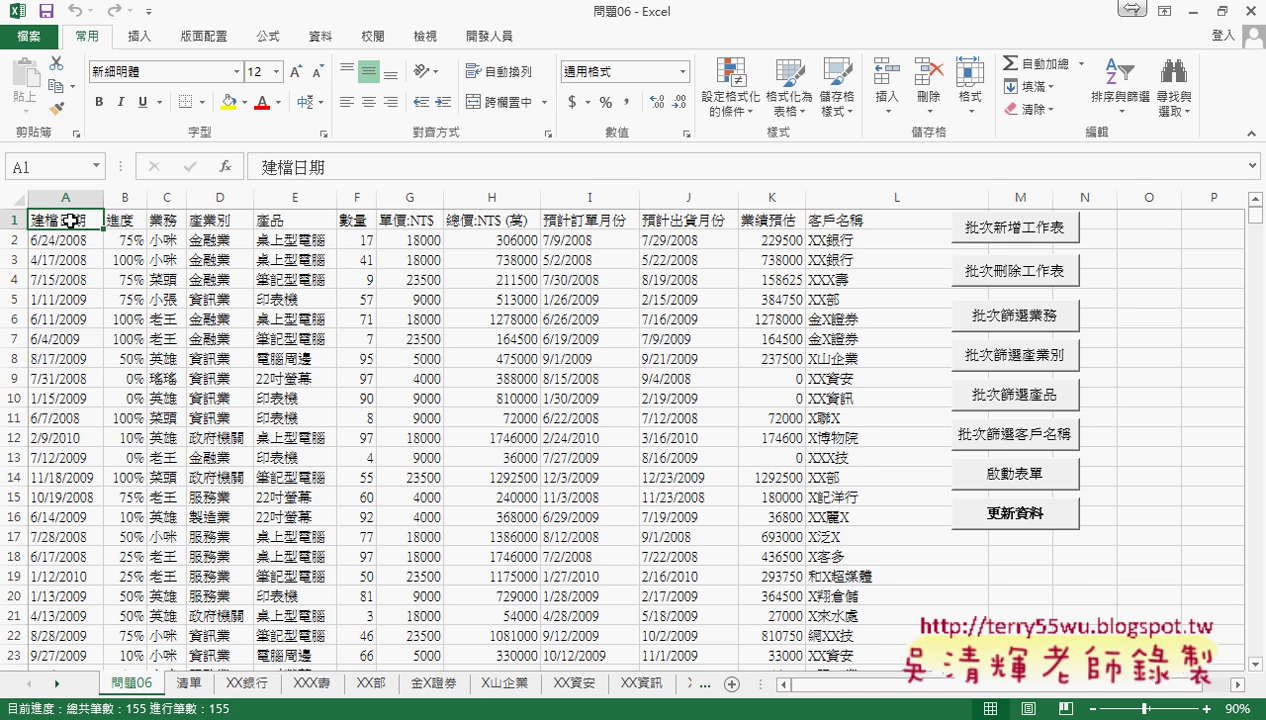
key(ctrl+Down)
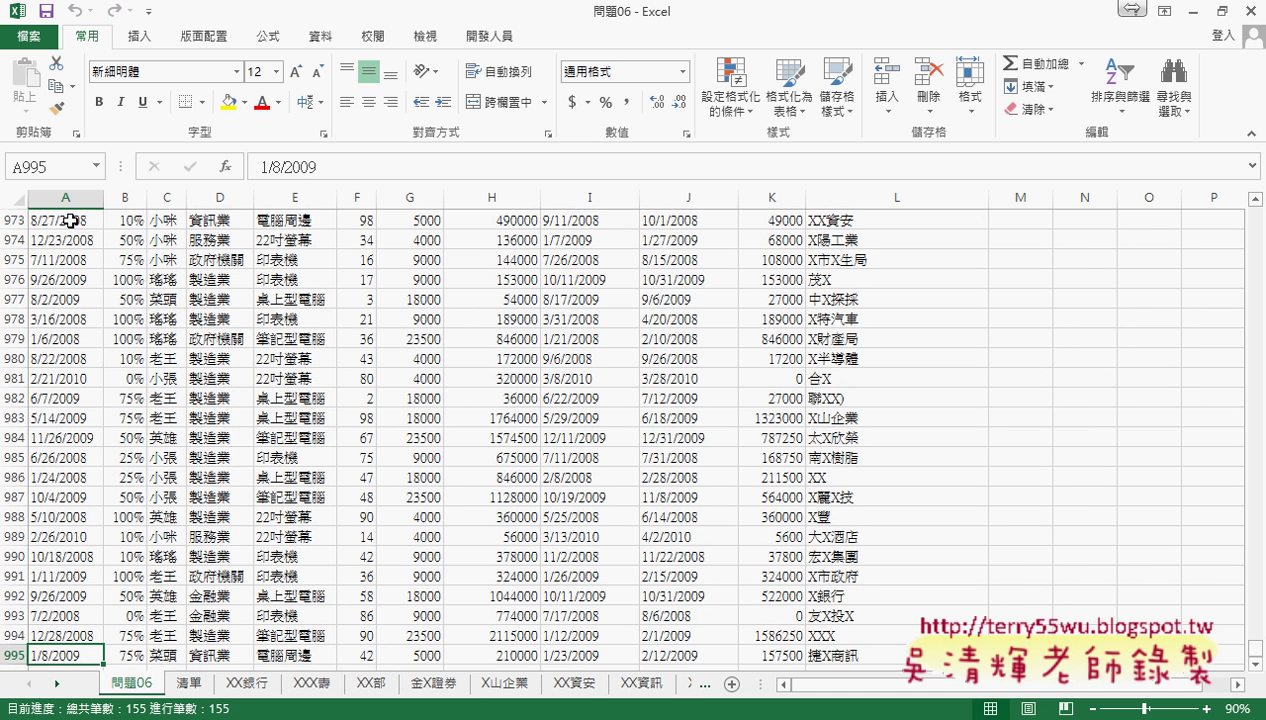
key(ctrl+Up)
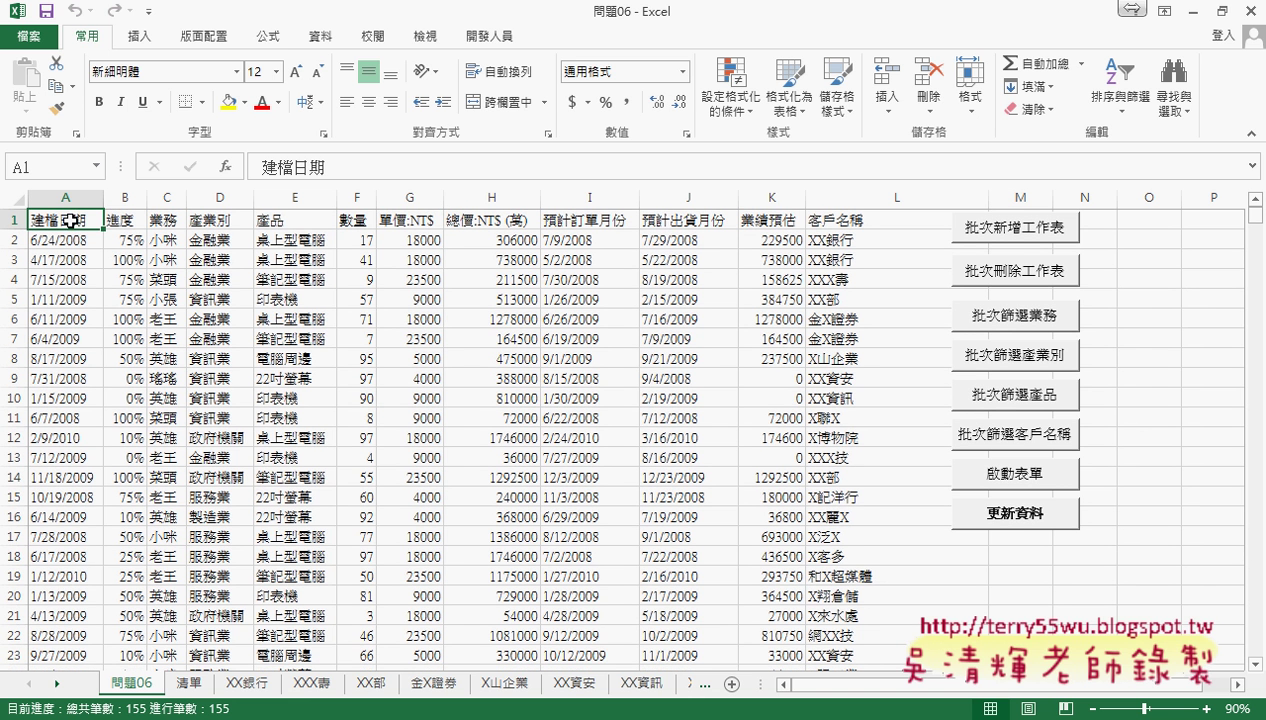
Step: Delete the old client sheets and create sheets for 菜頭, 小咪, 小張, 老王, 英雄, 瑤瑤
click(1038, 270)
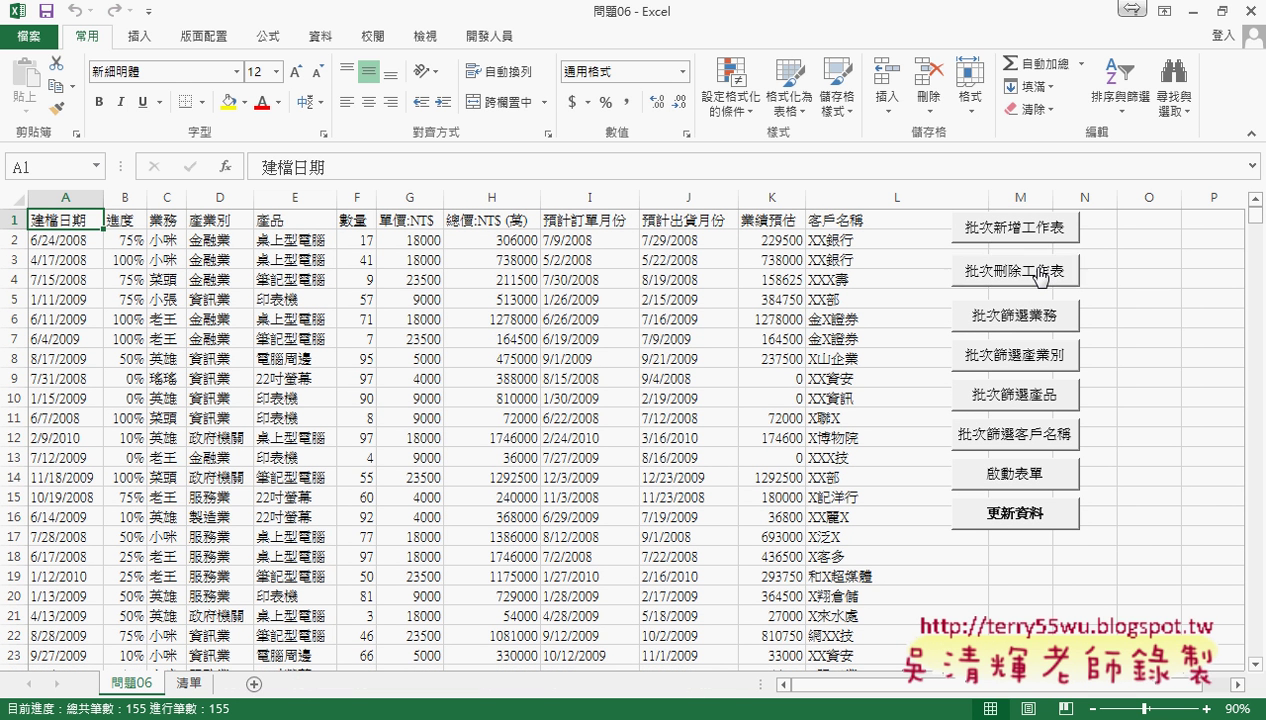
click(1041, 232)
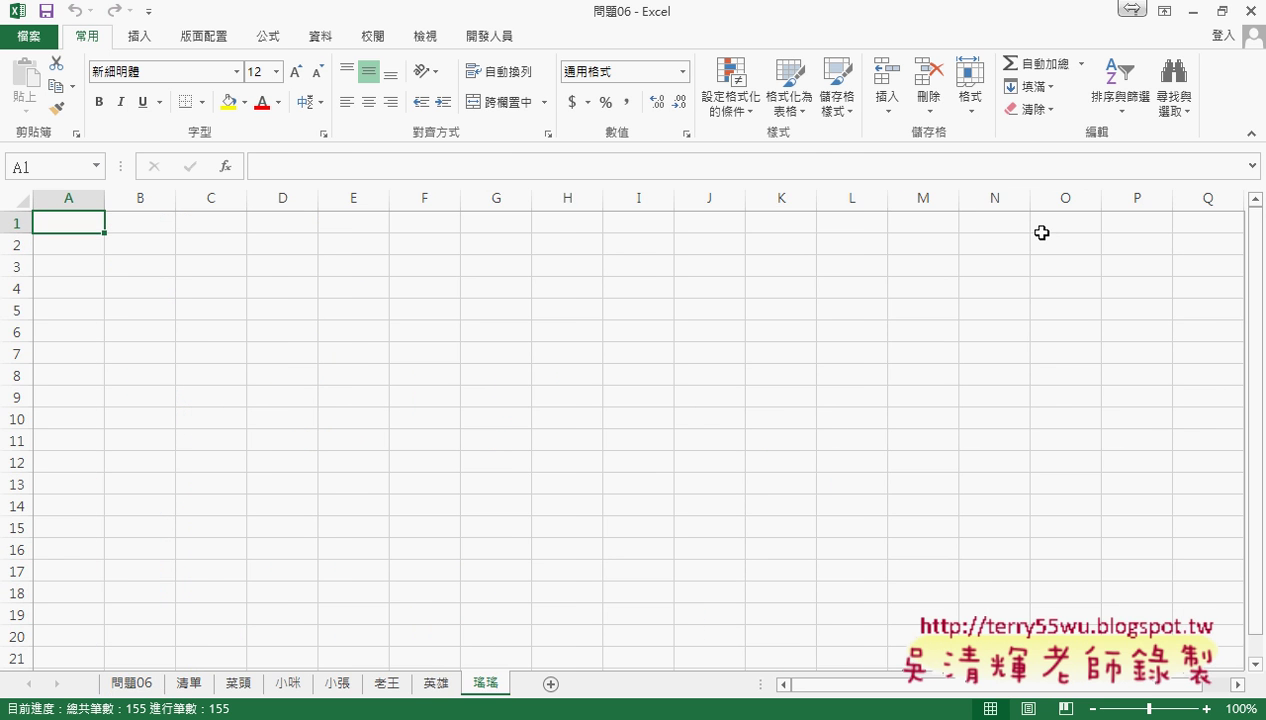
click(187, 683)
click(135, 685)
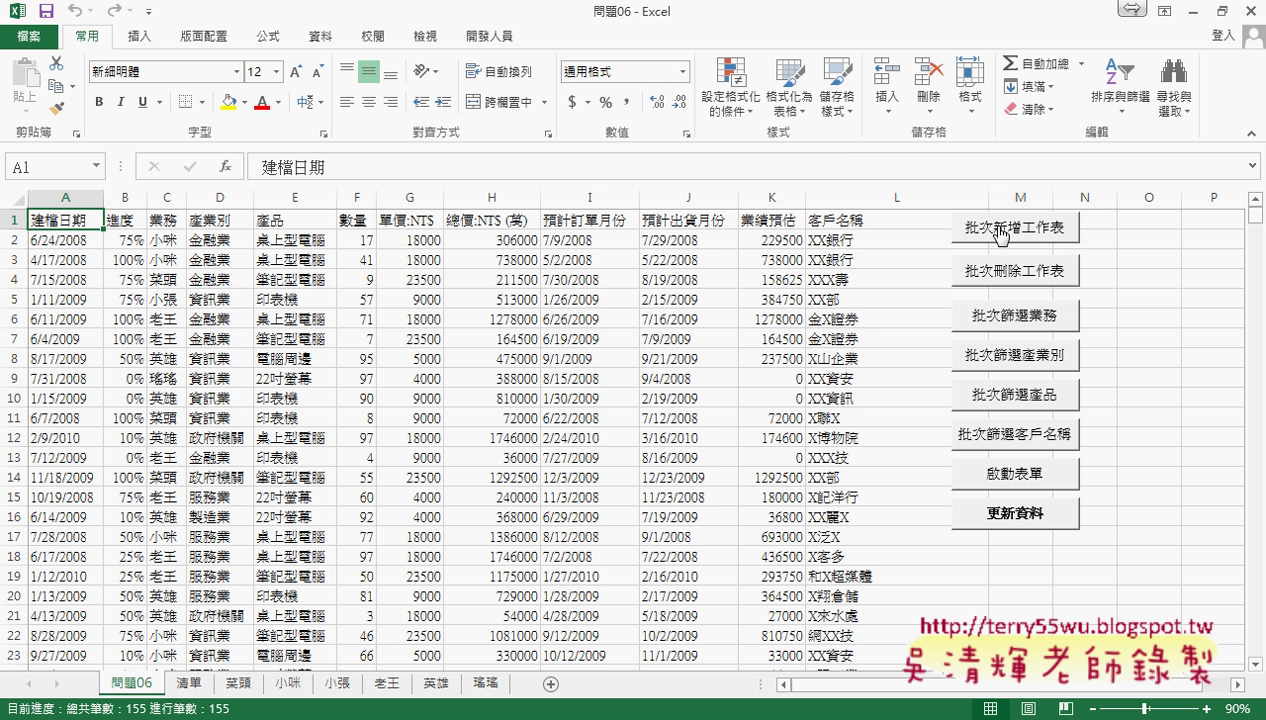
Step: Review the contents of the 清單 sheet
click(190, 684)
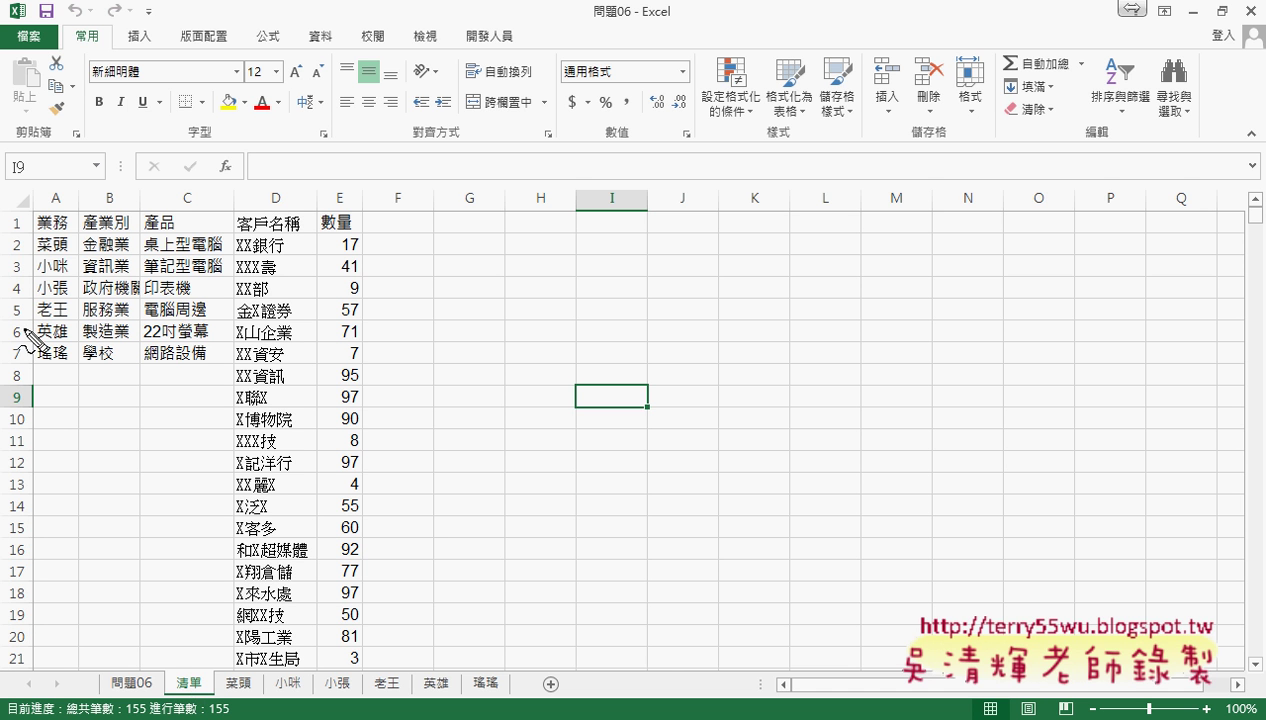
drag(197, 706, 200, 692)
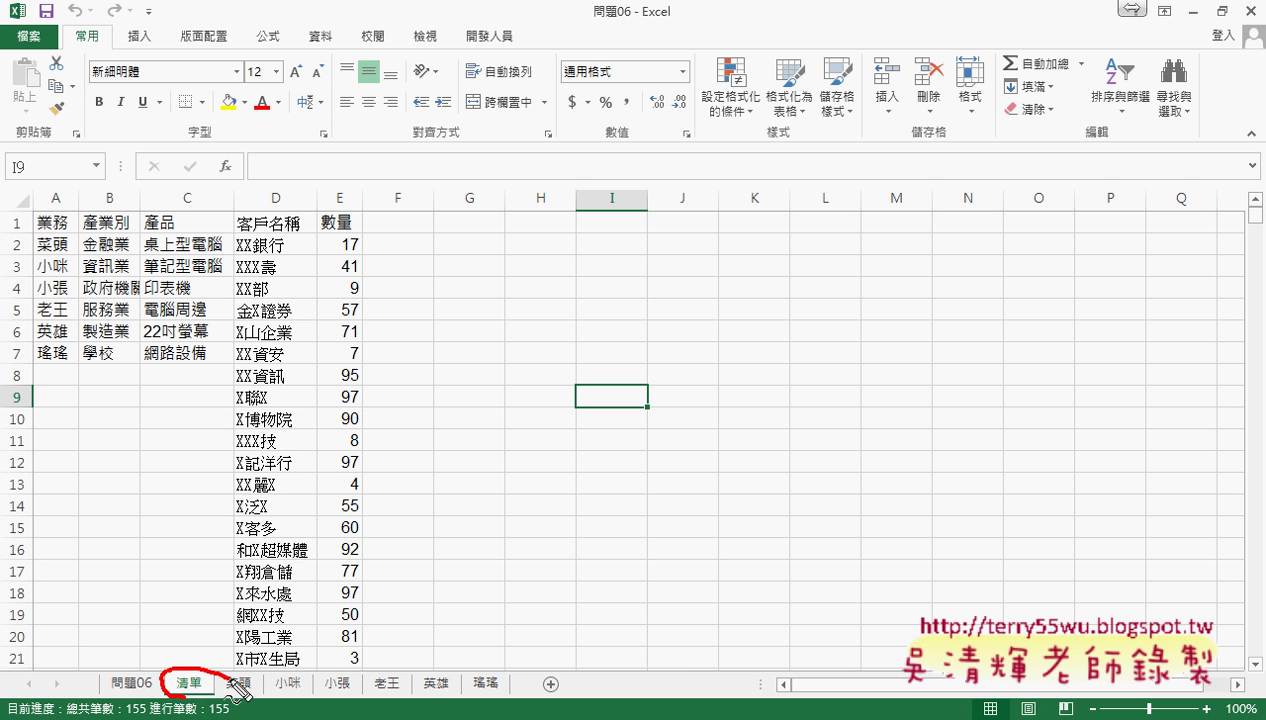
mouse_move(47, 376)
mouse_down()
mouse_move(138, 303)
mouse_move(130, 340)
mouse_move(225, 250)
mouse_move(240, 385)
mouse_move(313, 300)
mouse_up()
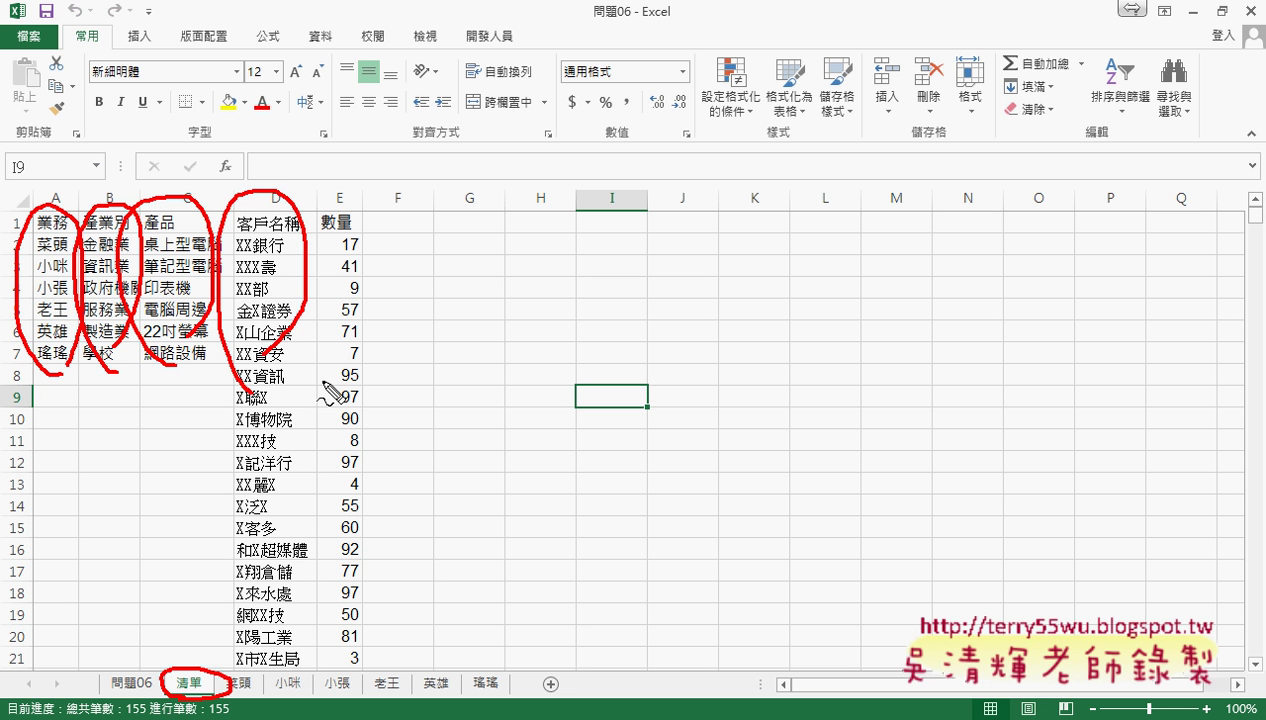
key(Escape)
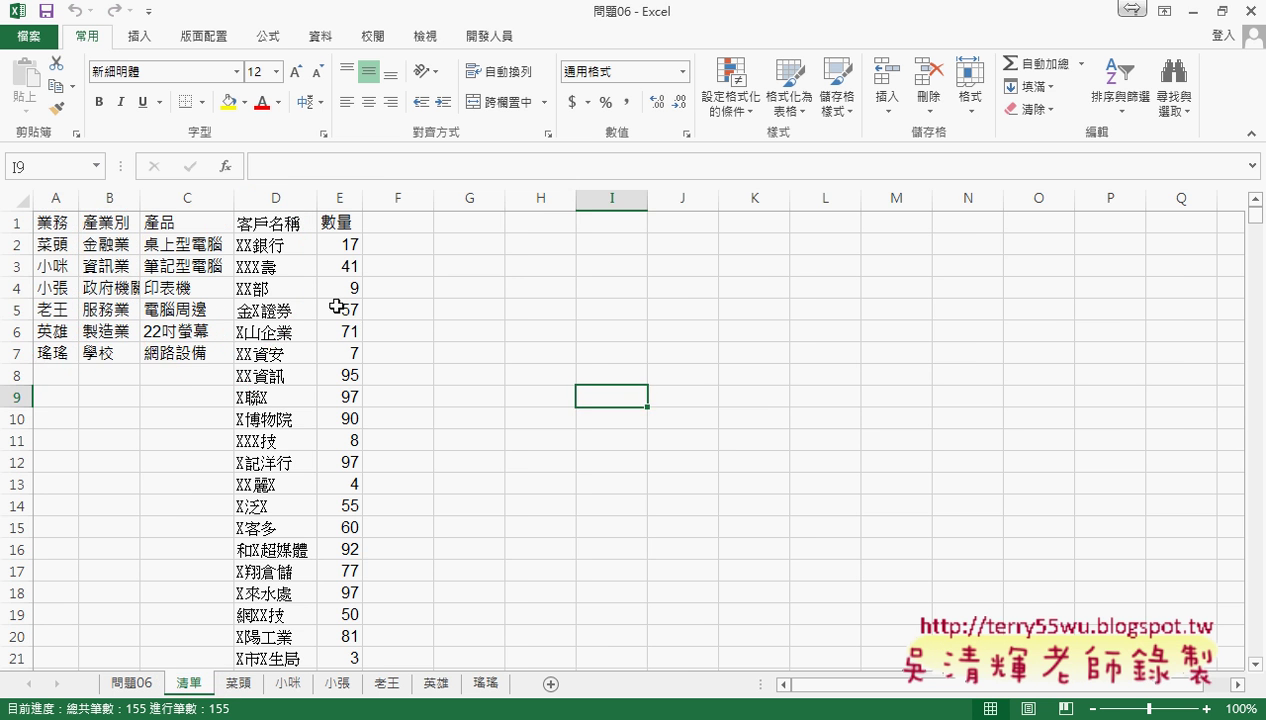
Step: On 問題06, run the 批次篩選產業別 and 批次篩選產品 batch-split macros
click(135, 683)
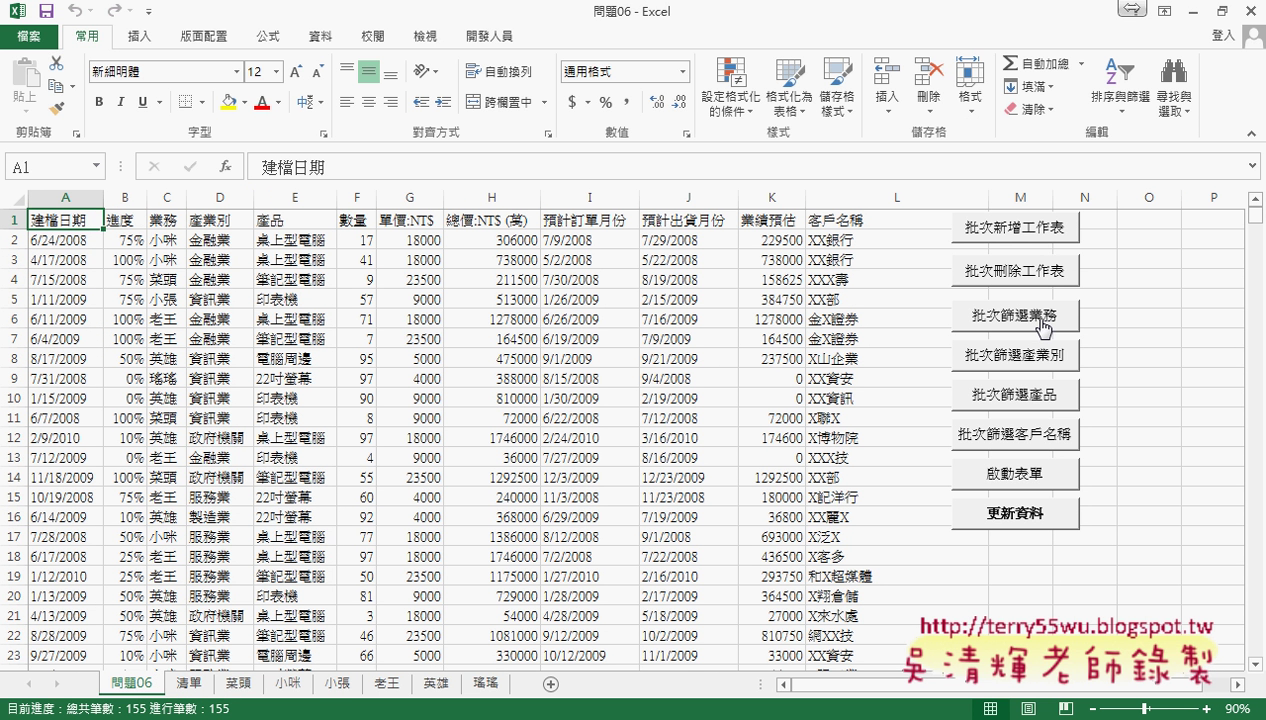
click(1030, 368)
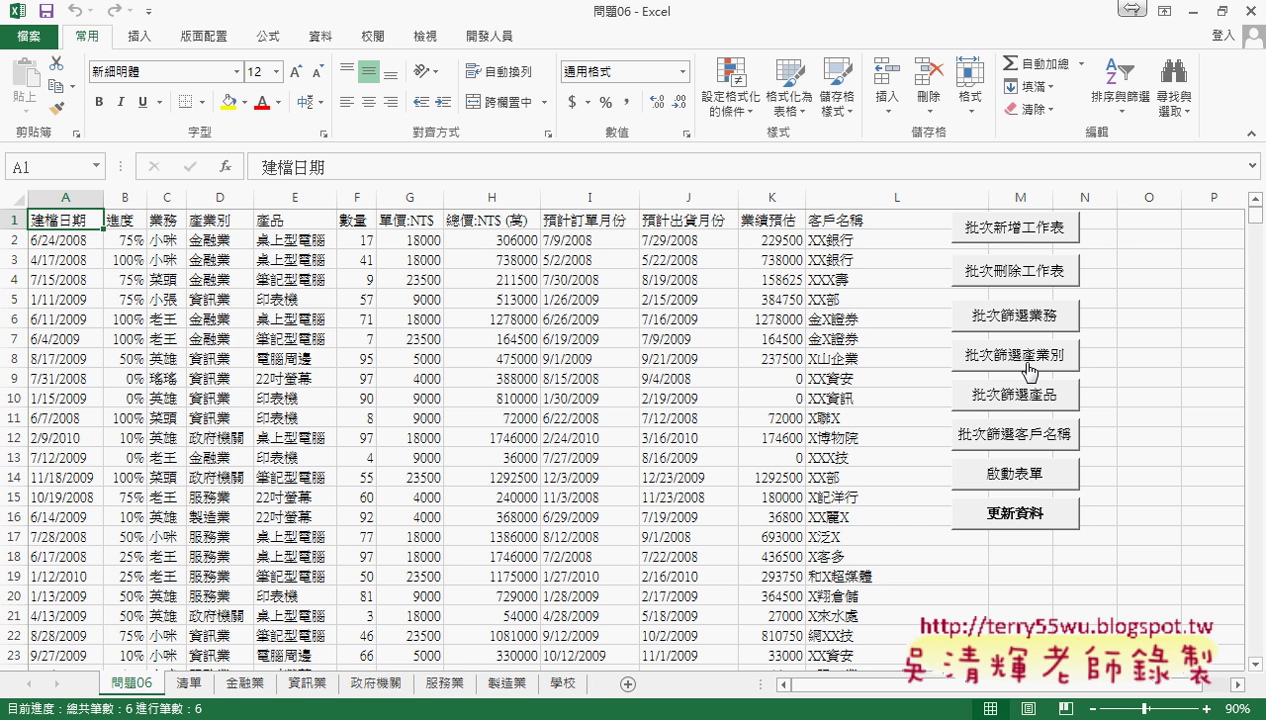
click(1030, 400)
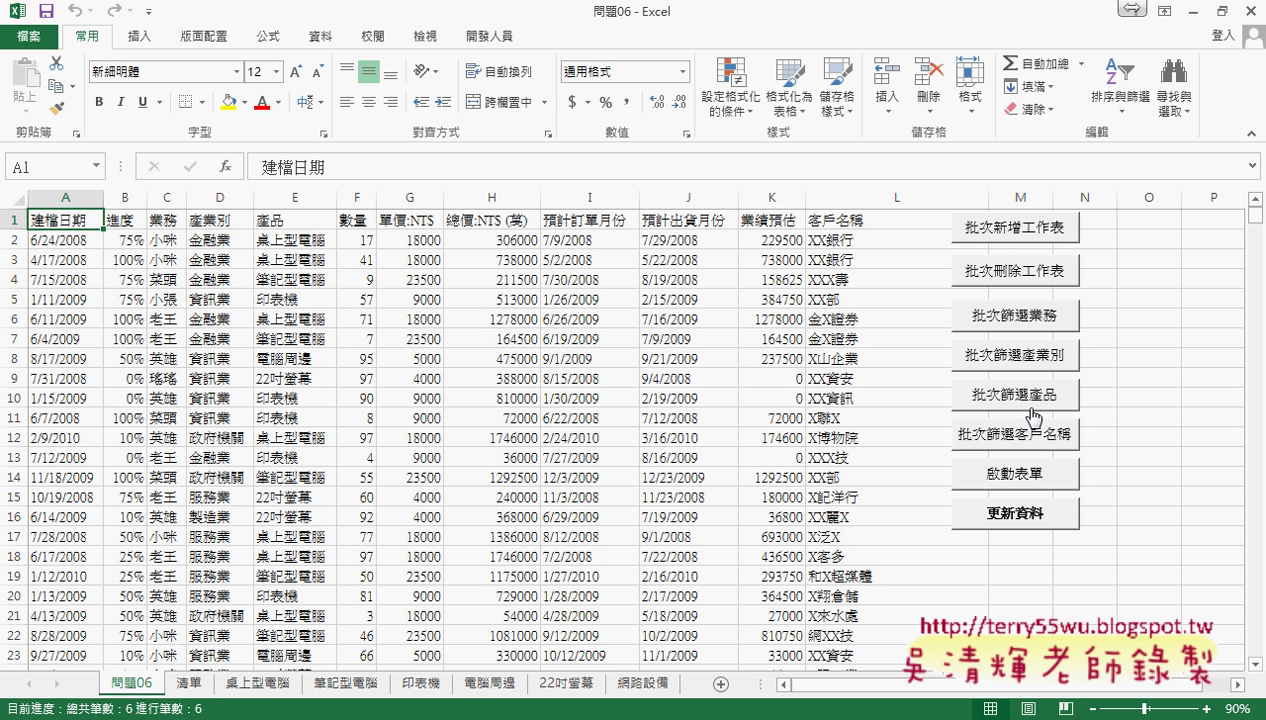
Step: Check the full extent of the 客戶名稱 column D on the 清單 sheet
click(190, 684)
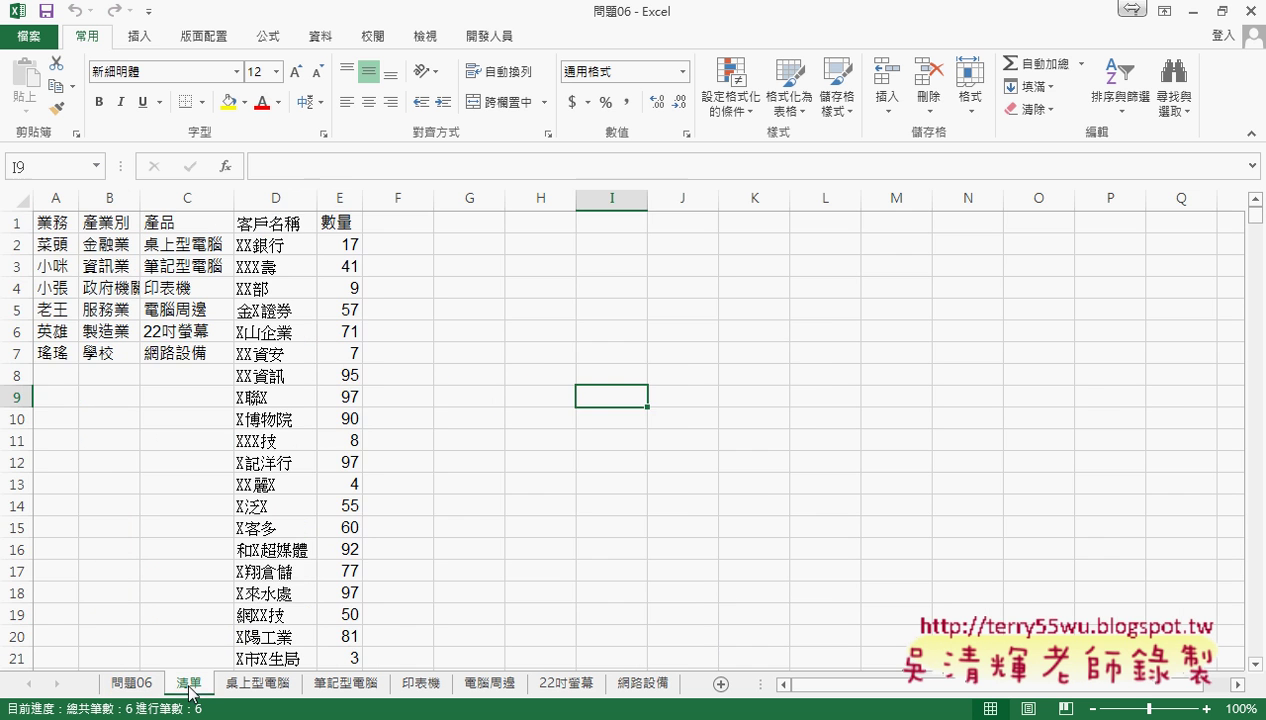
click(274, 224)
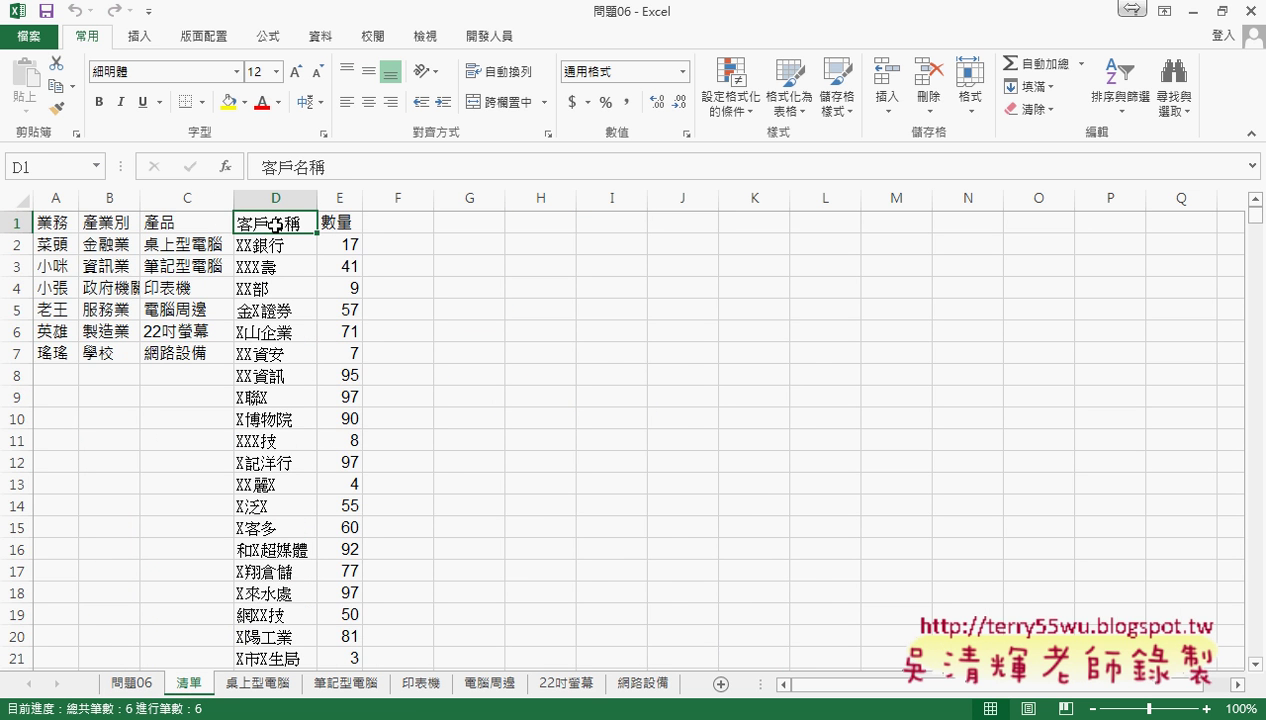
key(ctrl+Down)
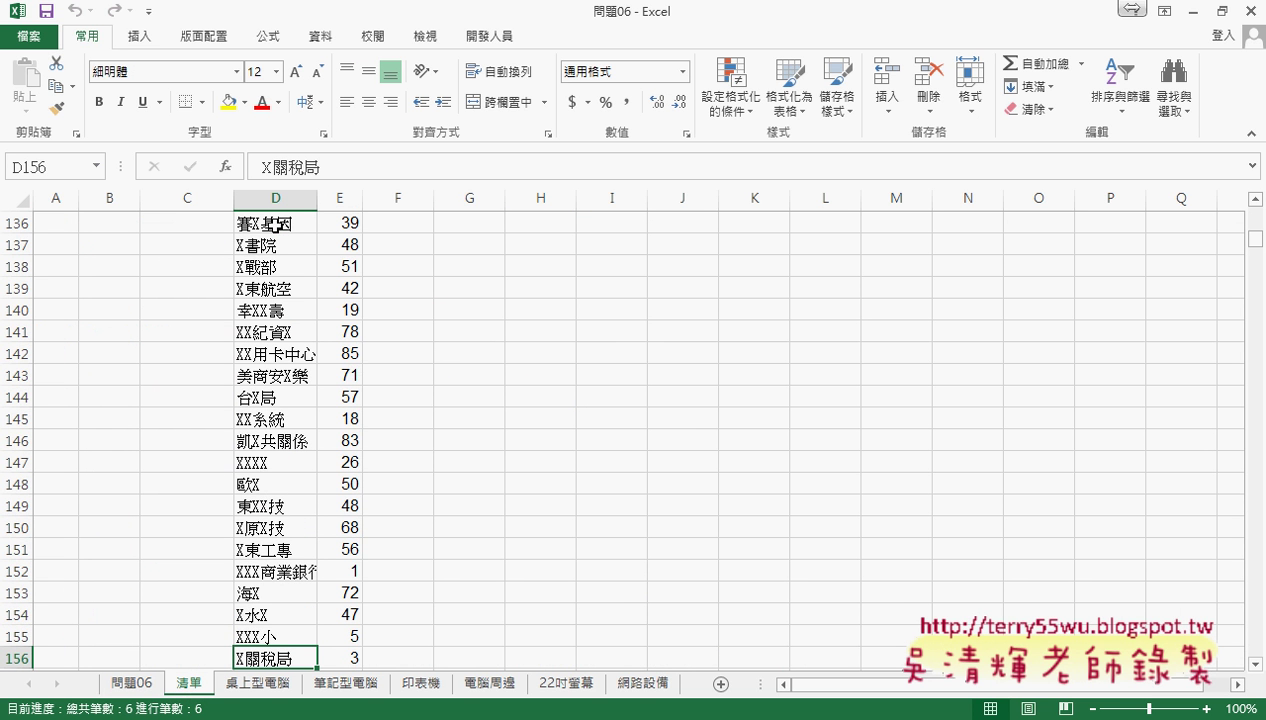
key(ctrl+Up)
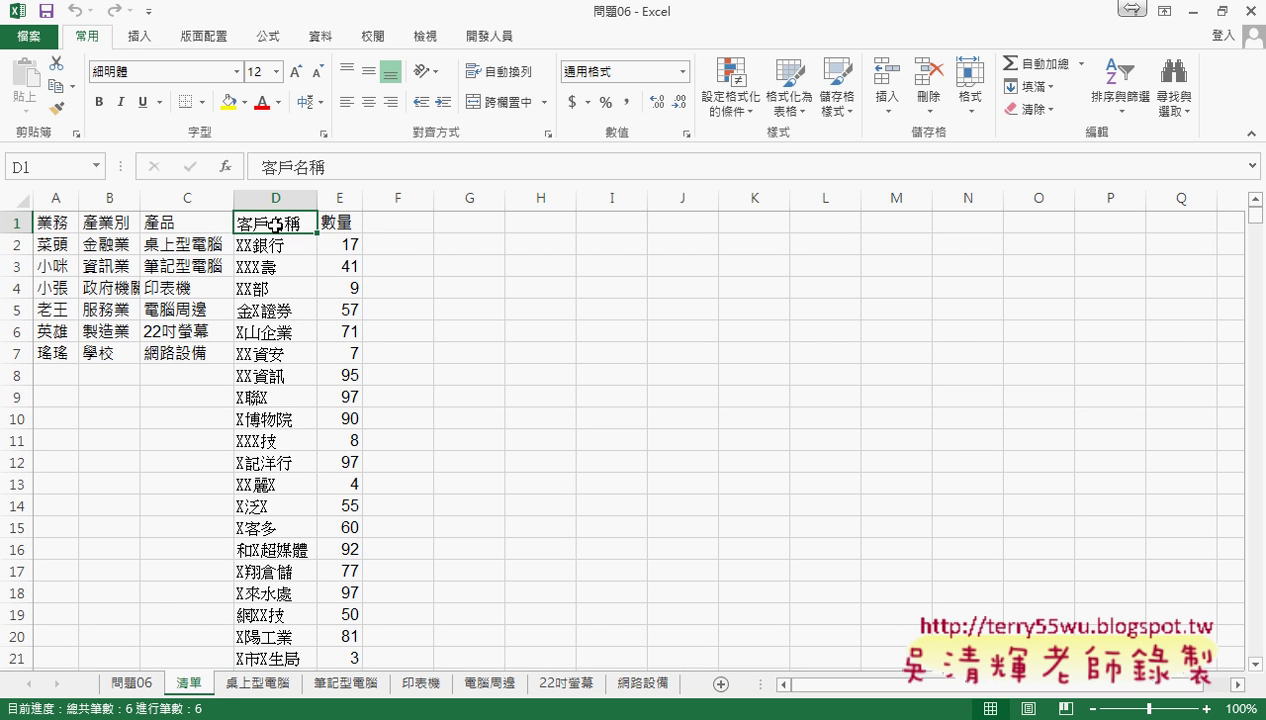
Step: Split 問題06 by client name with 批次篩選客戶名稱, then via 快速分類 by 客戶名稱
click(136, 683)
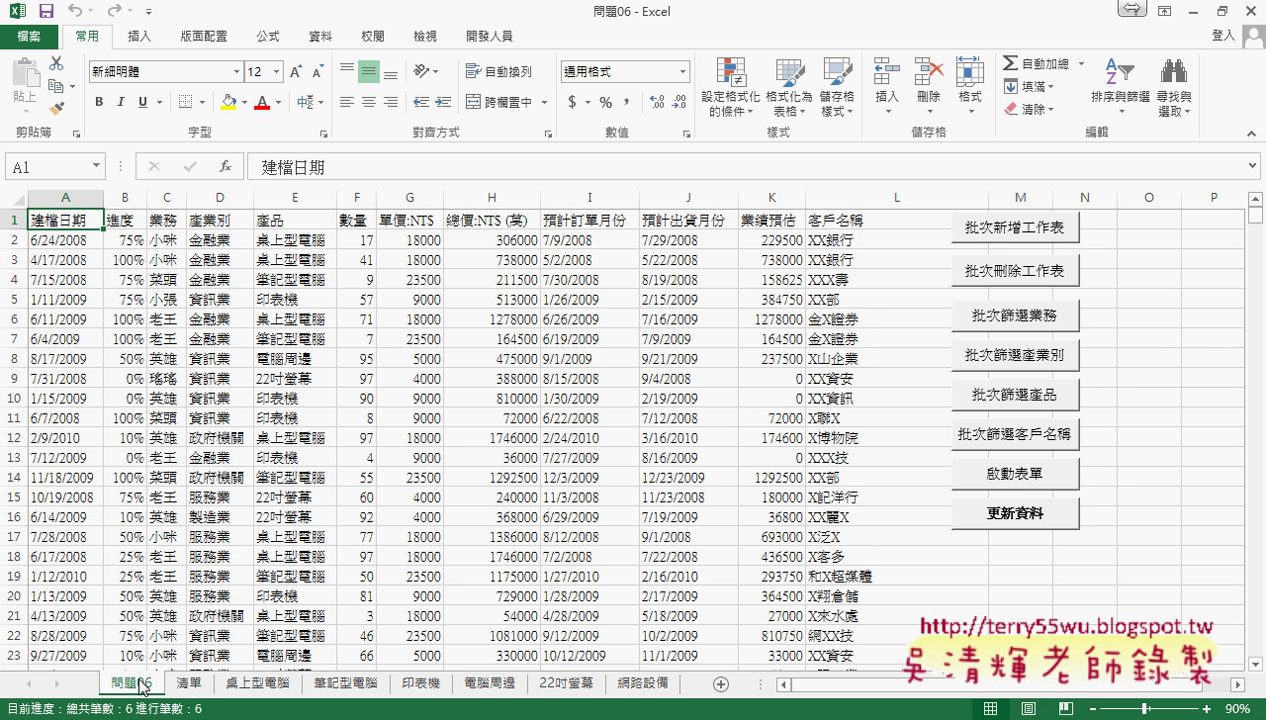
click(1027, 434)
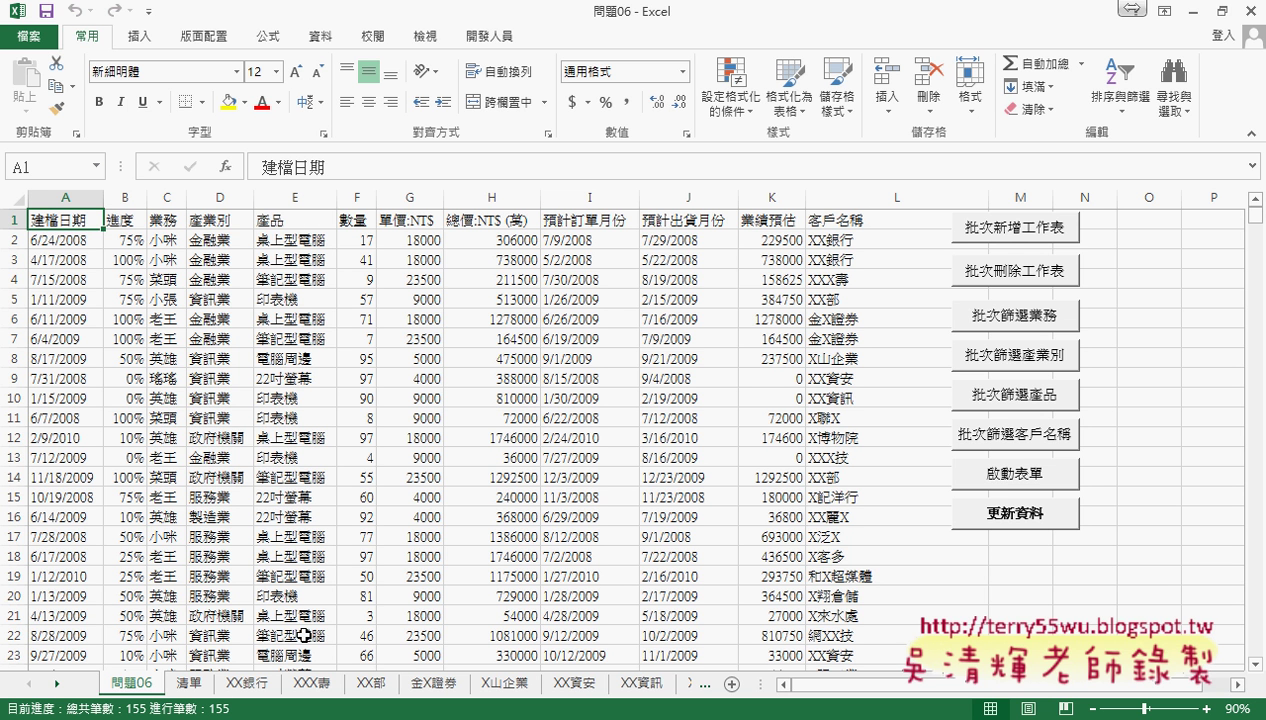
click(1012, 482)
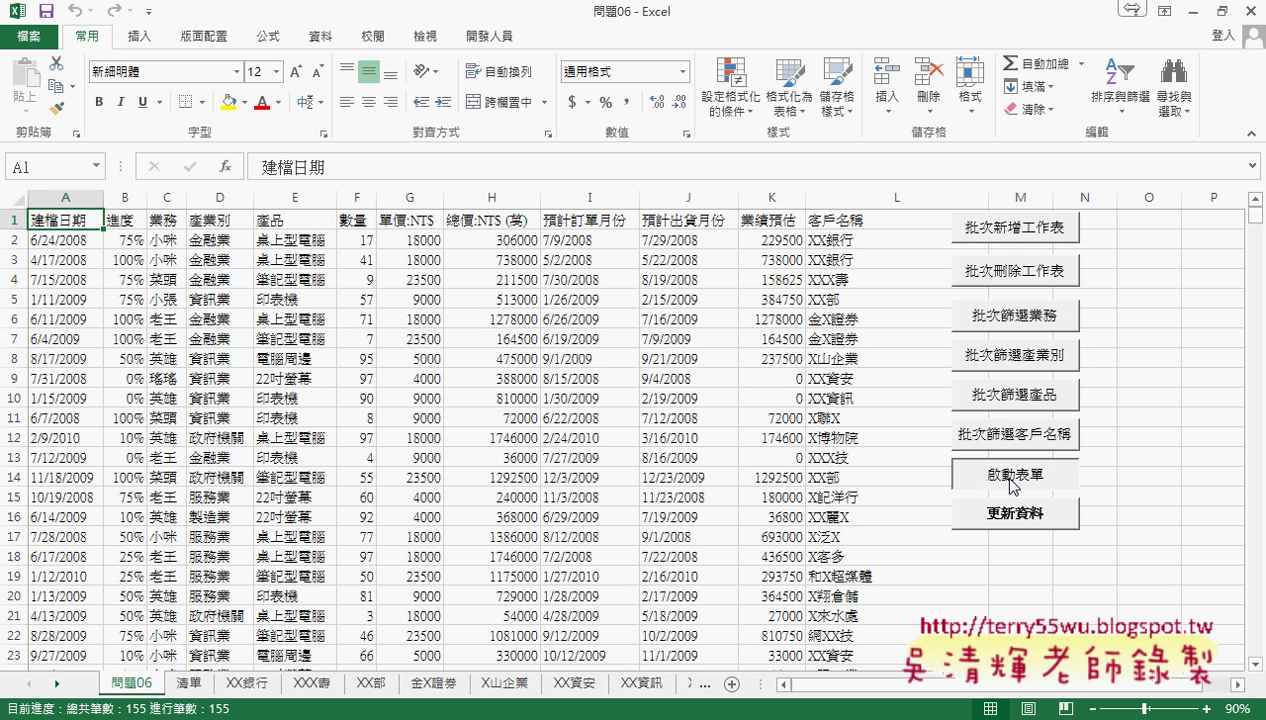
click(743, 338)
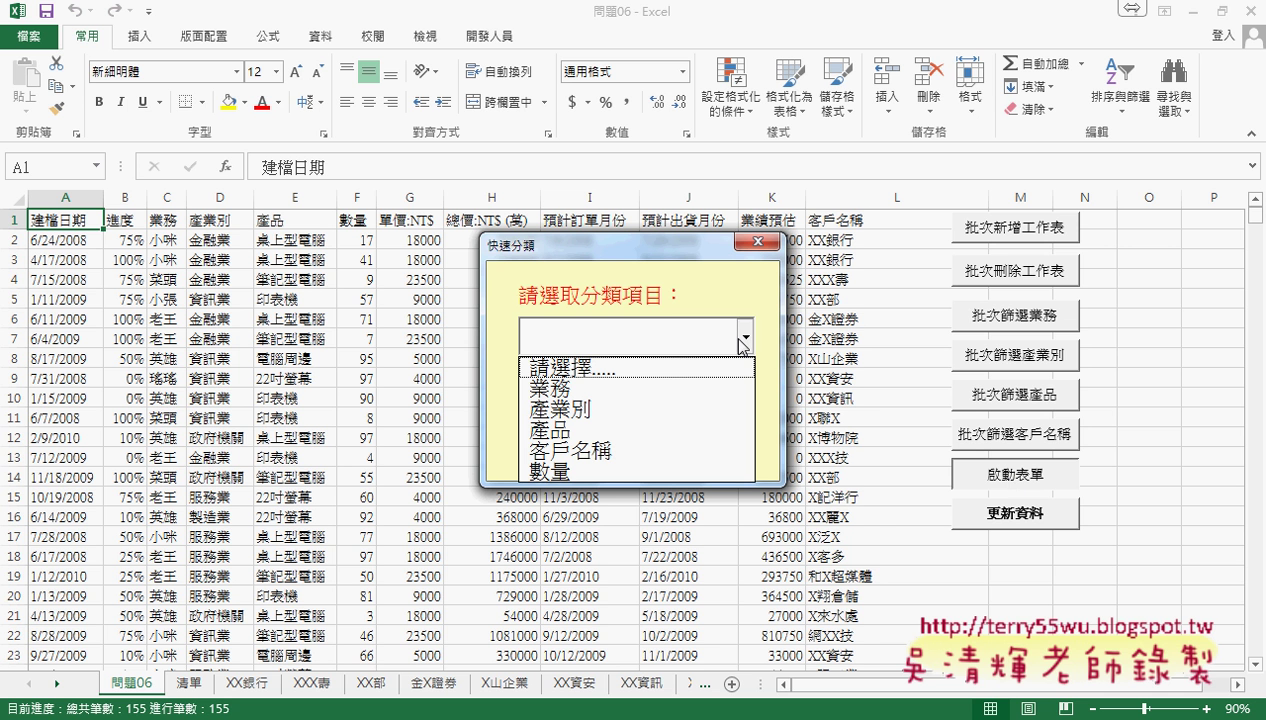
click(735, 400)
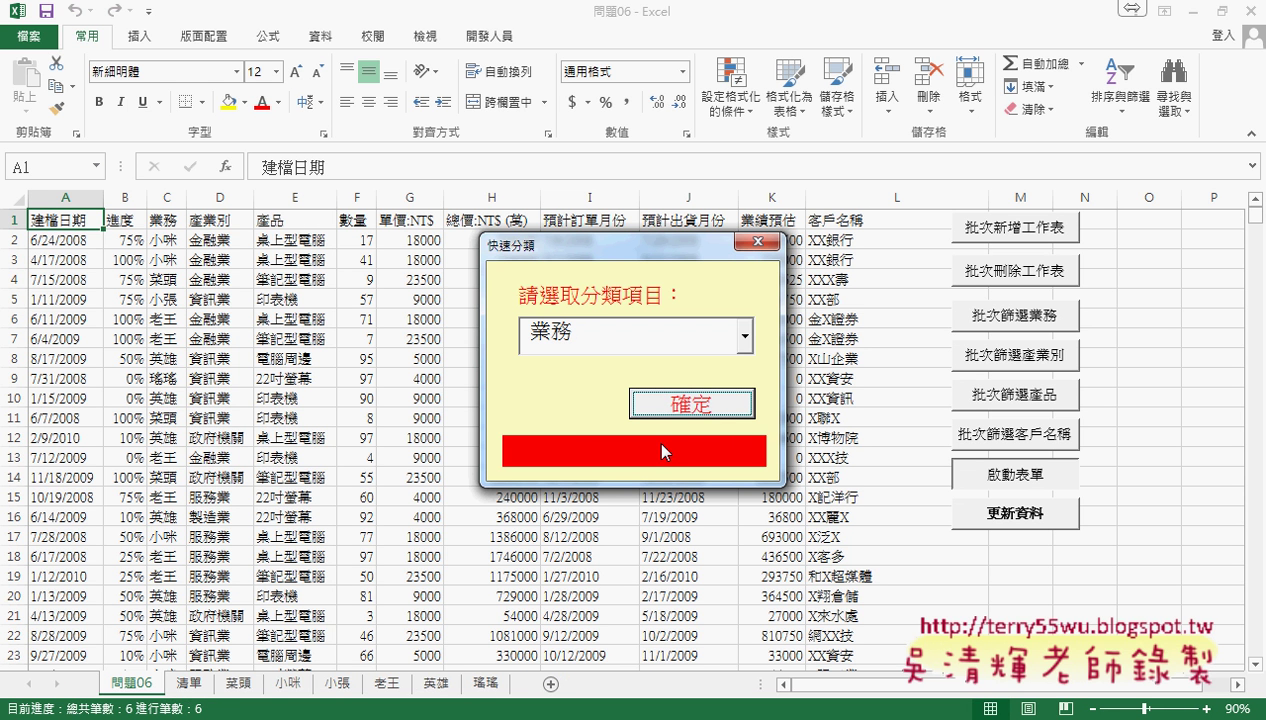
click(742, 337)
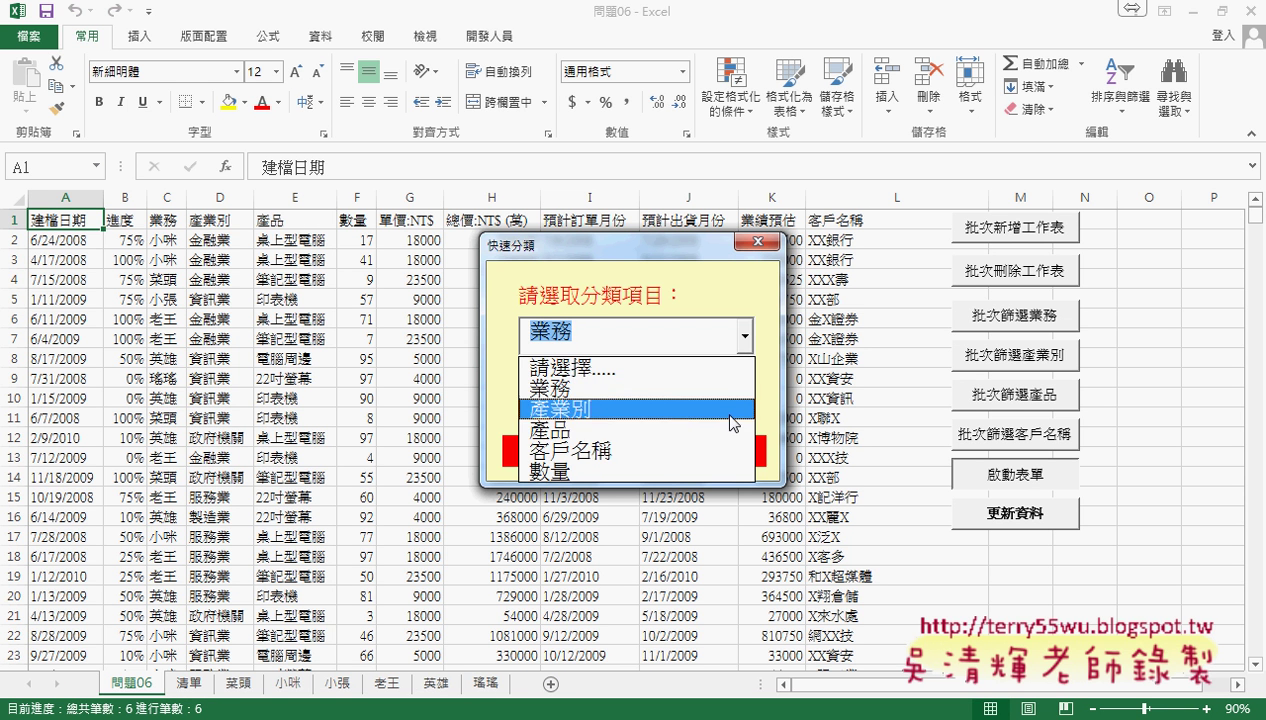
click(731, 452)
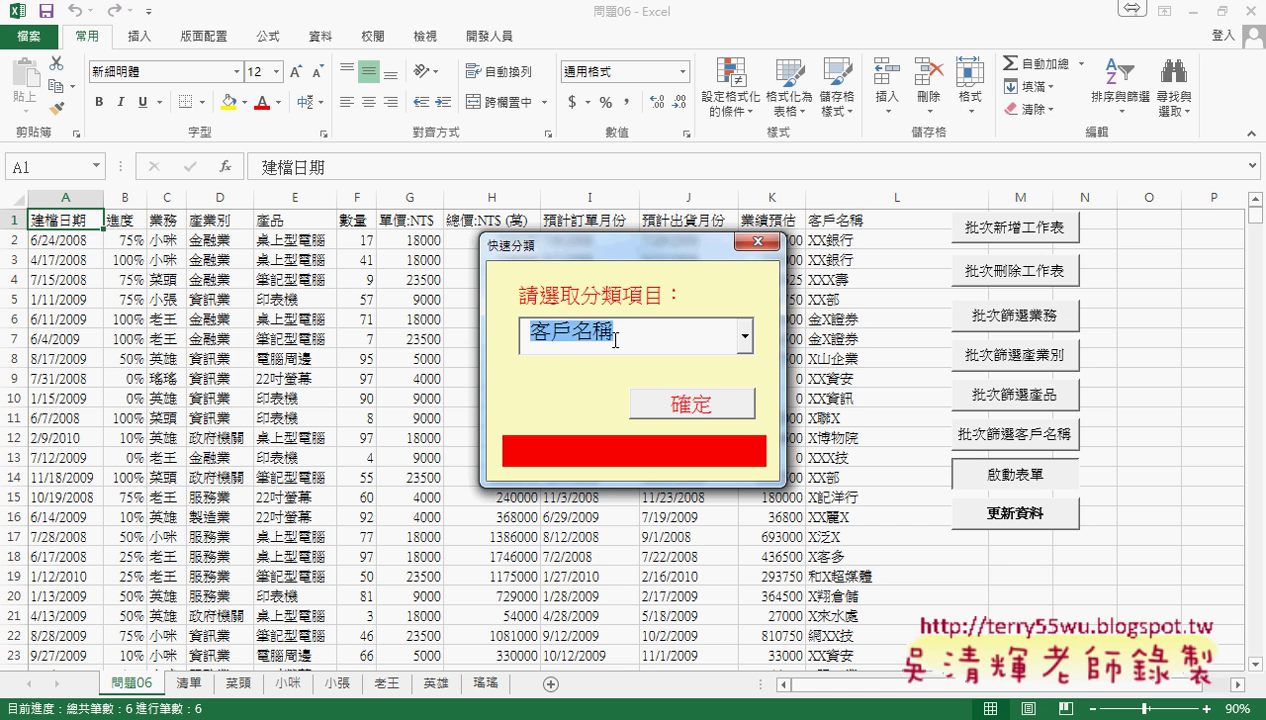
click(707, 407)
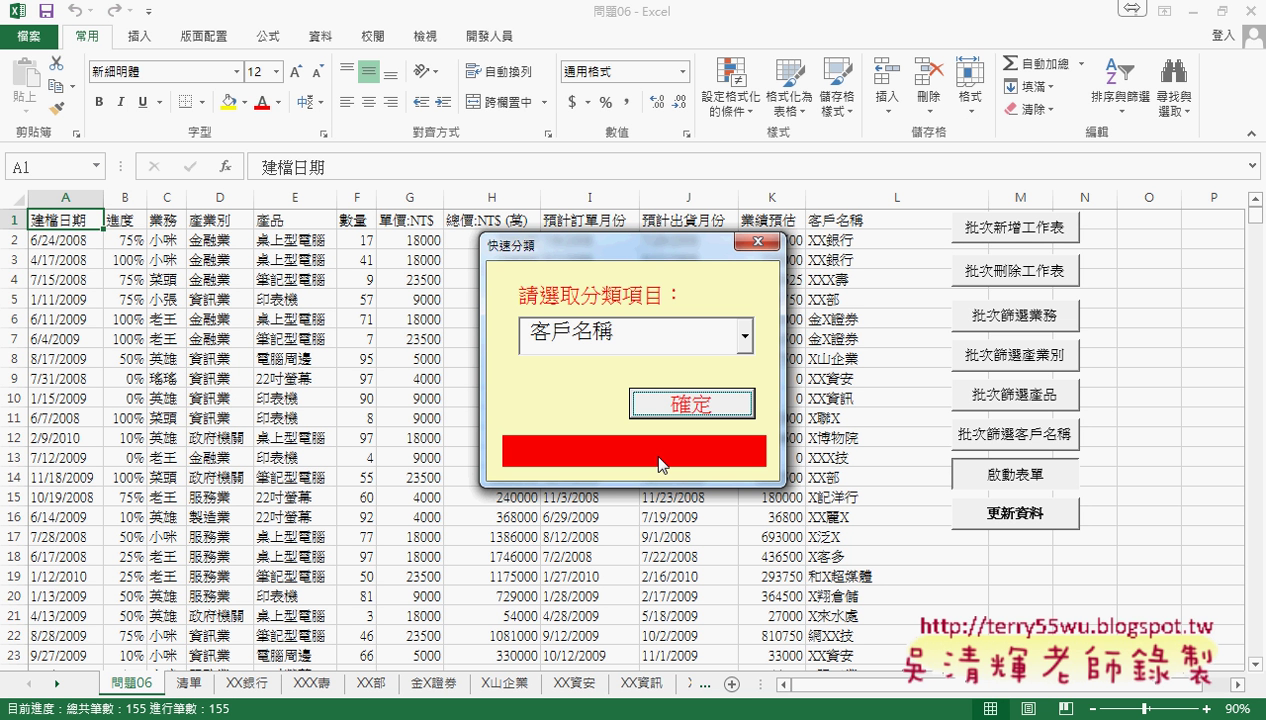
Step: Reclassify the data by 業務 in the 快速分類 form, then close the form
click(743, 338)
click(720, 388)
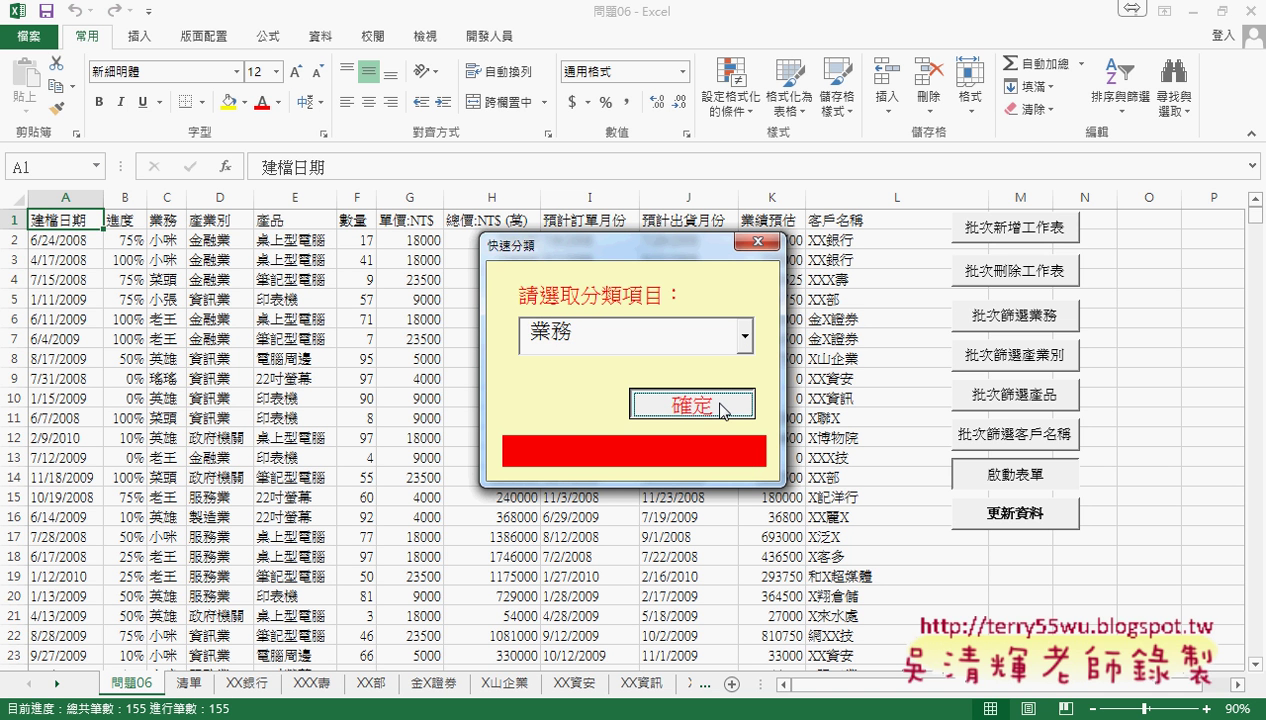
click(716, 403)
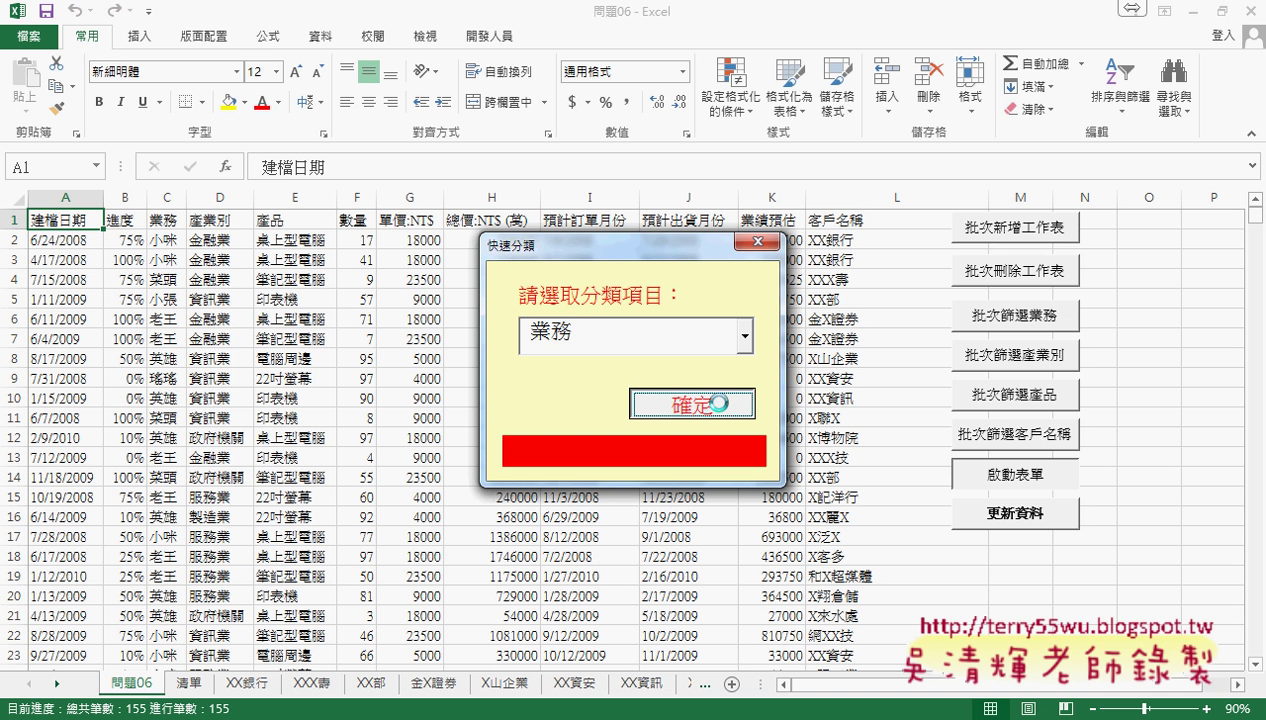
click(757, 241)
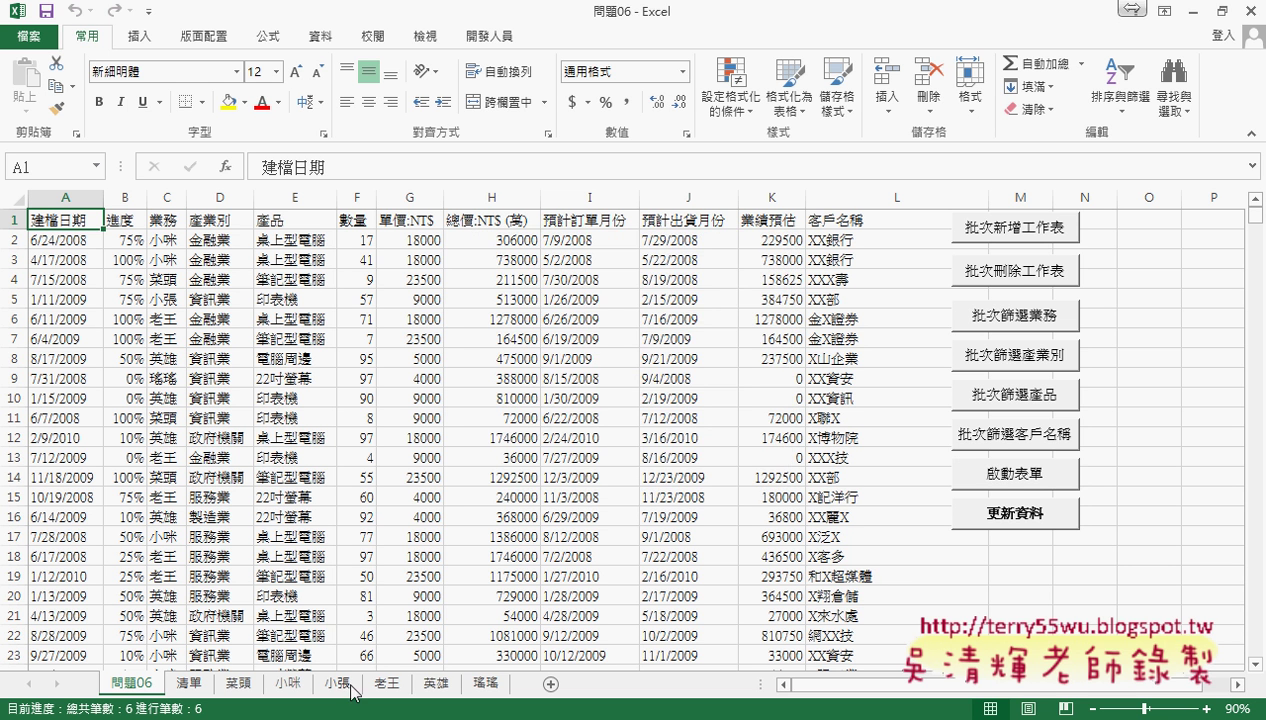
Step: Reopen 快速分類 and run it with 產品, creating sheets 桌上型電腦 through 網路設備
click(1007, 478)
click(744, 338)
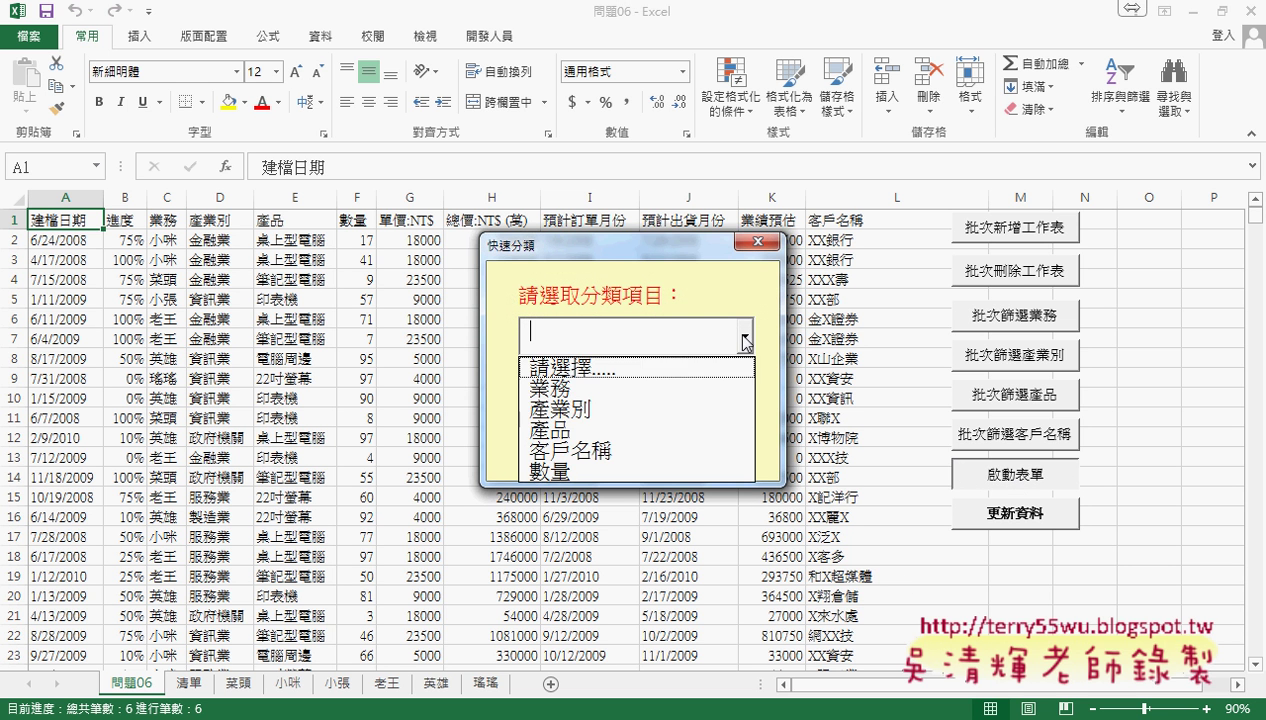
click(704, 432)
click(736, 405)
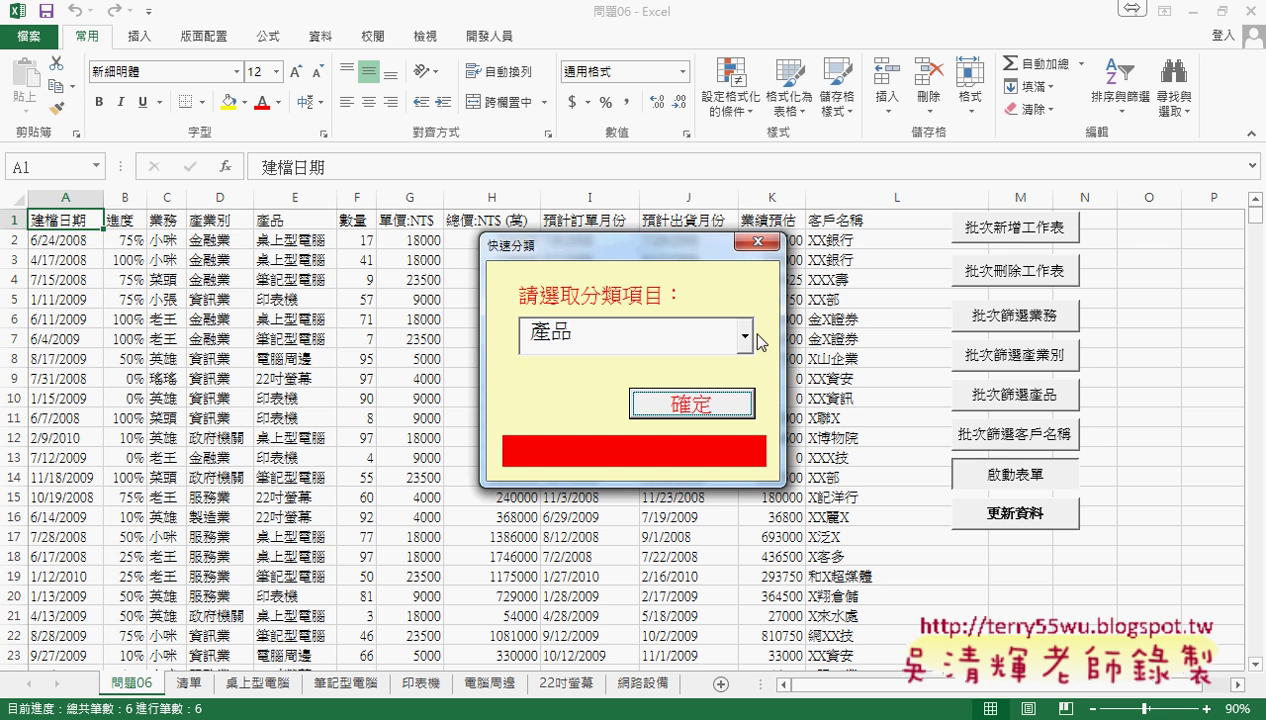